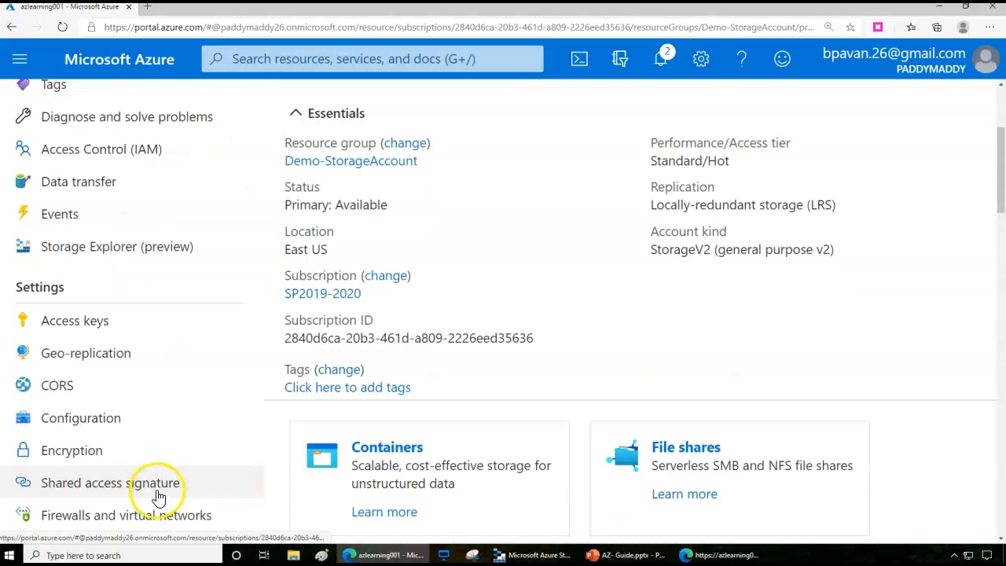
Step: Open the storage account's access keys, consult the access methods on the Storage Account Security slide in PowerPoint, and return to the Azure portal
{"action": "left_click", "coordinate": [76, 325]}
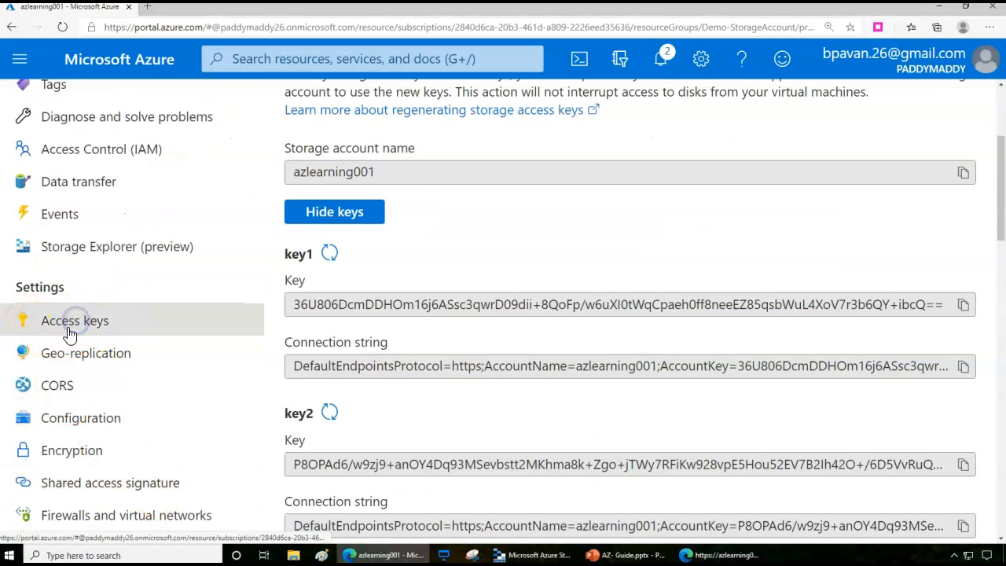
{"action": "left_click", "coordinate": [624, 555]}
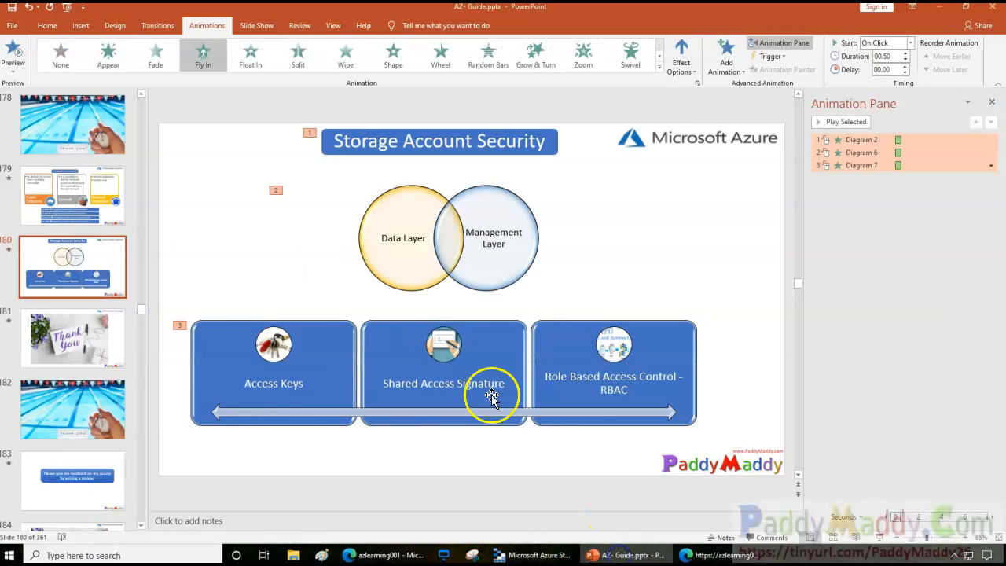
{"action": "left_click", "coordinate": [267, 404]}
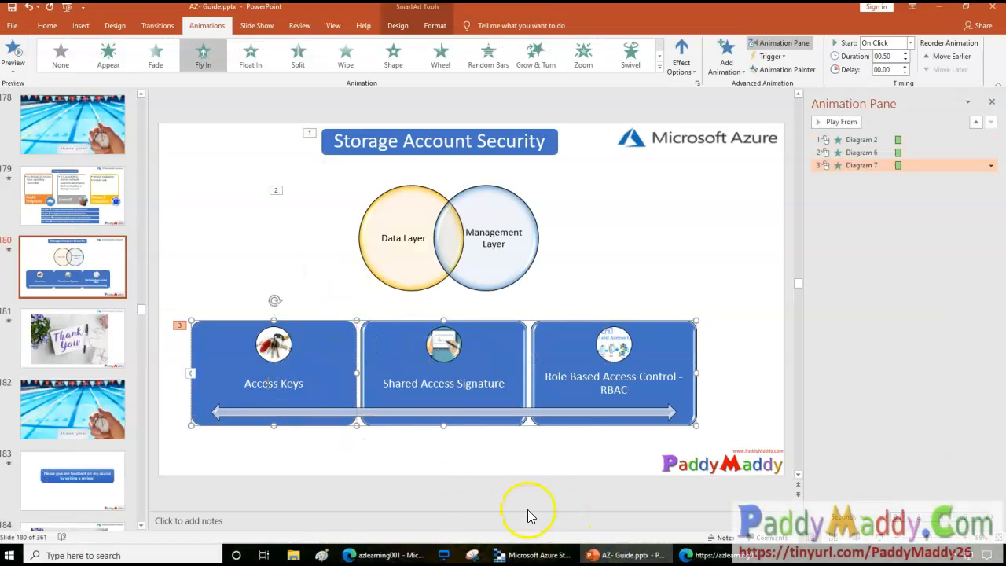
{"action": "left_click", "coordinate": [399, 555]}
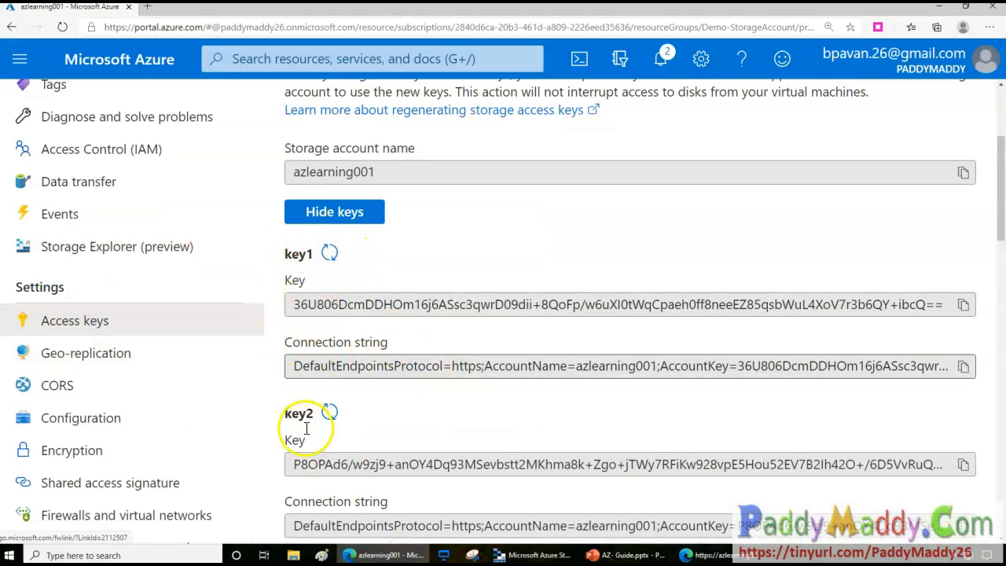
Step: Hide the access keys, show them again, and review both keys with their connection strings
{"action": "left_click", "coordinate": [337, 213]}
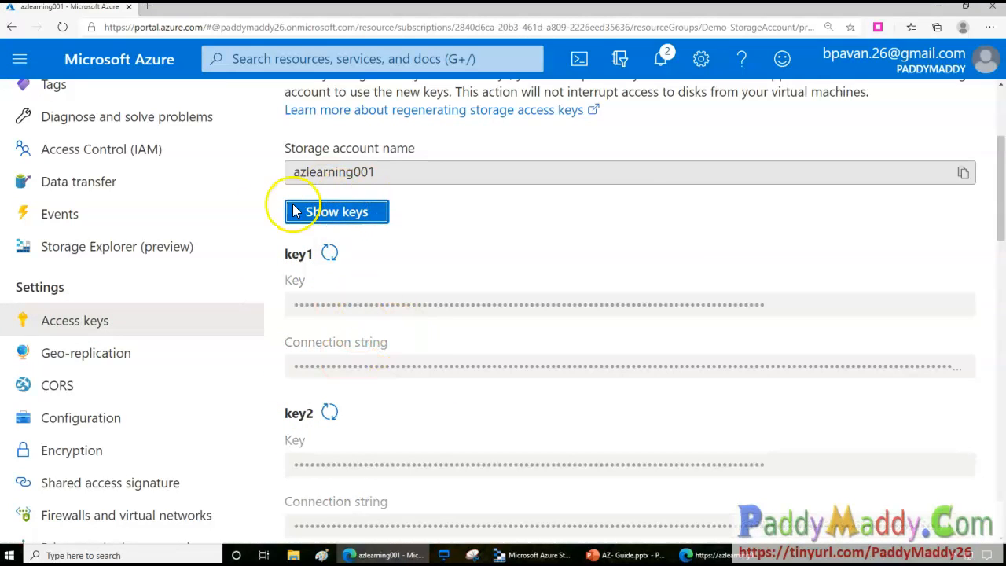
{"action": "left_click", "coordinate": [328, 218]}
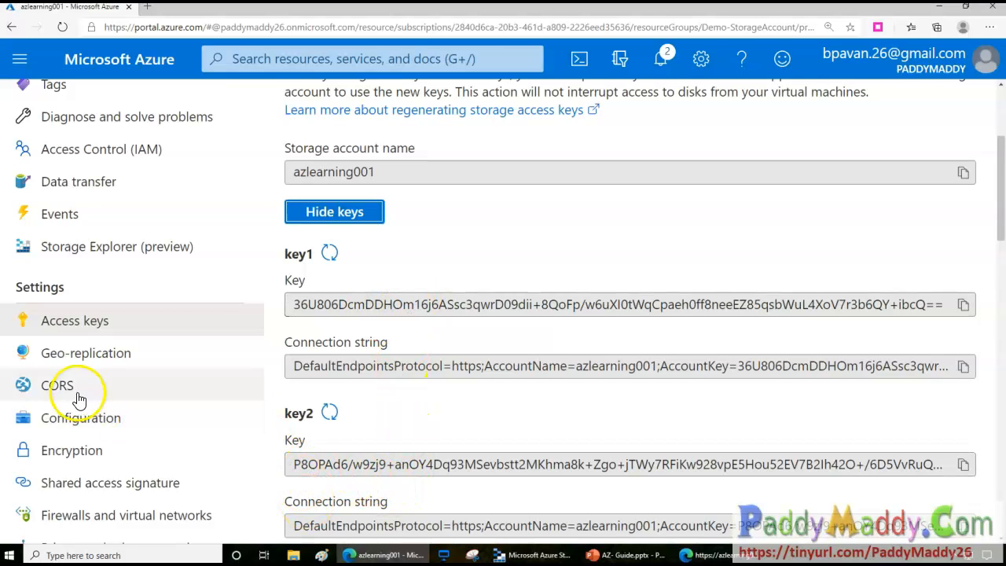
{"action": "scroll", "coordinate": [126, 409], "scroll_direction": "up", "scroll_amount": 3}
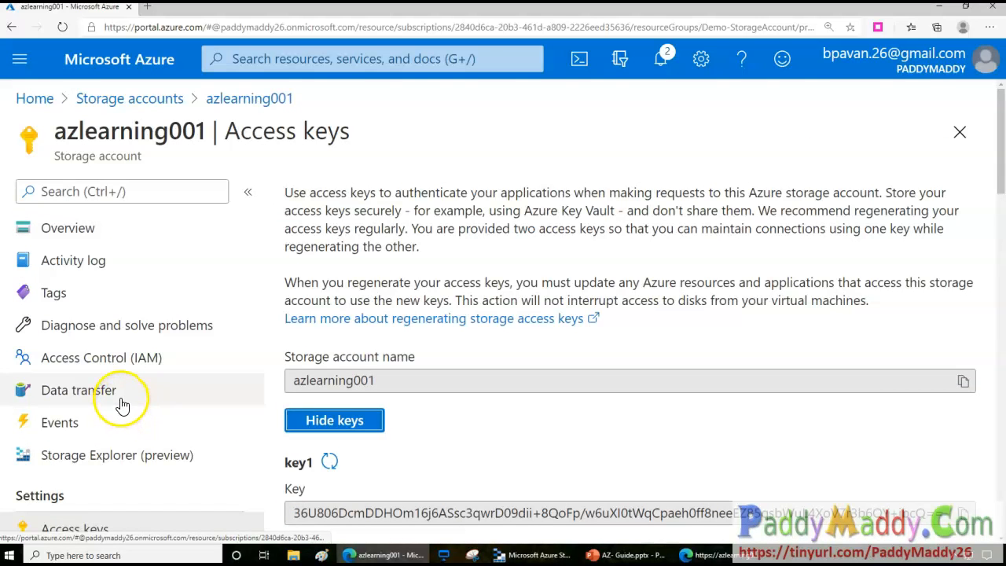
{"action": "scroll", "coordinate": [122, 404], "scroll_direction": "down", "scroll_amount": 2}
{"action": "scroll", "coordinate": [122, 404], "scroll_direction": "down", "scroll_amount": 2}
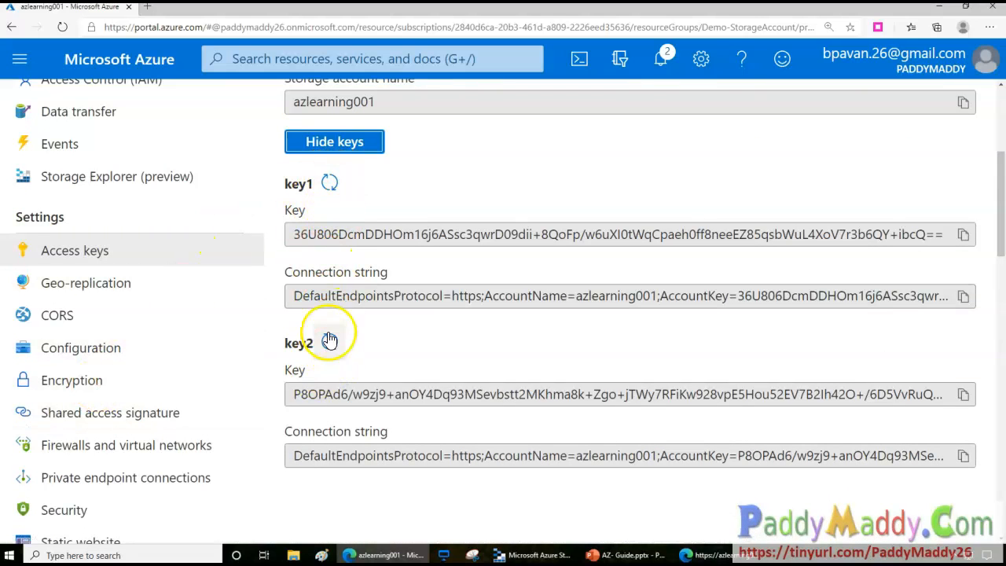
Step: Highlight the key1 value and check the azlearning001 connection in Azure Storage Explorer before returning to the portal
{"action": "left_click_drag", "start_coordinate": [287, 233], "coordinate": [658, 233]}
{"action": "left_click", "coordinate": [538, 554]}
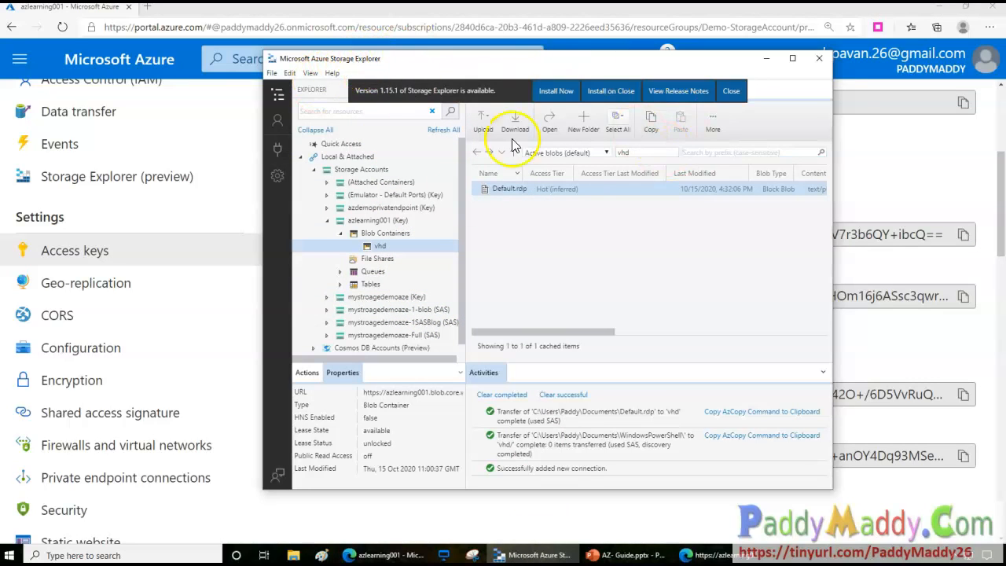
{"action": "left_click", "coordinate": [532, 557]}
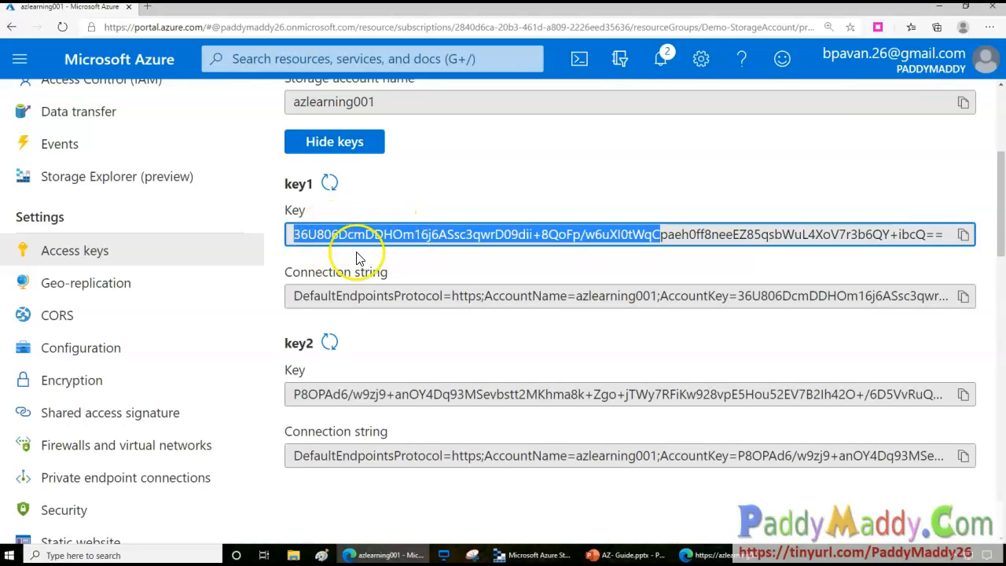
{"action": "double_click", "coordinate": [712, 237]}
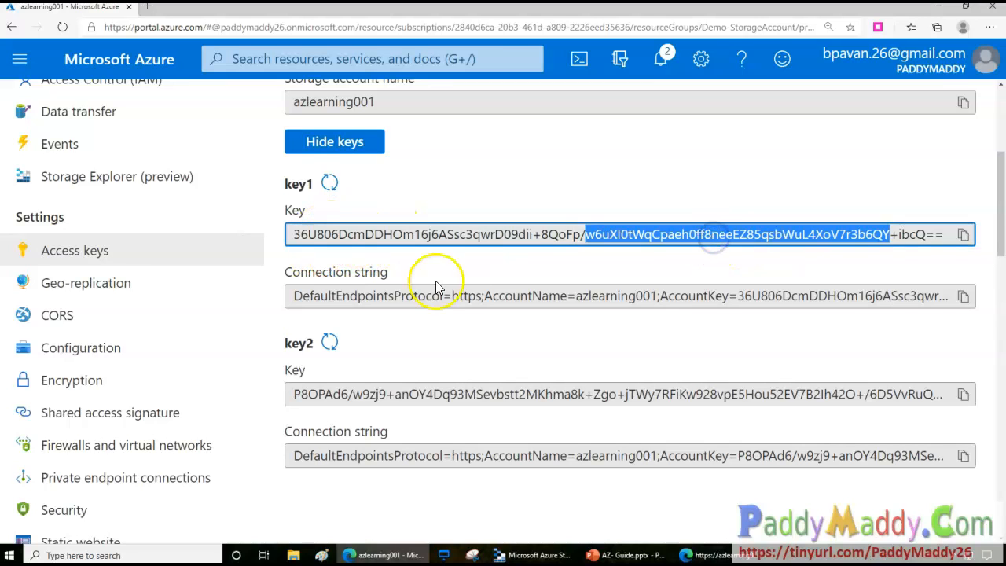
Step: Examine the Blob, File, Table and Queue service sections of the storage account that the access keys cover
{"action": "scroll", "coordinate": [178, 358], "scroll_direction": "down", "scroll_amount": 3}
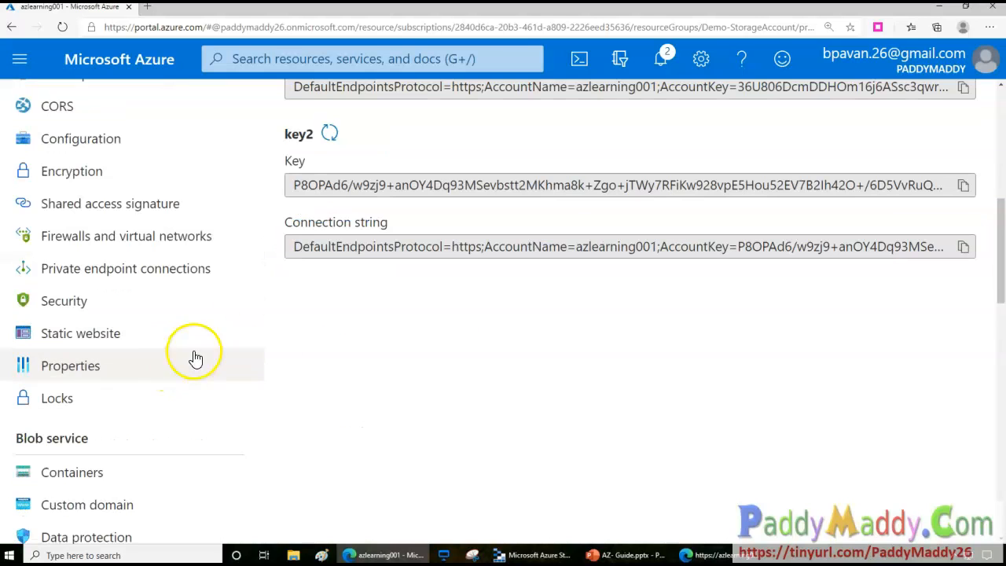
{"action": "scroll", "coordinate": [278, 306], "scroll_direction": "down", "scroll_amount": 2}
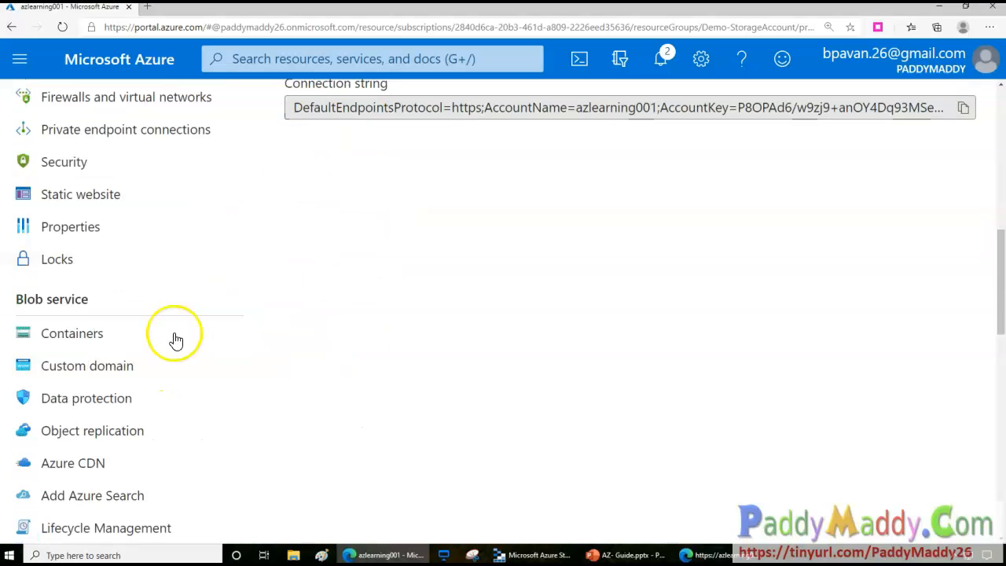
{"action": "scroll", "coordinate": [232, 336], "scroll_direction": "down", "scroll_amount": 1}
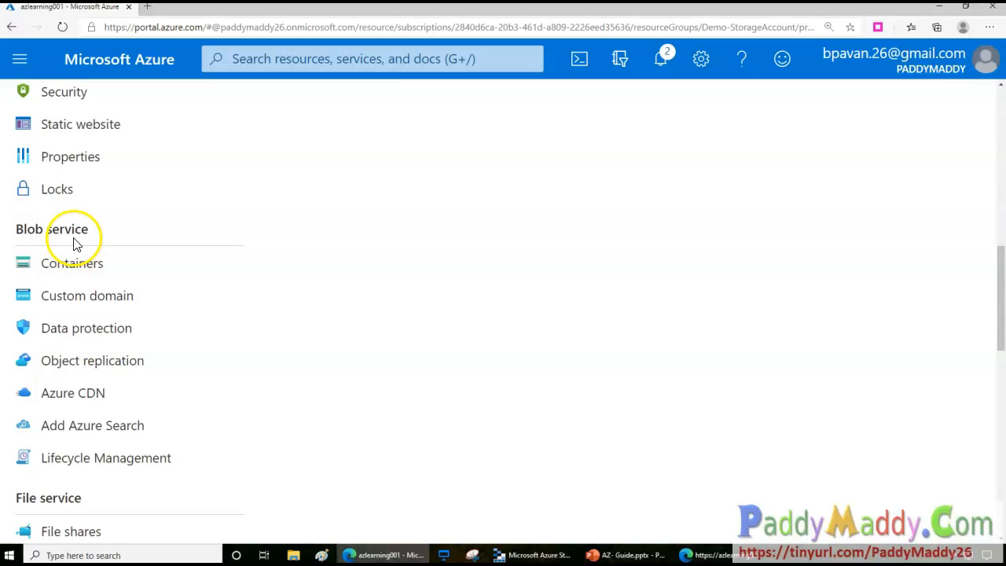
{"action": "scroll", "coordinate": [68, 397], "scroll_direction": "down", "scroll_amount": 4}
{"action": "left_click_drag", "start_coordinate": [11, 210], "coordinate": [88, 224]}
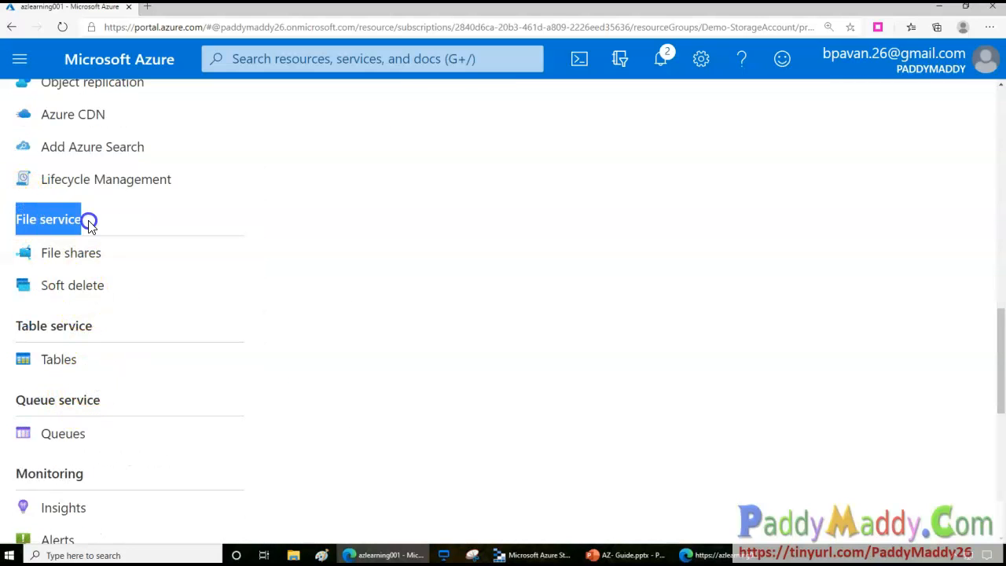
{"action": "left_click_drag", "start_coordinate": [16, 326], "coordinate": [112, 328]}
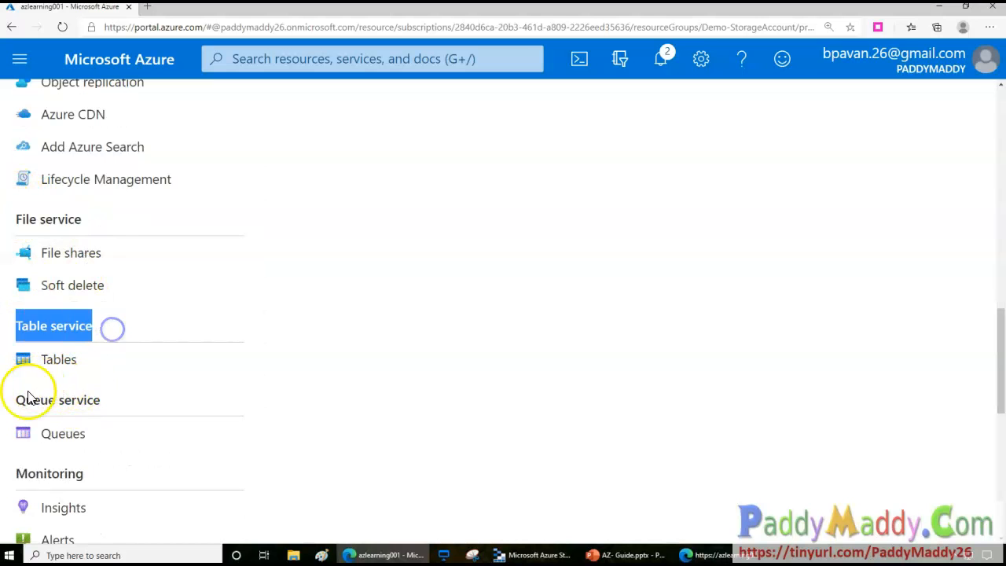
{"action": "left_click_drag", "start_coordinate": [25, 399], "coordinate": [96, 407]}
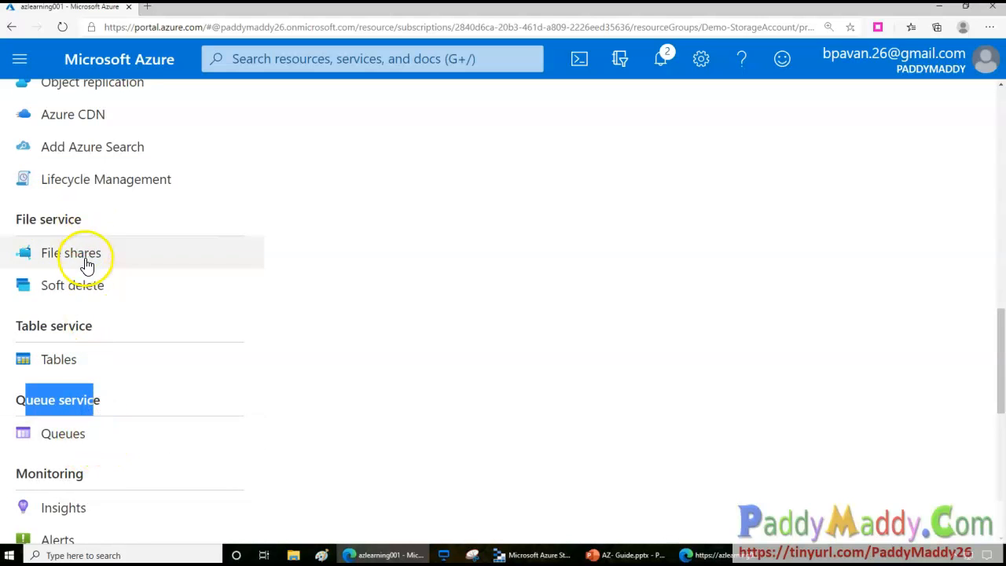
{"action": "scroll", "coordinate": [83, 259], "scroll_direction": "up", "scroll_amount": 4}
{"action": "scroll", "coordinate": [77, 228], "scroll_direction": "up", "scroll_amount": 6}
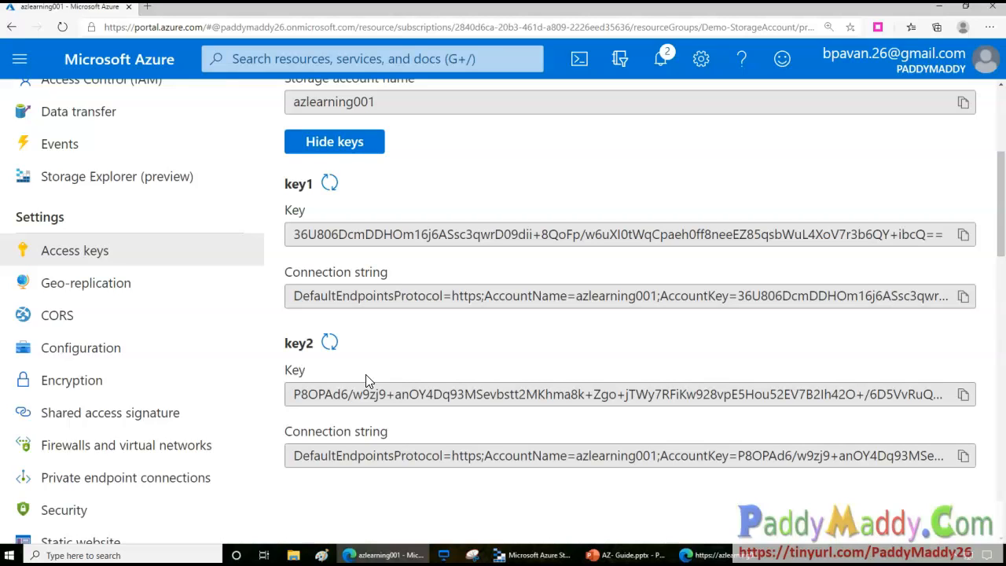
Step: Highlight the full key1 value and part of the key2 value to compare the two access keys
{"action": "left_click", "coordinate": [358, 244]}
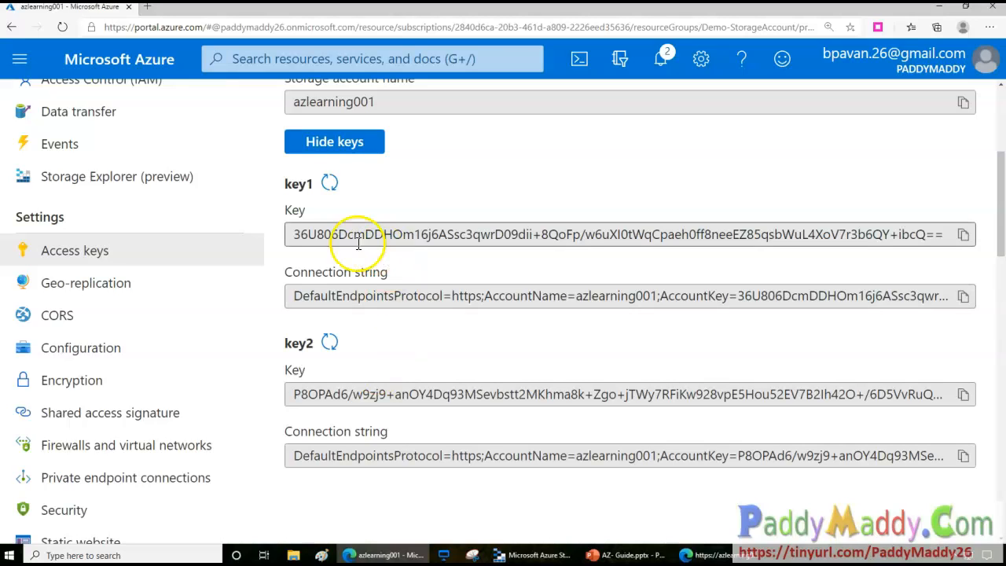
{"action": "triple_click", "coordinate": [311, 238]}
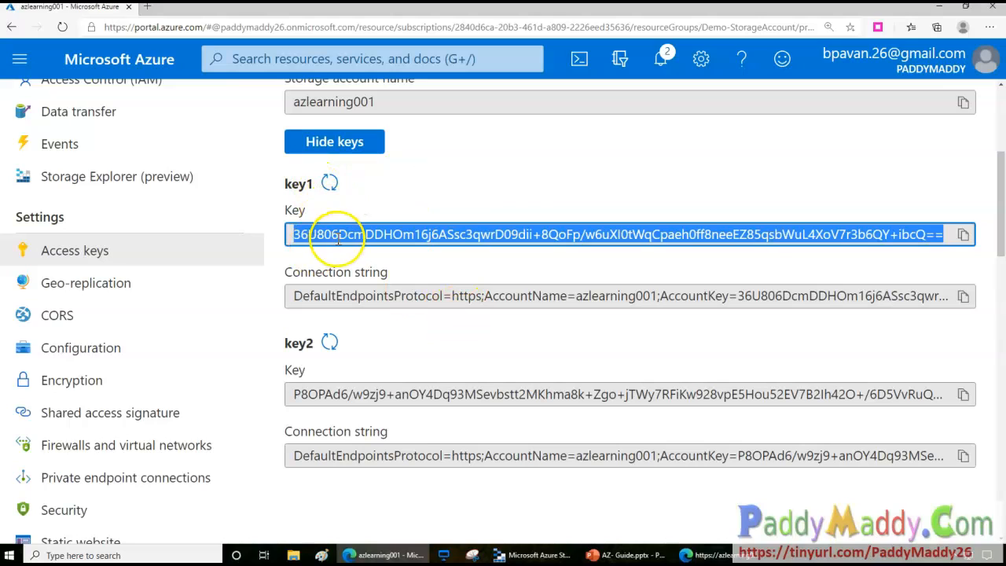
{"action": "left_click", "coordinate": [381, 237]}
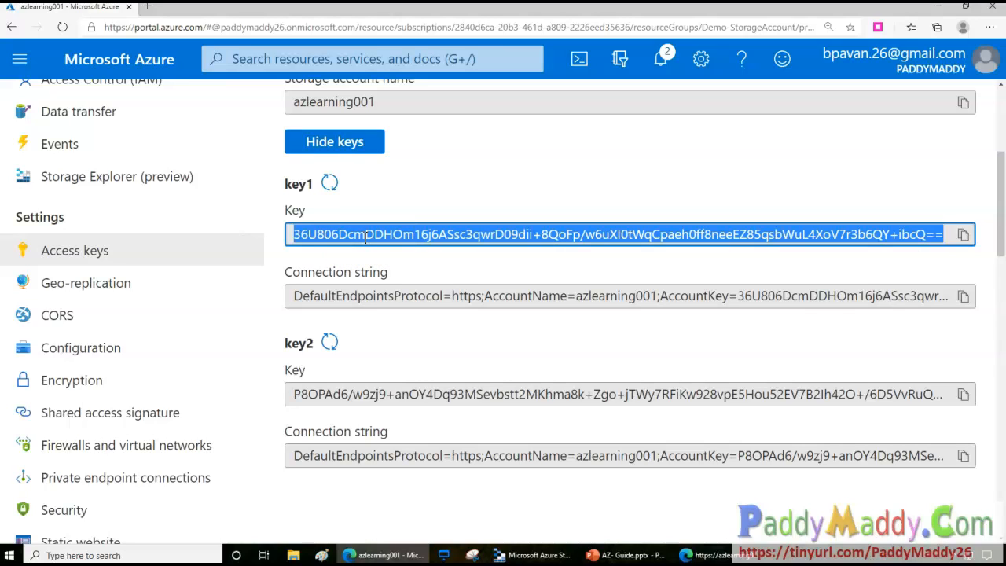
{"action": "double_click", "coordinate": [346, 395]}
{"action": "left_click_drag", "start_coordinate": [348, 396], "coordinate": [513, 406]}
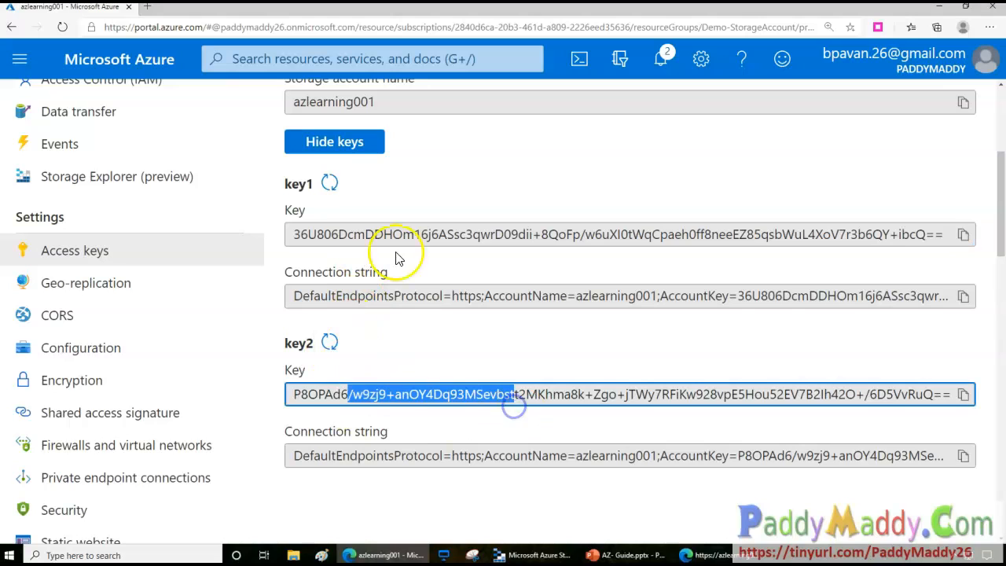
Step: Regenerate access key key1 for the azlearning001 storage account and highlight its new value
{"action": "left_click", "coordinate": [329, 183]}
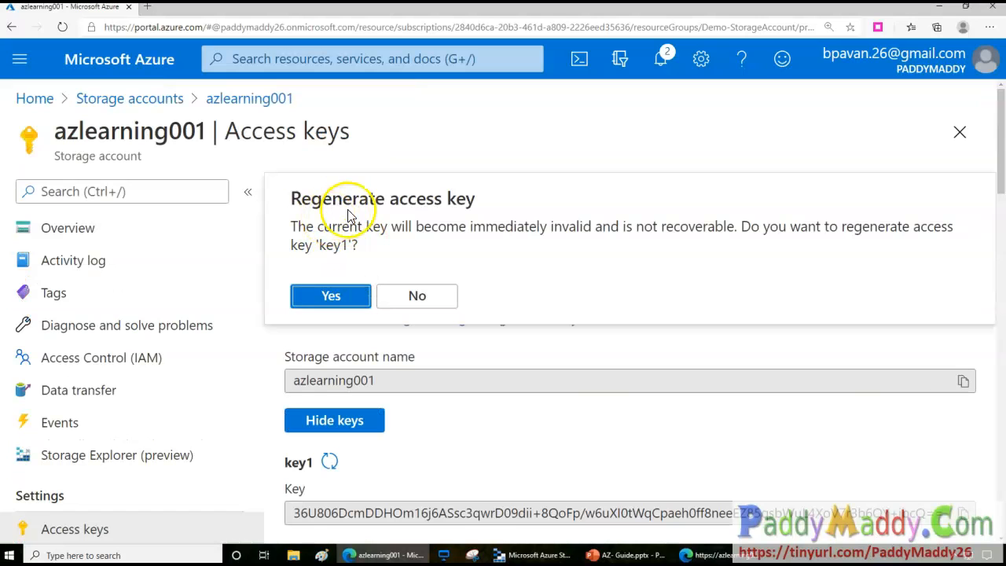
{"action": "left_click", "coordinate": [333, 295]}
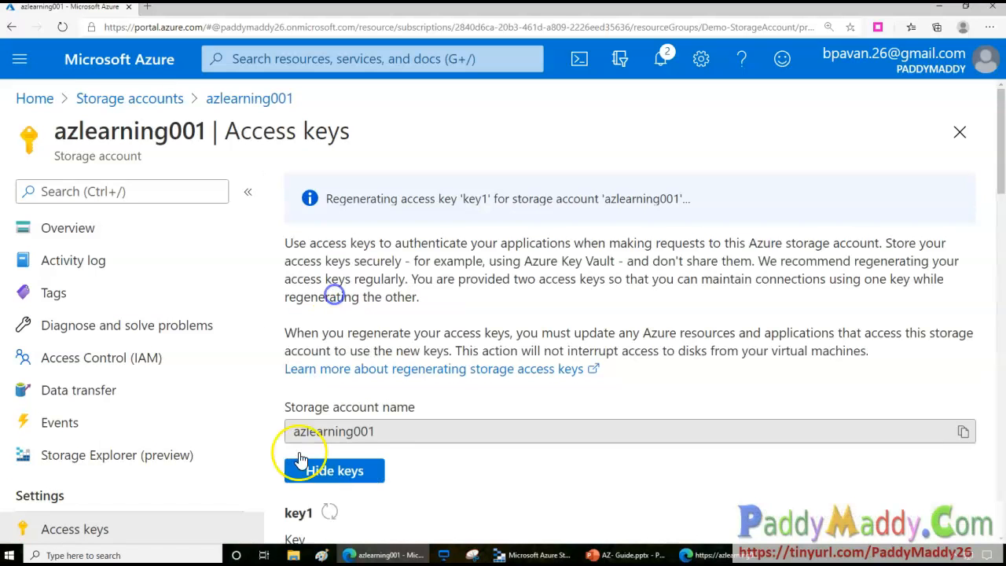
{"action": "scroll", "coordinate": [416, 449], "scroll_direction": "down", "scroll_amount": 4}
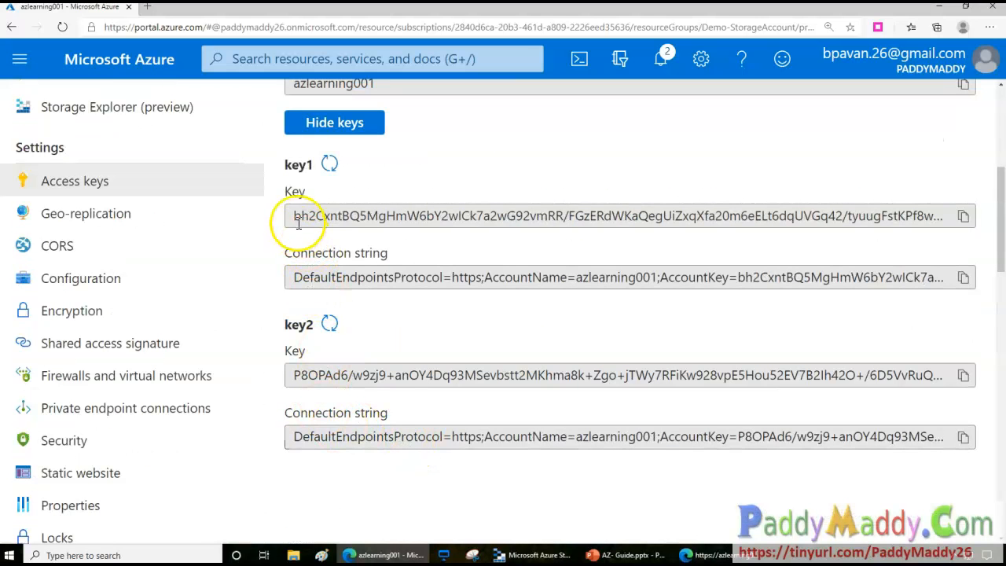
{"action": "left_click_drag", "start_coordinate": [292, 215], "coordinate": [821, 218]}
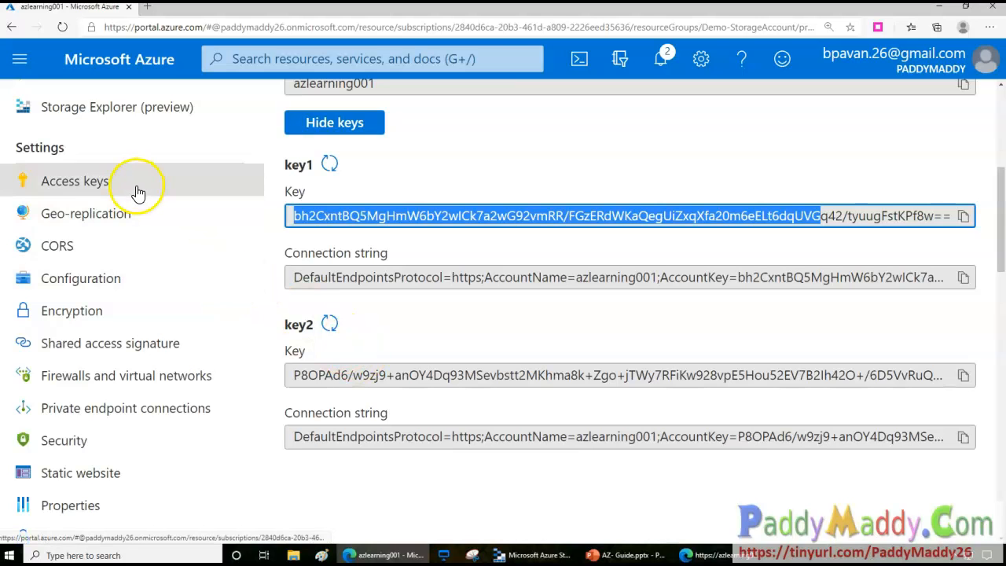
Step: Review the storage account's service, monitoring and settings entries to see what full key access exposes
{"action": "scroll", "coordinate": [146, 291], "scroll_direction": "down", "scroll_amount": 10}
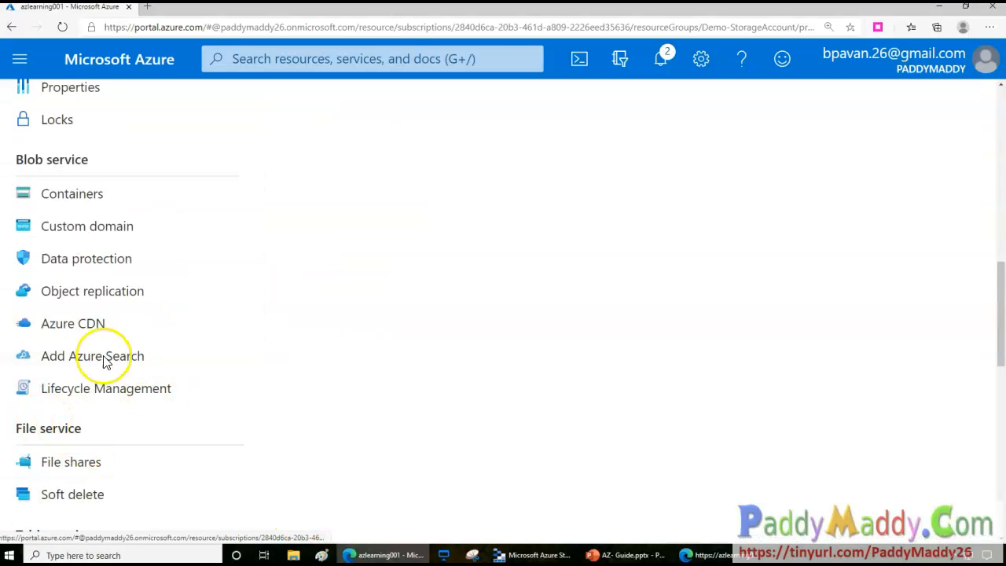
{"action": "scroll", "coordinate": [66, 290], "scroll_direction": "down", "scroll_amount": 1}
{"action": "scroll", "coordinate": [67, 291], "scroll_direction": "down", "scroll_amount": 4}
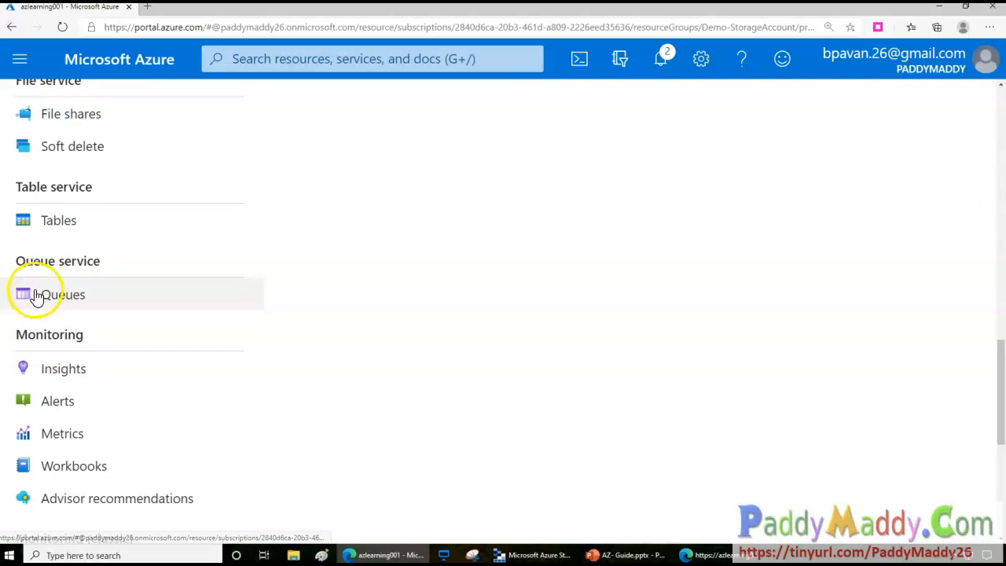
{"action": "scroll", "coordinate": [147, 247], "scroll_direction": "up", "scroll_amount": 10}
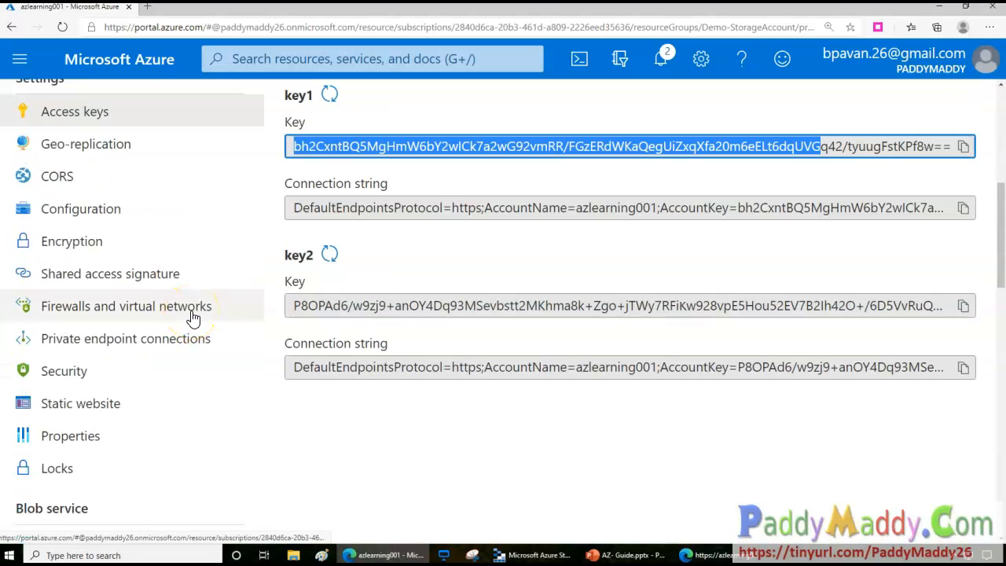
{"action": "scroll", "coordinate": [186, 310], "scroll_direction": "down", "scroll_amount": 4}
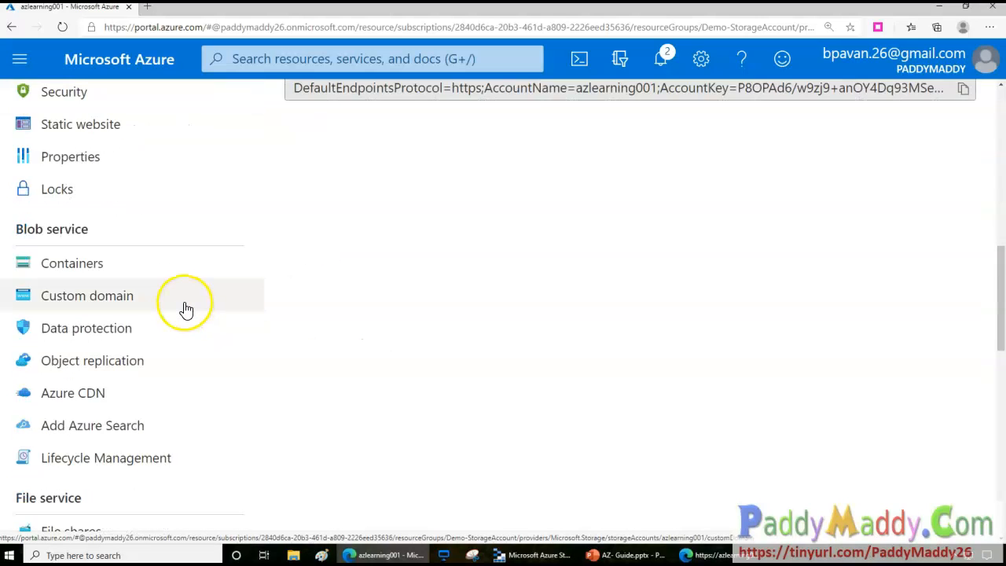
{"action": "scroll", "coordinate": [183, 309], "scroll_direction": "down", "scroll_amount": 4}
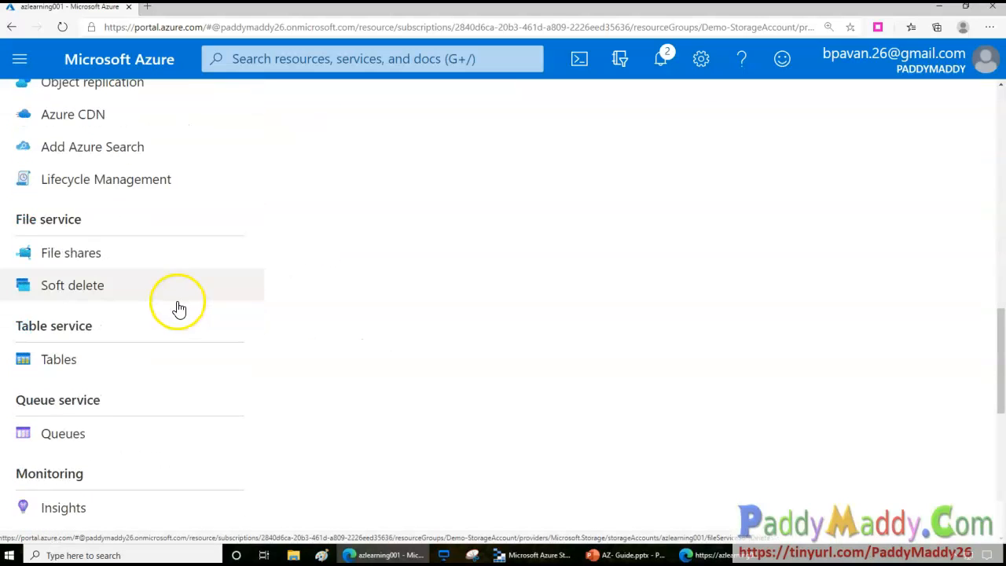
{"action": "scroll", "coordinate": [178, 308], "scroll_direction": "up", "scroll_amount": 2}
{"action": "scroll", "coordinate": [175, 307], "scroll_direction": "up", "scroll_amount": 3}
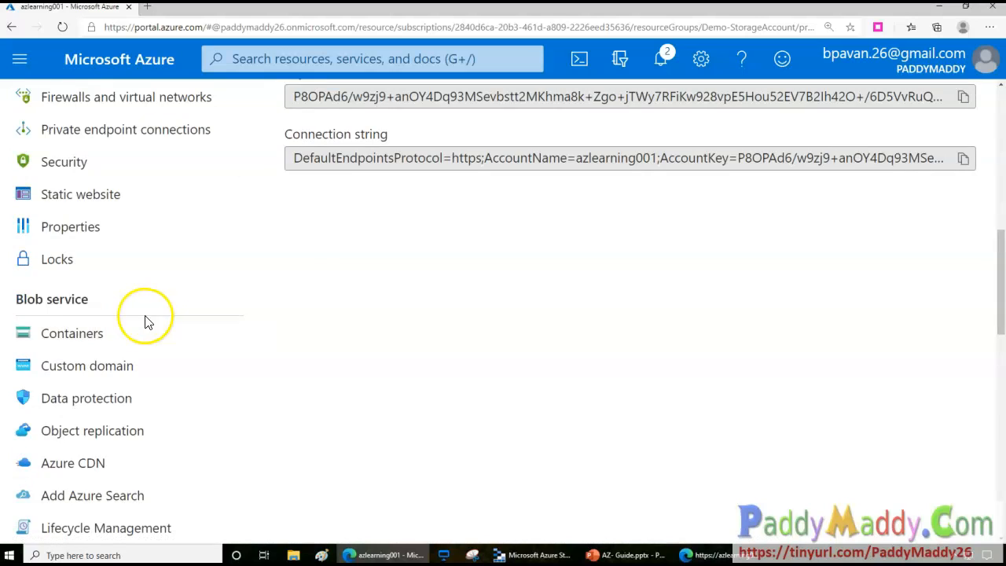
{"action": "scroll", "coordinate": [141, 330], "scroll_direction": "up", "scroll_amount": 2}
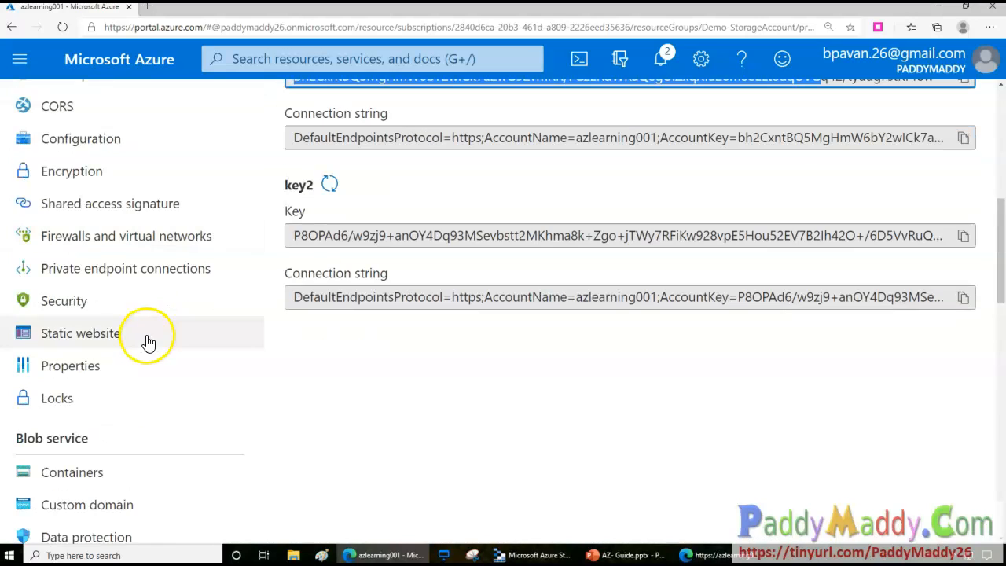
Step: Open the shared access signature settings of azlearning001 and limit the allowed services to Blob, excluding File, Queue and Table
{"action": "left_click", "coordinate": [39, 211]}
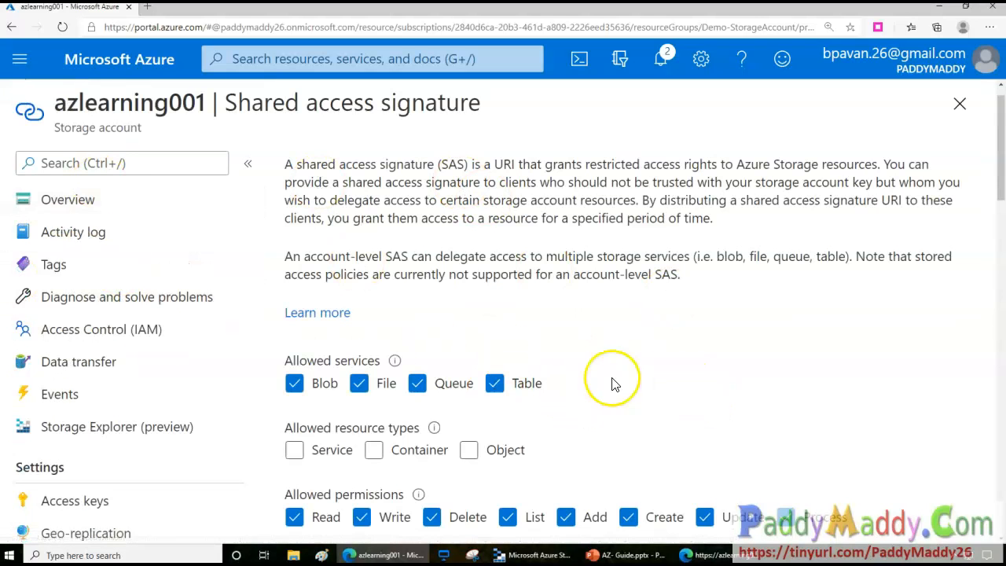
{"action": "left_click", "coordinate": [336, 395]}
{"action": "left_click", "coordinate": [381, 386]}
{"action": "left_click", "coordinate": [456, 389]}
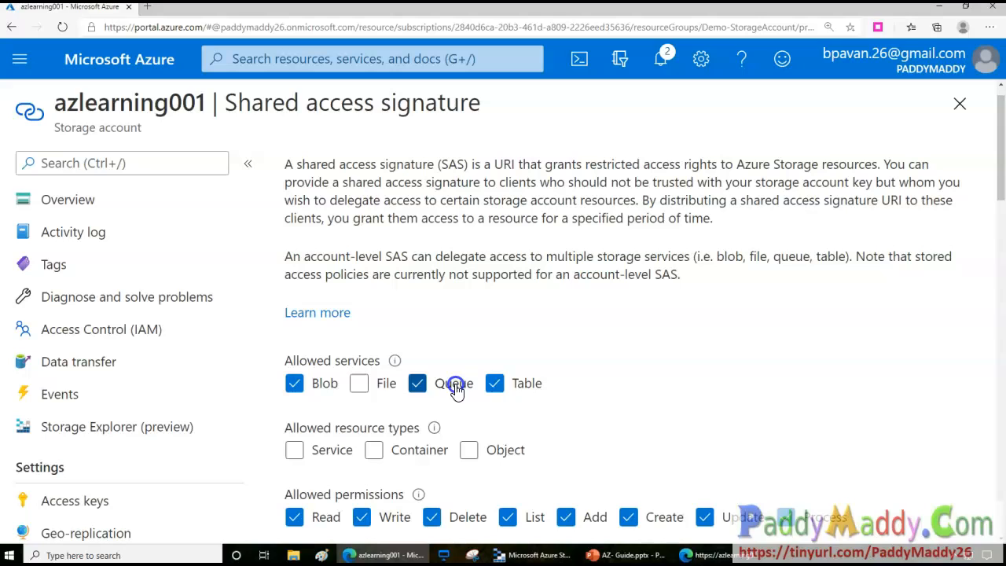
{"action": "left_click", "coordinate": [519, 392]}
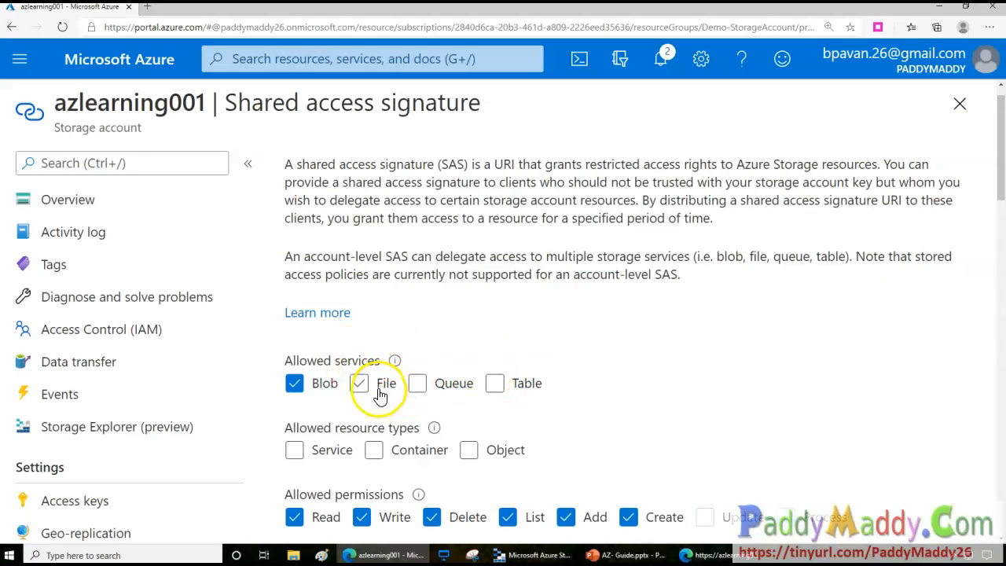
Step: Remove the Delete and Add permissions, leaving Read, Write, List and Create allowed
{"action": "scroll", "coordinate": [617, 383], "scroll_direction": "down", "scroll_amount": 3}
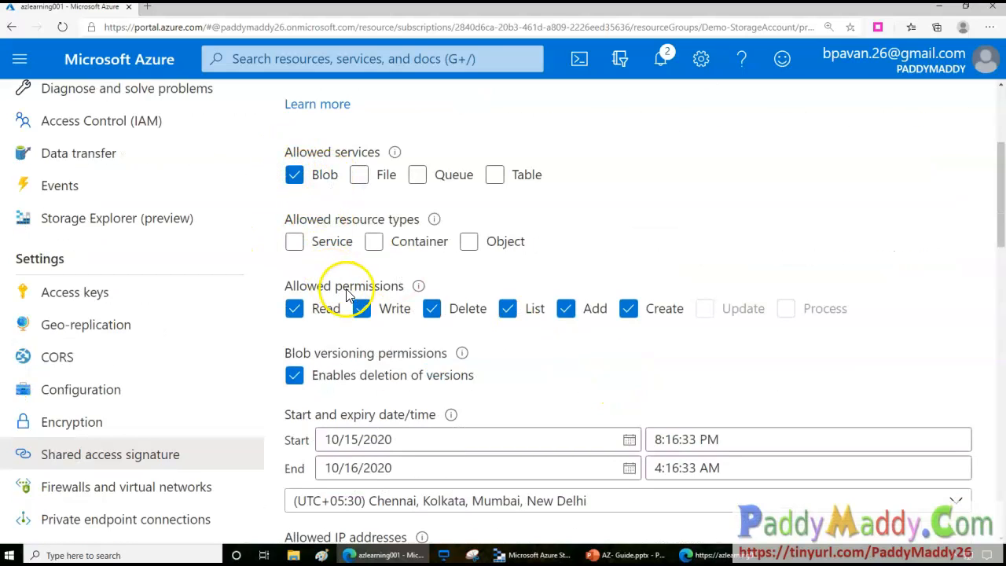
{"action": "left_click", "coordinate": [535, 319]}
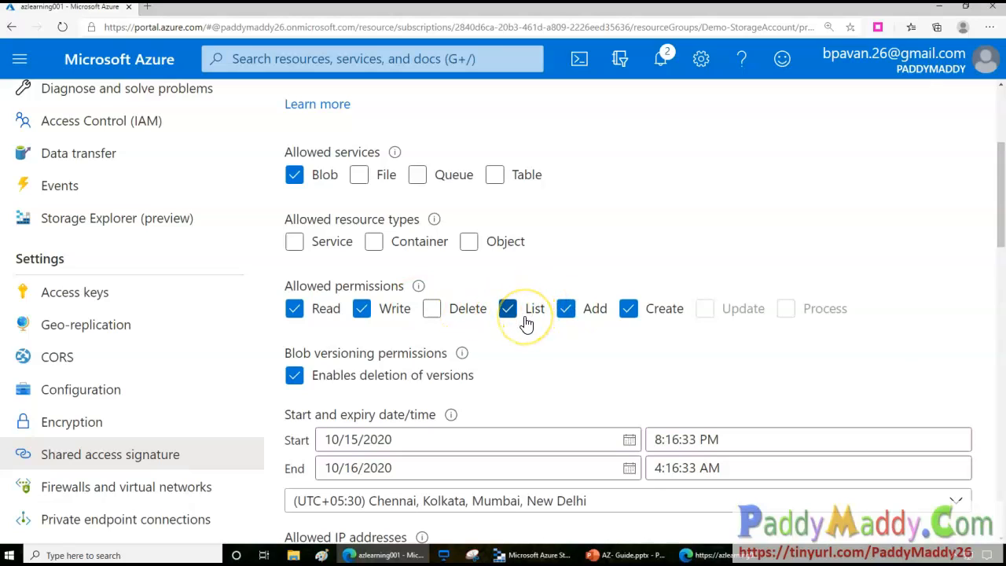
{"action": "left_click", "coordinate": [588, 319]}
{"action": "left_click", "coordinate": [650, 317]}
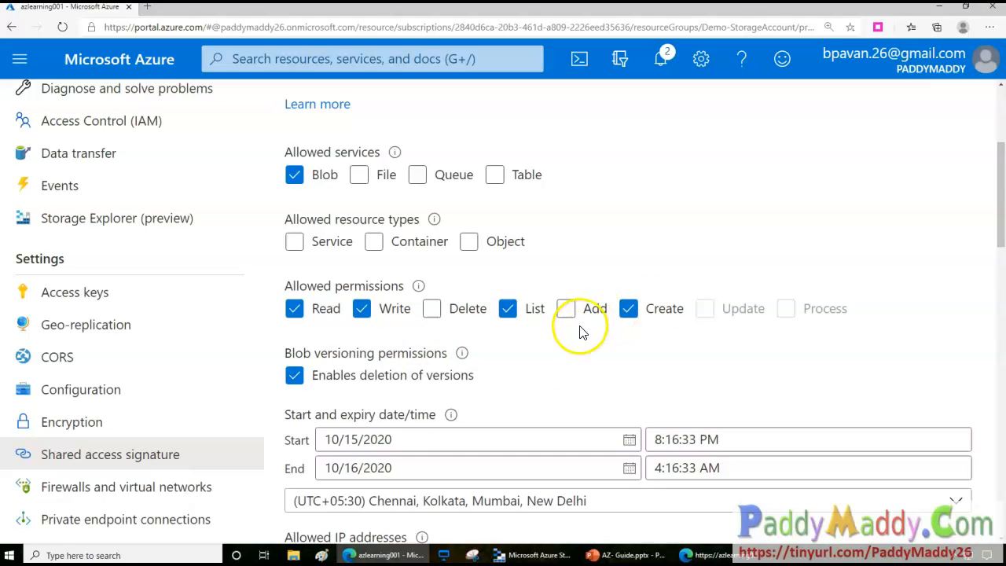
Step: Set the shared access signature's start date to 10/16/2020 and end date to 10/17/2020, and highlight the start and end times
{"action": "scroll", "coordinate": [581, 330], "scroll_direction": "down", "scroll_amount": 1}
{"action": "left_click_drag", "start_coordinate": [353, 348], "coordinate": [390, 353]}
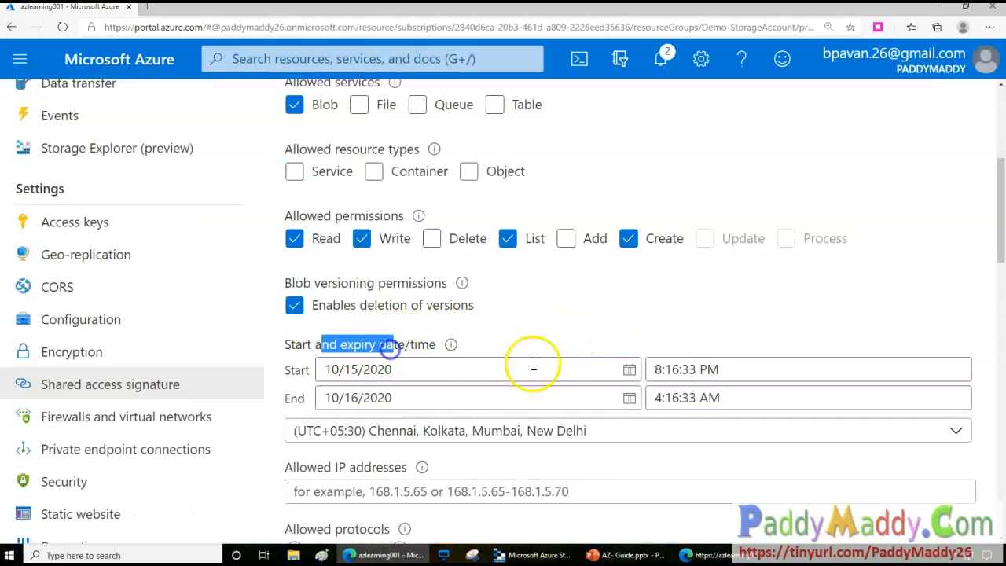
{"action": "left_click", "coordinate": [628, 370]}
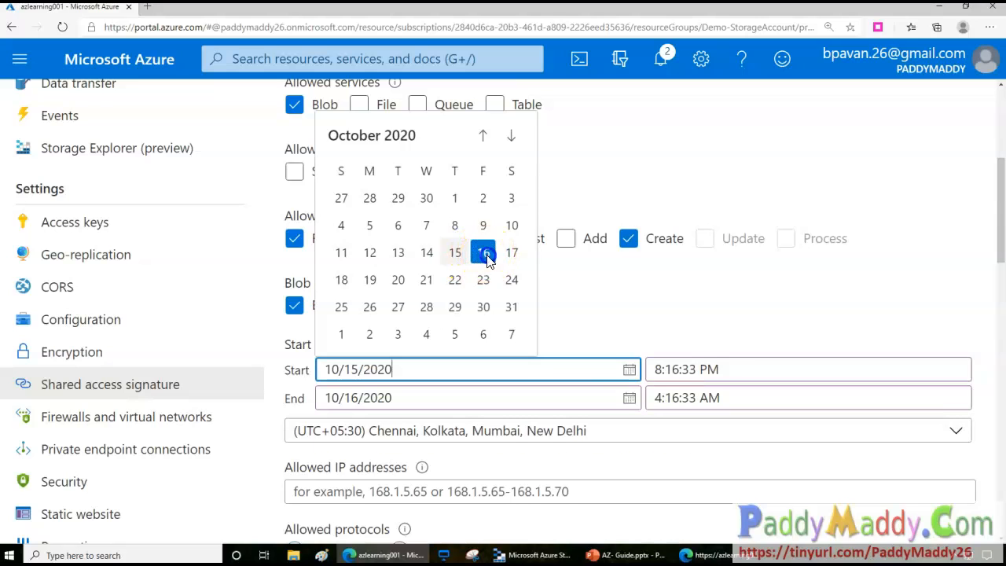
{"action": "left_click", "coordinate": [485, 252]}
{"action": "left_click", "coordinate": [630, 397]}
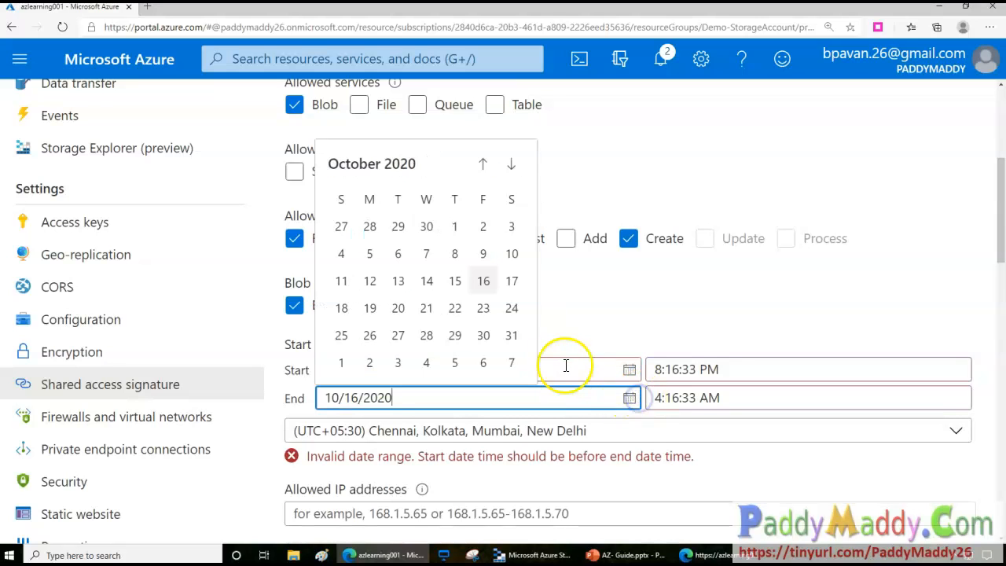
{"action": "left_click", "coordinate": [512, 280]}
{"action": "left_click_drag", "start_coordinate": [678, 370], "coordinate": [718, 375]}
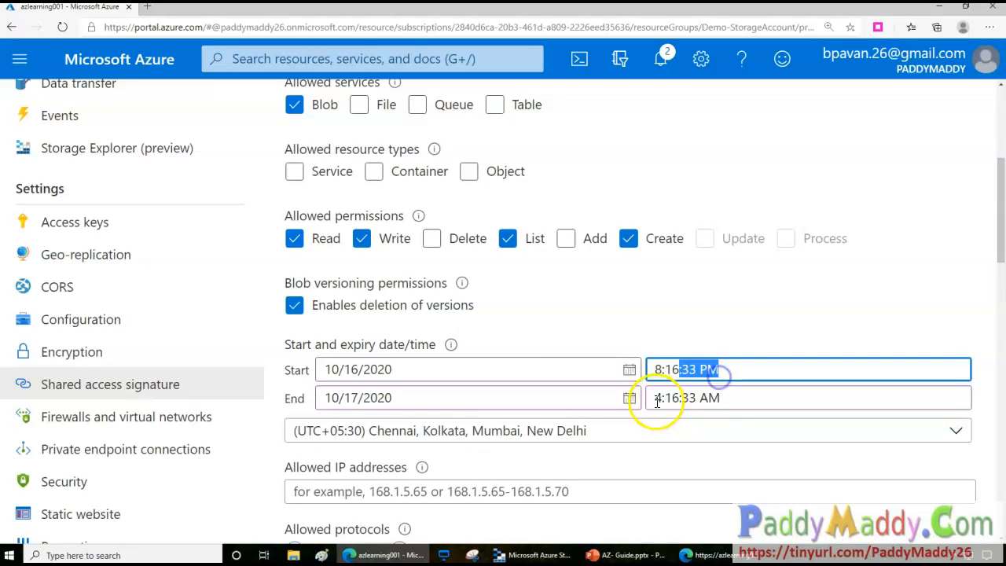
{"action": "left_click_drag", "start_coordinate": [657, 401], "coordinate": [721, 415]}
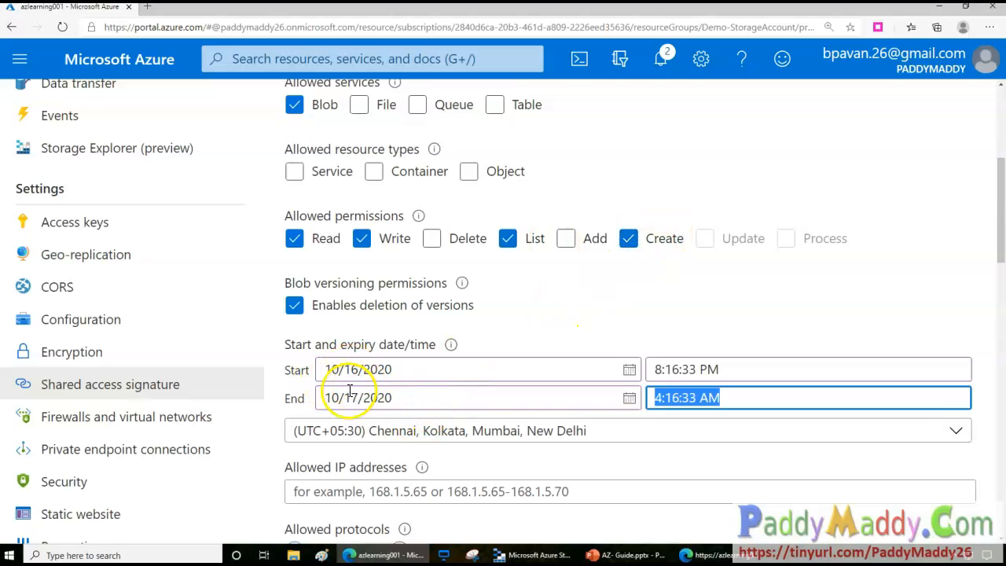
Step: Examine the time zone, allowed IP addresses, allowed protocols, routing tier and signing key settings of the shared access signature
{"action": "scroll", "coordinate": [338, 400], "scroll_direction": "down", "scroll_amount": 1}
{"action": "left_click", "coordinate": [424, 363]}
{"action": "scroll", "coordinate": [754, 283], "scroll_direction": "down", "scroll_amount": 6}
{"action": "scroll", "coordinate": [770, 311], "scroll_direction": "up", "scroll_amount": 6}
{"action": "scroll", "coordinate": [514, 220], "scroll_direction": "down", "scroll_amount": 1}
{"action": "scroll", "coordinate": [525, 242], "scroll_direction": "down", "scroll_amount": 8}
{"action": "left_click", "coordinate": [651, 462]}
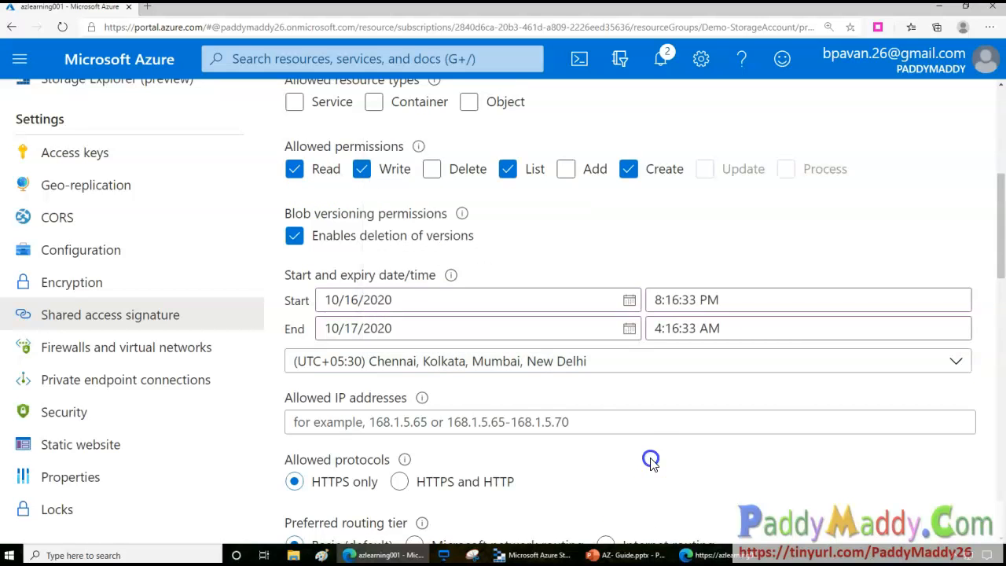
{"action": "scroll", "coordinate": [541, 388], "scroll_direction": "down", "scroll_amount": 3}
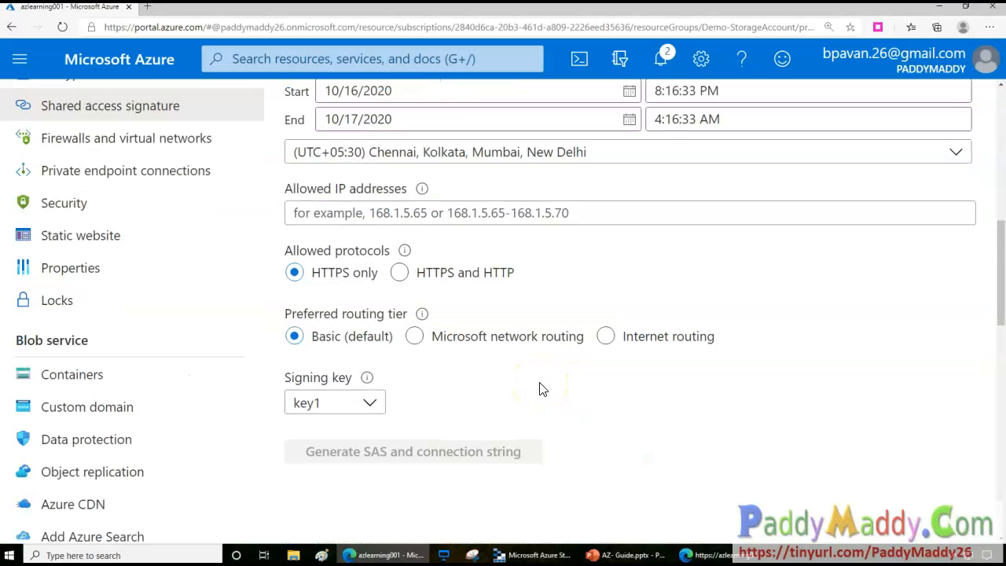
{"action": "left_click", "coordinate": [382, 217]}
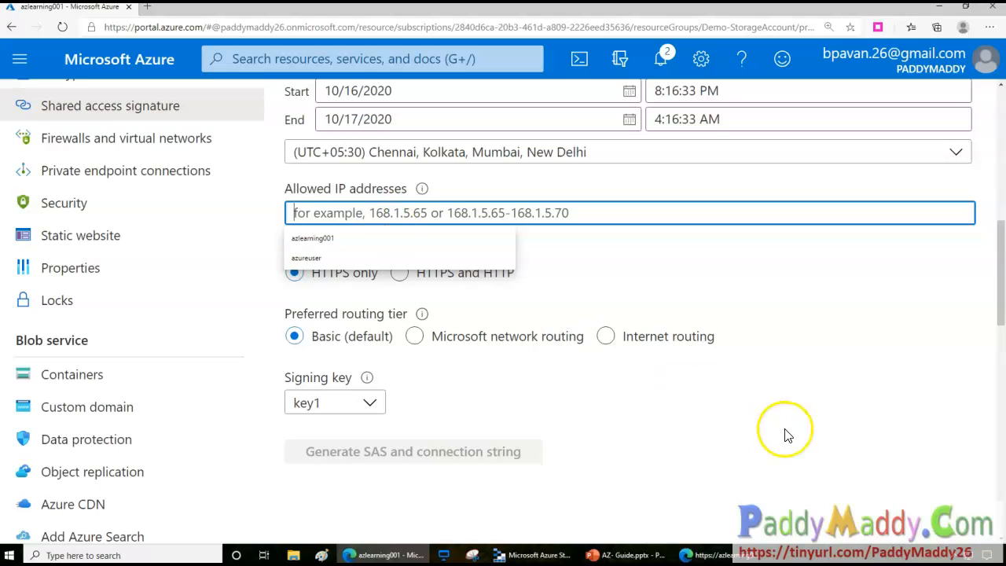
{"action": "left_click", "coordinate": [847, 418]}
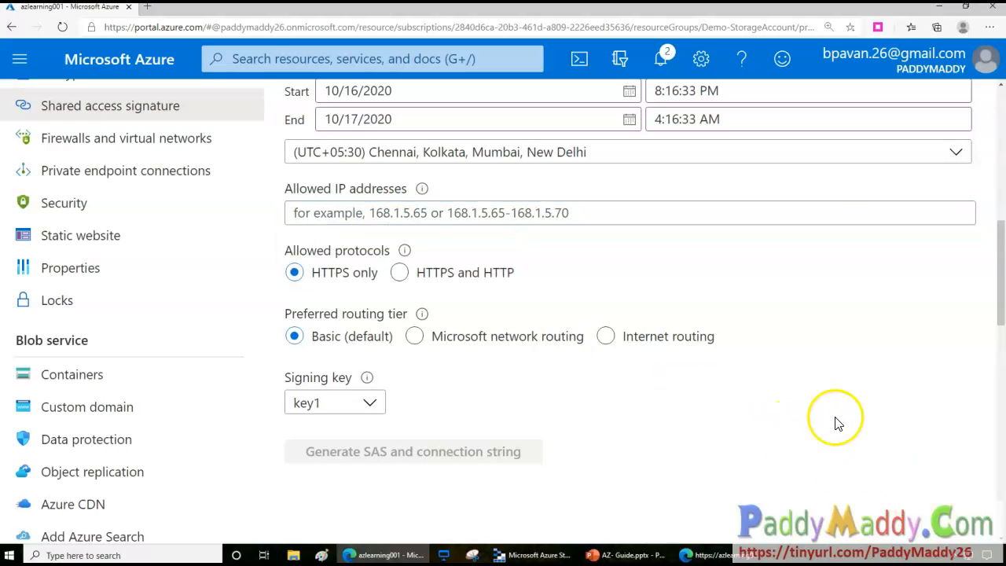
Step: Allow the Service, Container and Object resource types for the shared access signature
{"action": "scroll", "coordinate": [520, 393], "scroll_direction": "up", "scroll_amount": 10}
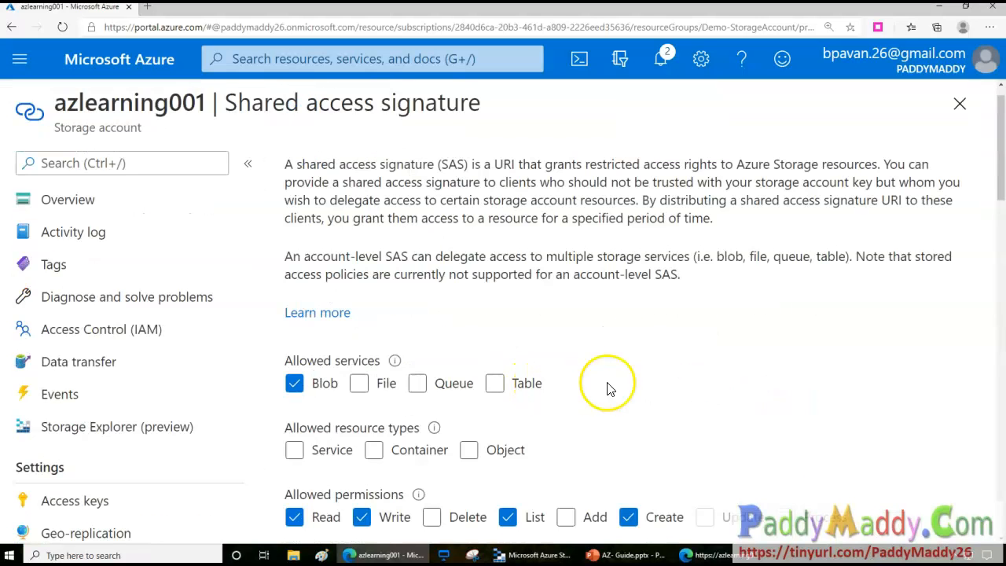
{"action": "scroll", "coordinate": [531, 442], "scroll_direction": "down", "scroll_amount": 5}
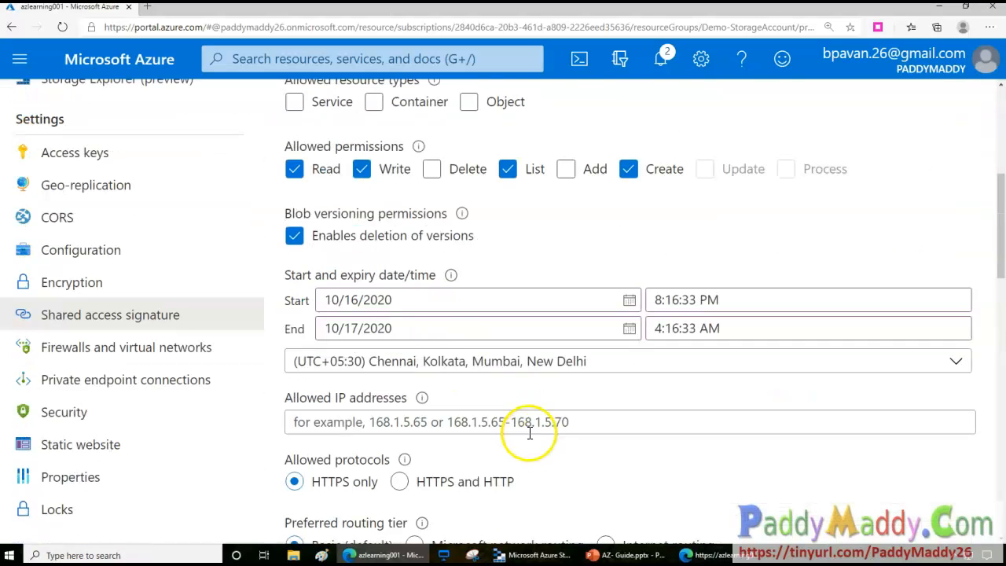
{"action": "scroll", "coordinate": [487, 353], "scroll_direction": "down", "scroll_amount": 3}
{"action": "scroll", "coordinate": [519, 392], "scroll_direction": "up", "scroll_amount": 5}
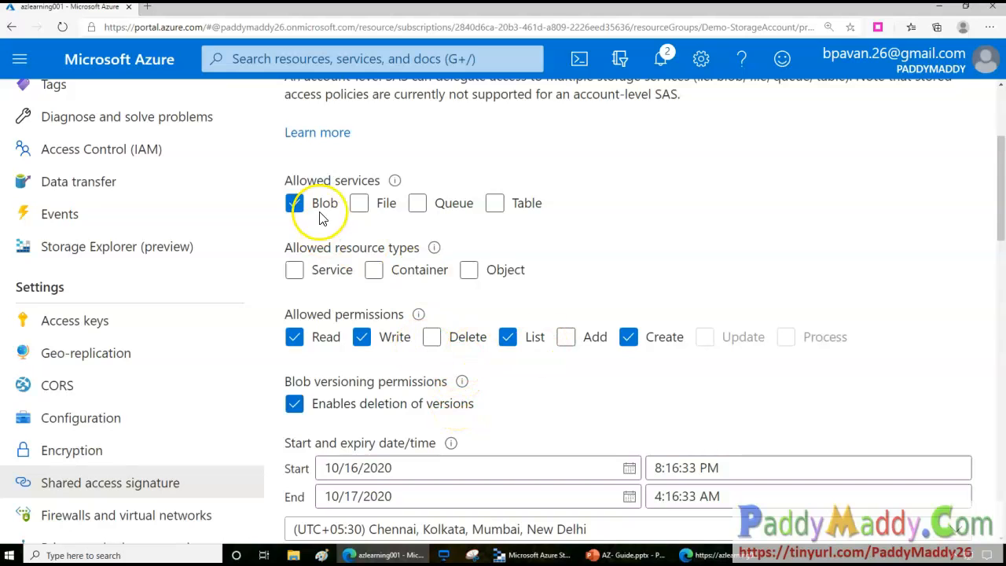
{"action": "scroll", "coordinate": [754, 369], "scroll_direction": "down", "scroll_amount": 3}
{"action": "scroll", "coordinate": [723, 385], "scroll_direction": "down", "scroll_amount": 3}
{"action": "scroll", "coordinate": [597, 416], "scroll_direction": "up", "scroll_amount": 6}
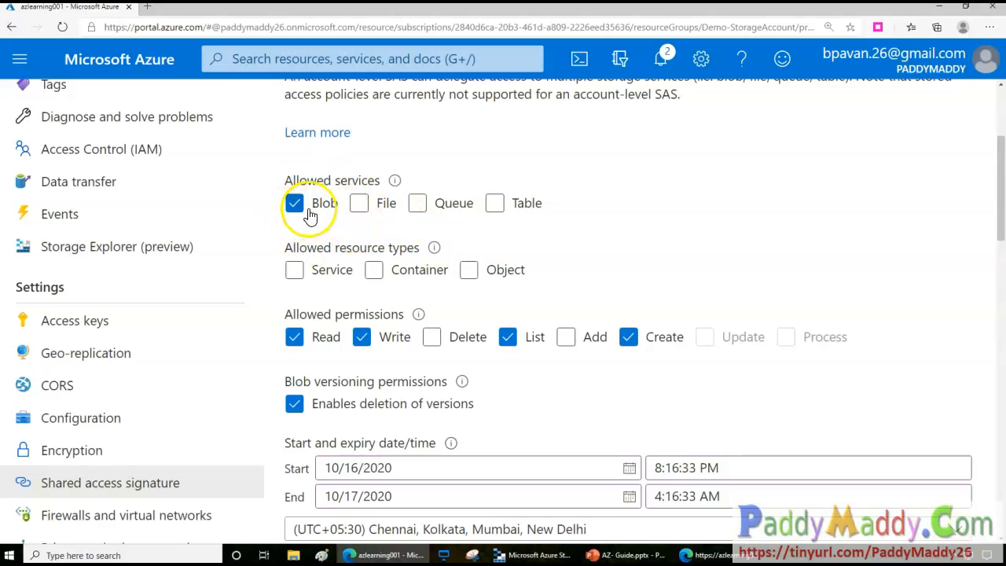
{"action": "left_click", "coordinate": [328, 272]}
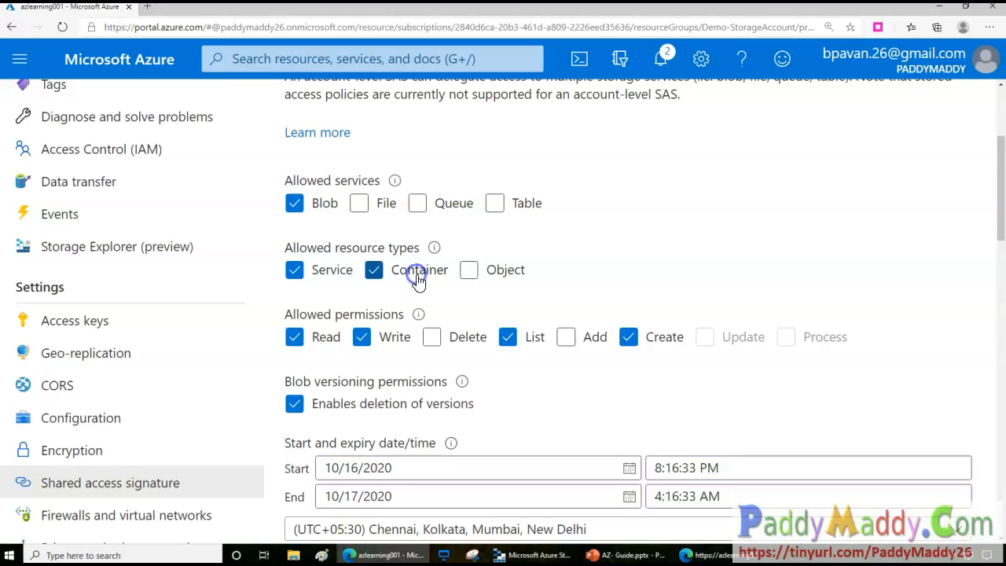
{"action": "left_click", "coordinate": [492, 274]}
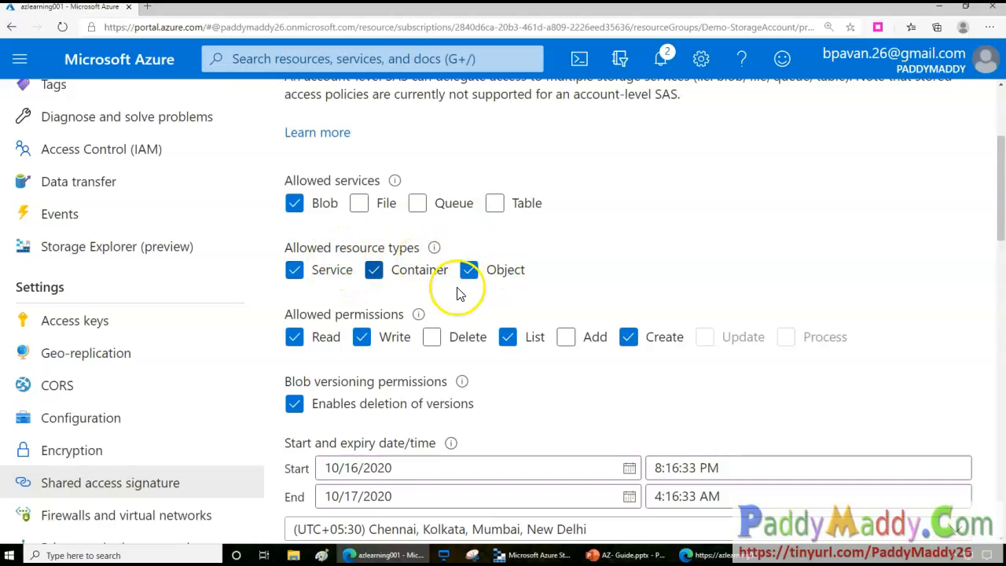
Step: Reselect 10/16/2020 as the start date of the shared access signature
{"action": "scroll", "coordinate": [515, 316], "scroll_direction": "down", "scroll_amount": 2}
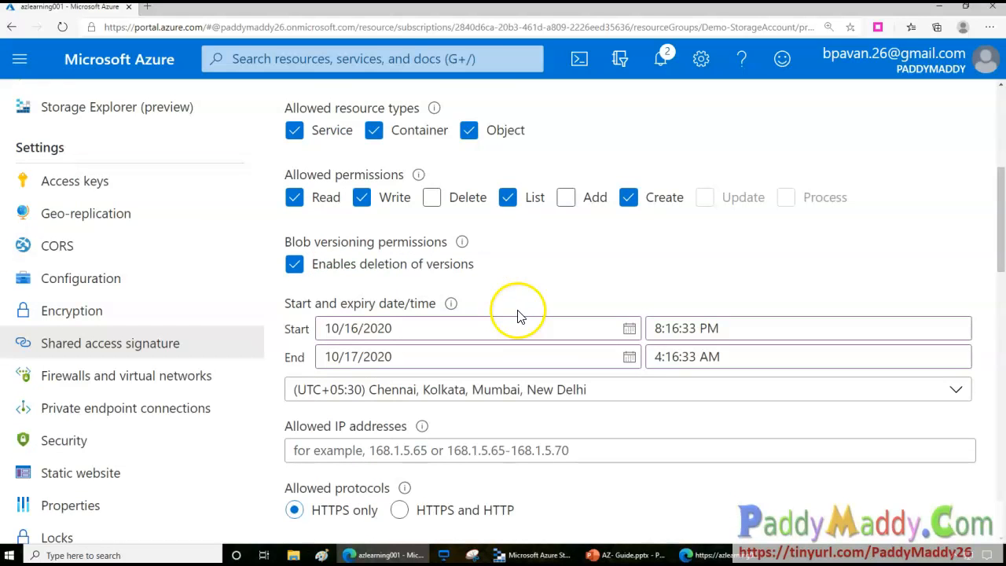
{"action": "left_click", "coordinate": [631, 329]}
{"action": "left_click", "coordinate": [484, 242]}
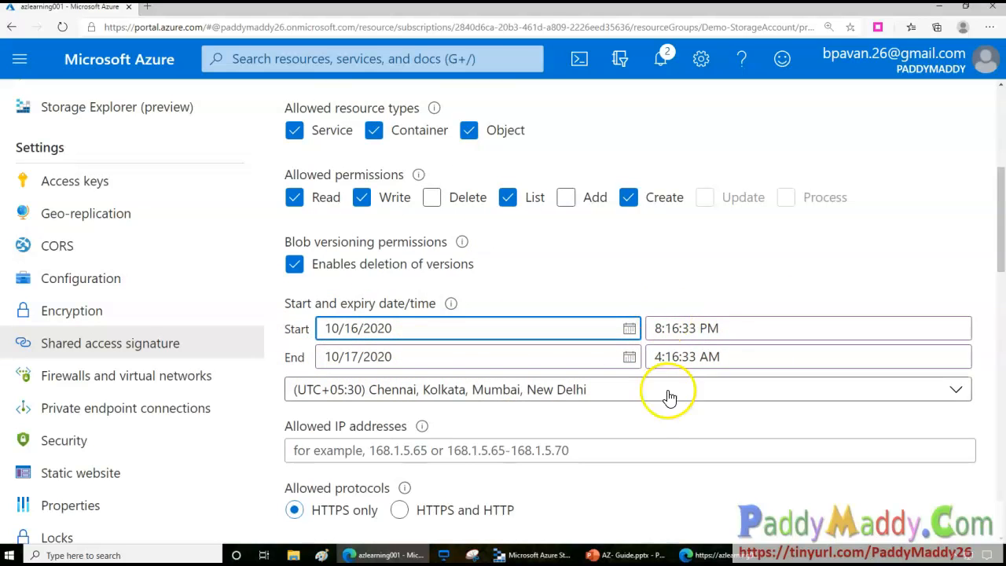
Step: Try key2 as the signing key and set it back to key1
{"action": "scroll", "coordinate": [688, 450], "scroll_direction": "down", "scroll_amount": 3}
{"action": "left_click", "coordinate": [417, 235]}
{"action": "left_click", "coordinate": [740, 296]}
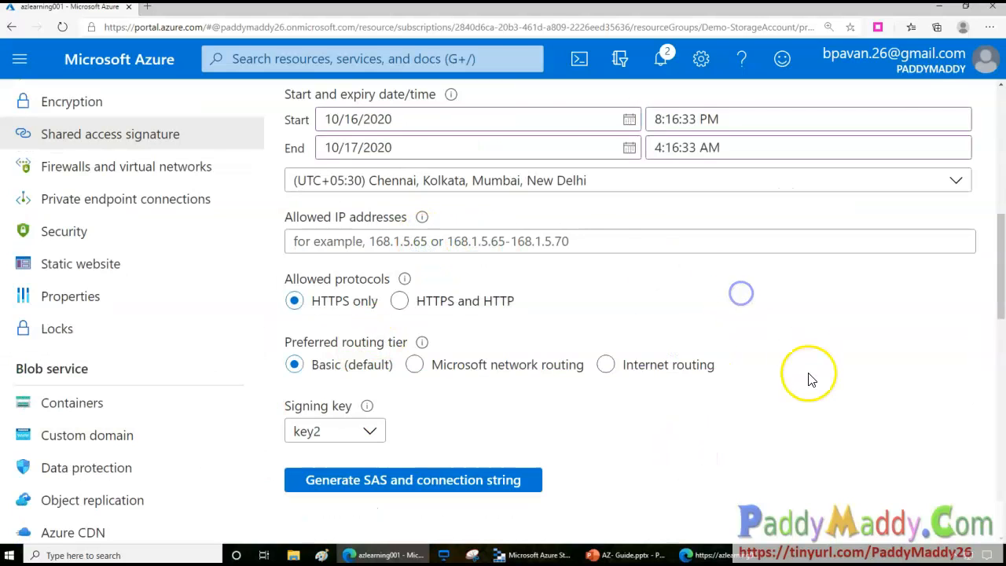
{"action": "scroll", "coordinate": [813, 396], "scroll_direction": "down", "scroll_amount": 2}
{"action": "left_click", "coordinate": [328, 297]}
{"action": "left_click", "coordinate": [321, 319]}
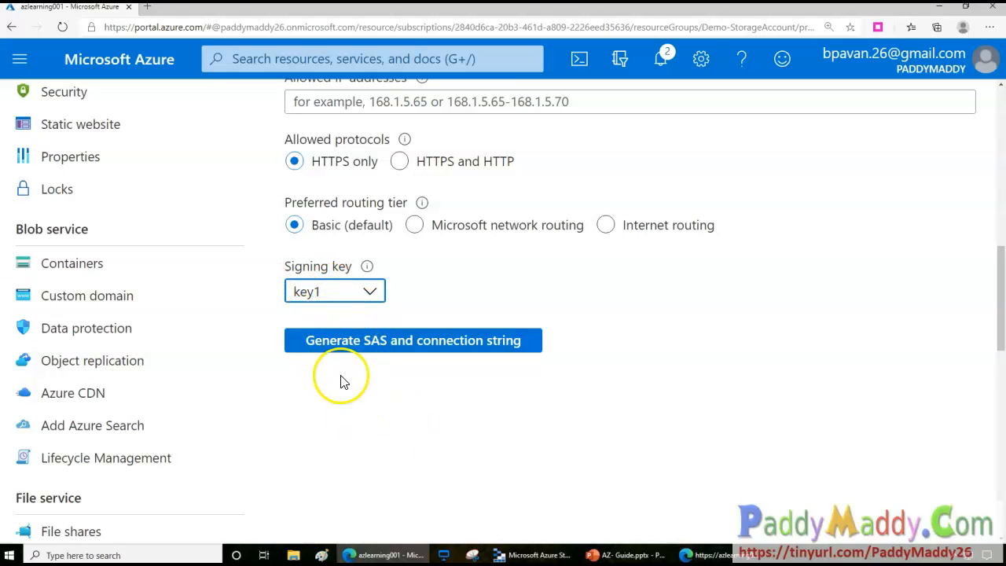
Step: Review the configured signature options, highlighting the allowed services and allowed resource types headings and checking the permissions and validity dates
{"action": "scroll", "coordinate": [157, 315], "scroll_direction": "up", "scroll_amount": 3}
{"action": "scroll", "coordinate": [471, 452], "scroll_direction": "down", "scroll_amount": 2}
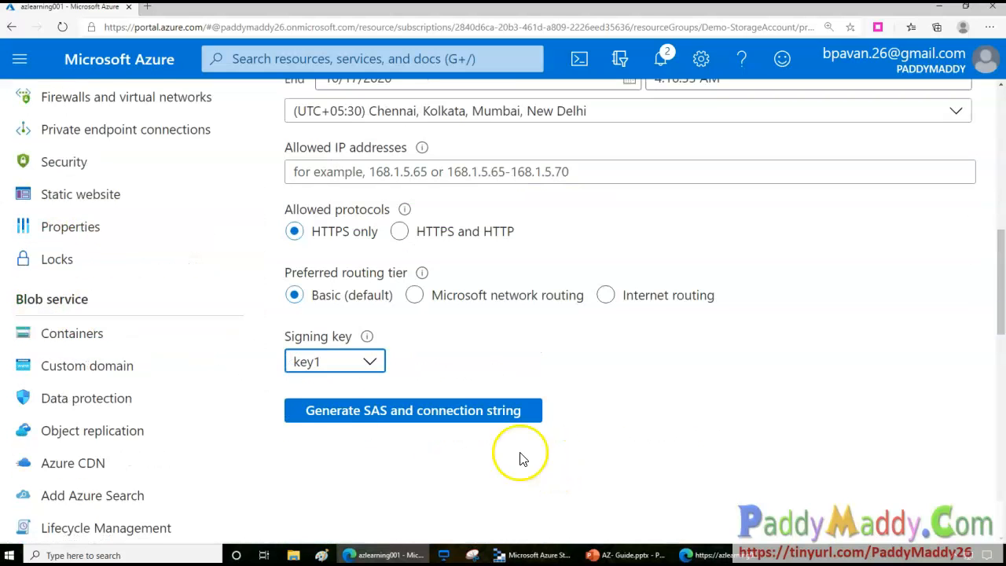
{"action": "scroll", "coordinate": [479, 369], "scroll_direction": "up", "scroll_amount": 3}
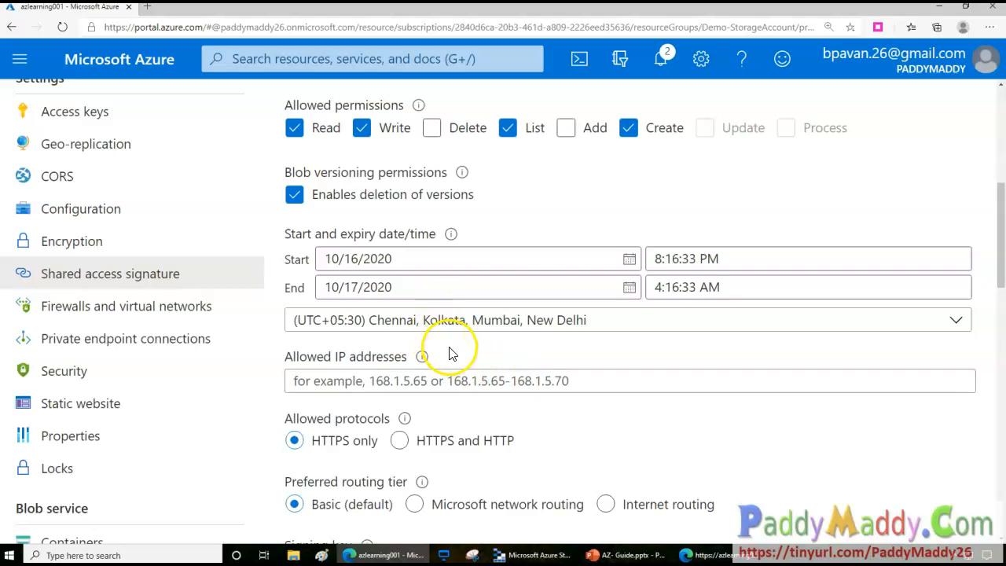
{"action": "scroll", "coordinate": [451, 354], "scroll_direction": "up", "scroll_amount": 2}
{"action": "scroll", "coordinate": [341, 288], "scroll_direction": "up", "scroll_amount": 2}
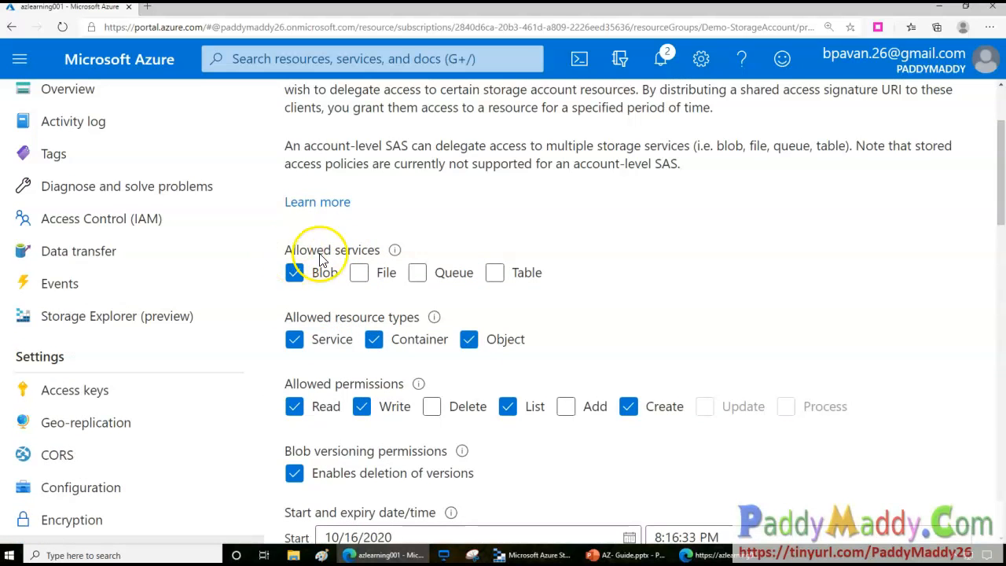
{"action": "left_click_drag", "start_coordinate": [317, 253], "coordinate": [383, 253]}
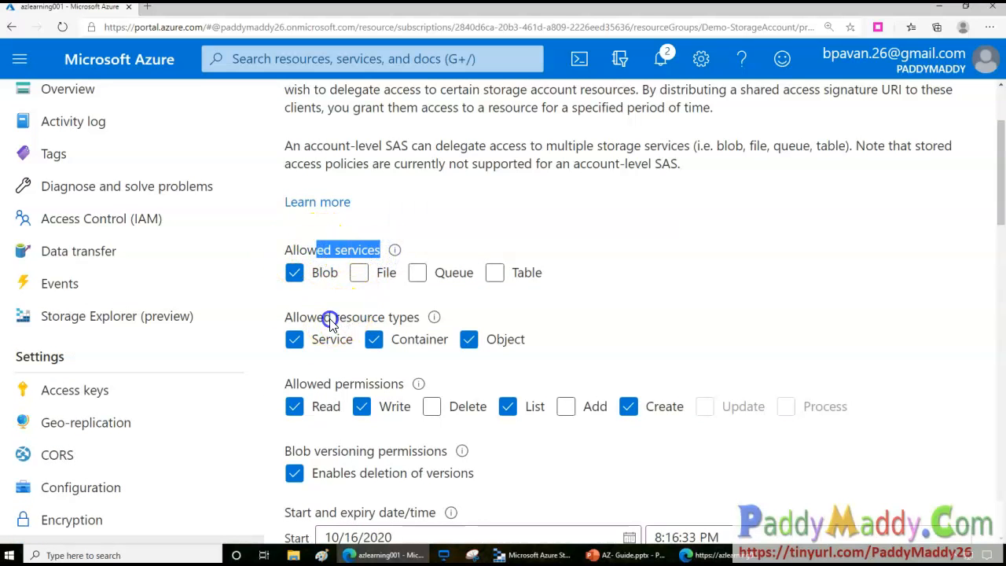
{"action": "left_click_drag", "start_coordinate": [330, 321], "coordinate": [412, 325]}
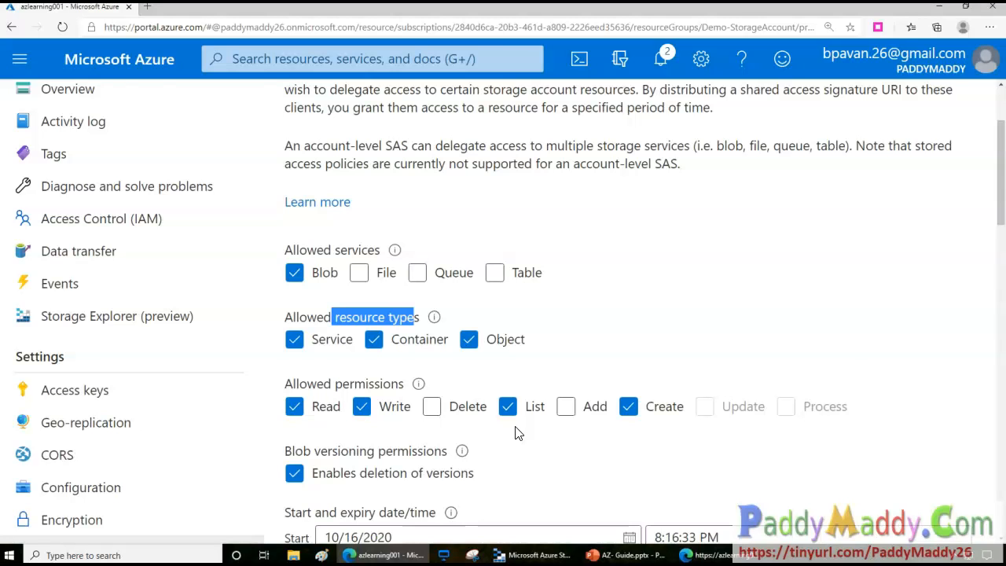
{"action": "scroll", "coordinate": [518, 432], "scroll_direction": "down", "scroll_amount": 2}
{"action": "scroll", "coordinate": [525, 427], "scroll_direction": "down", "scroll_amount": 5}
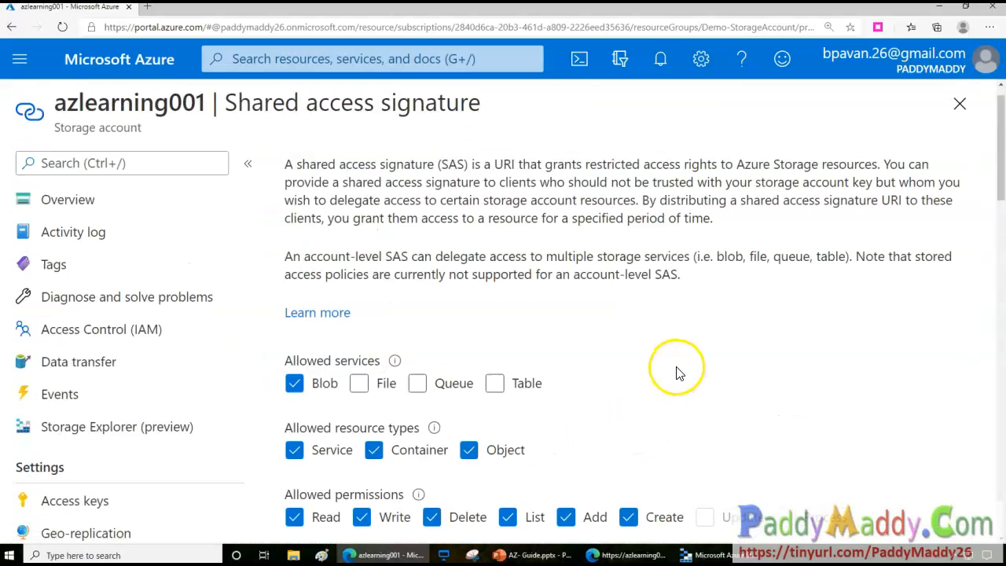
{"action": "scroll", "coordinate": [676, 371], "scroll_direction": "down", "scroll_amount": 2}
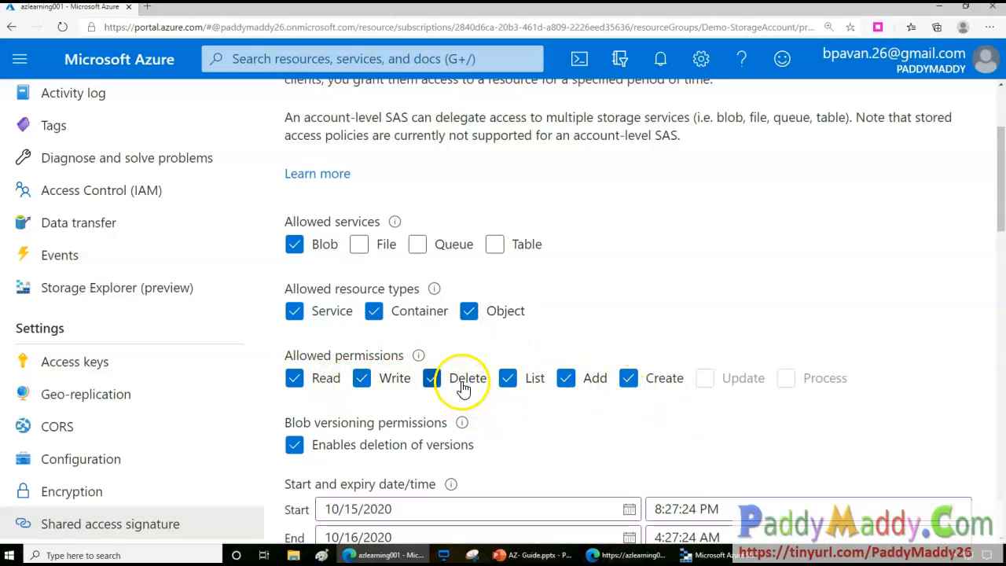
Step: Remove the Delete permission and select 10/15/2020 as the start date of the shared access signature
{"action": "scroll", "coordinate": [484, 388], "scroll_direction": "down", "scroll_amount": 2}
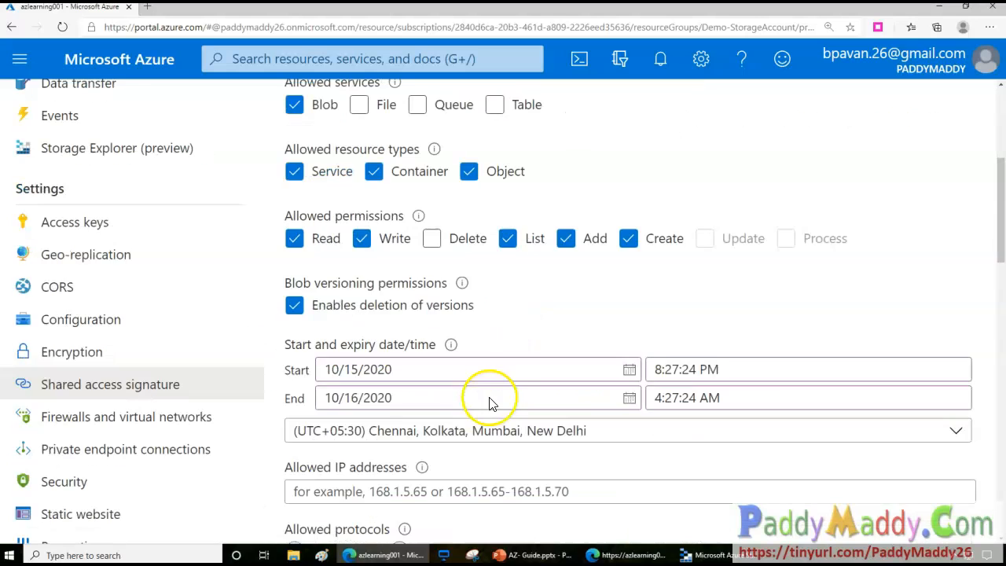
{"action": "left_click", "coordinate": [629, 369]}
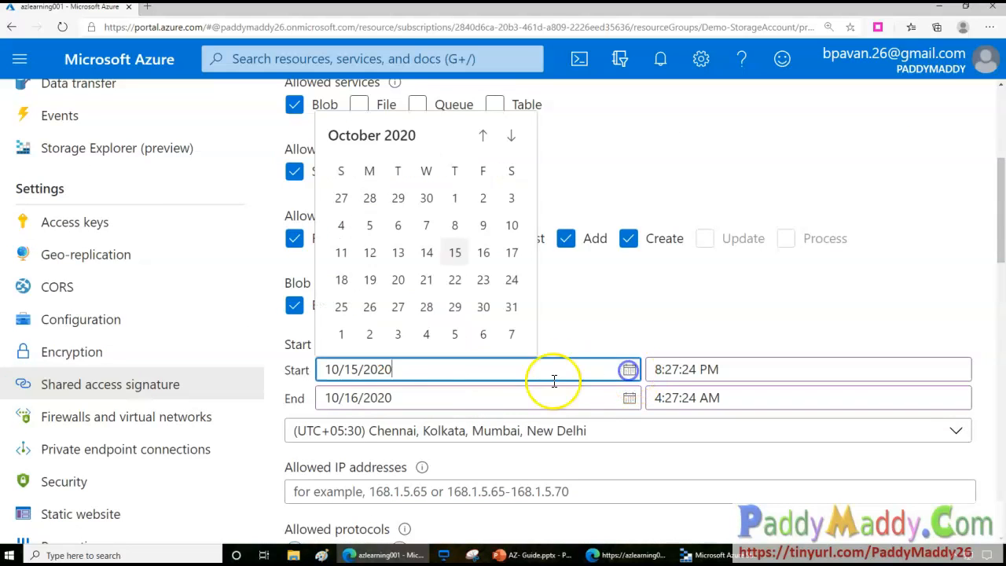
{"action": "left_click", "coordinate": [455, 250]}
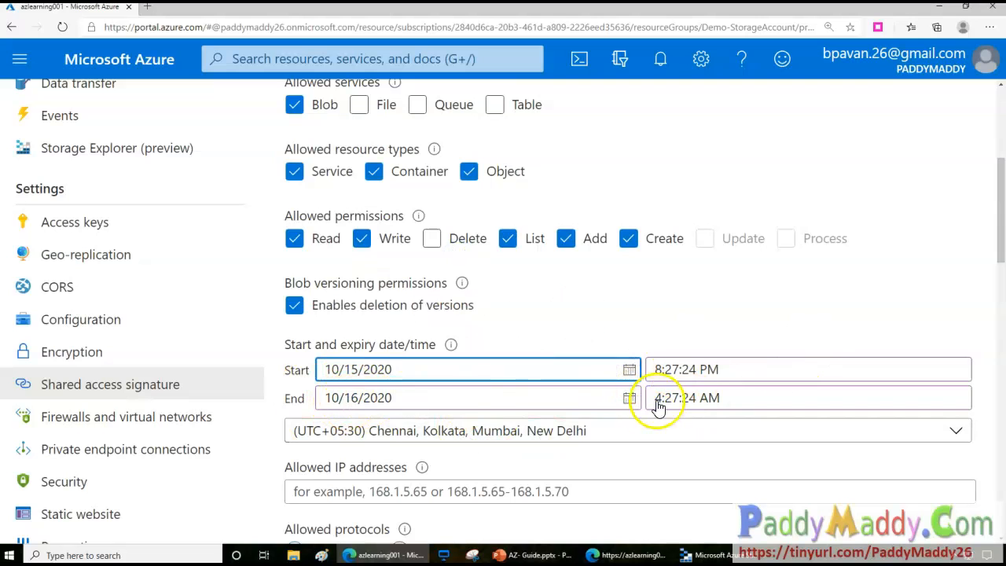
Step: Reselect 10/16/2020 as the end date of the shared access signature and leave the allowed IP addresses empty
{"action": "left_click", "coordinate": [629, 397]}
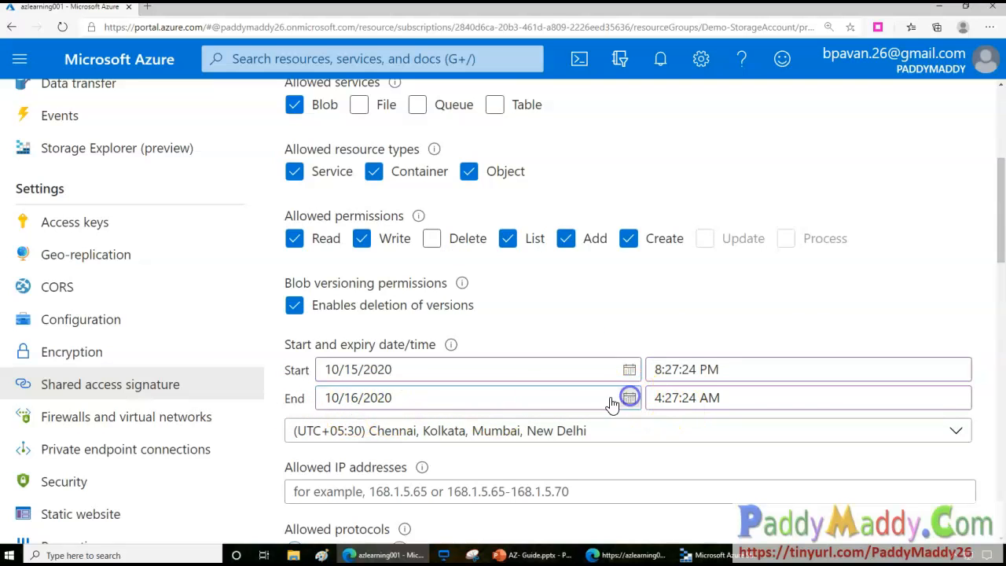
{"action": "left_click", "coordinate": [482, 280]}
{"action": "scroll", "coordinate": [433, 466], "scroll_direction": "down", "scroll_amount": 2}
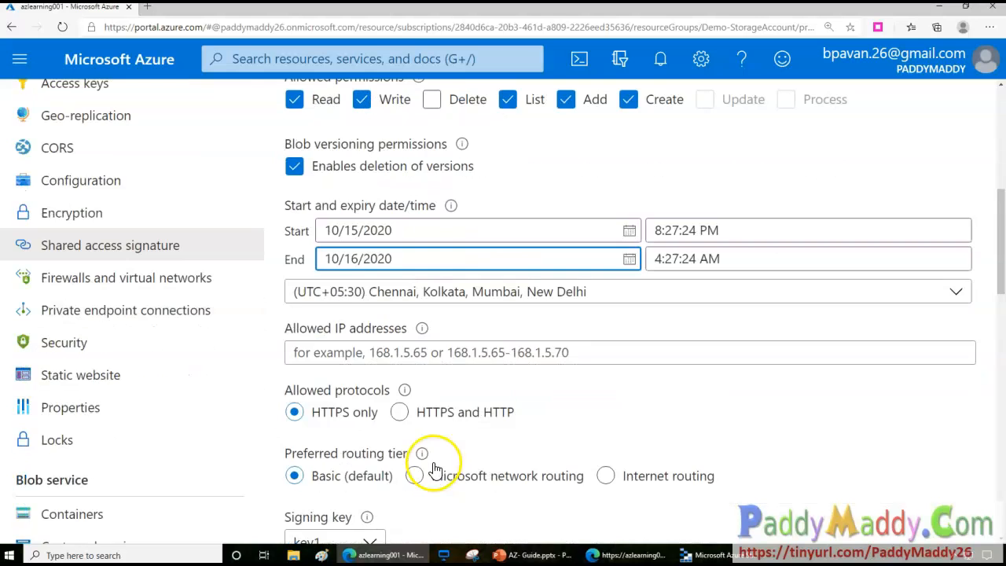
{"action": "left_click", "coordinate": [340, 354]}
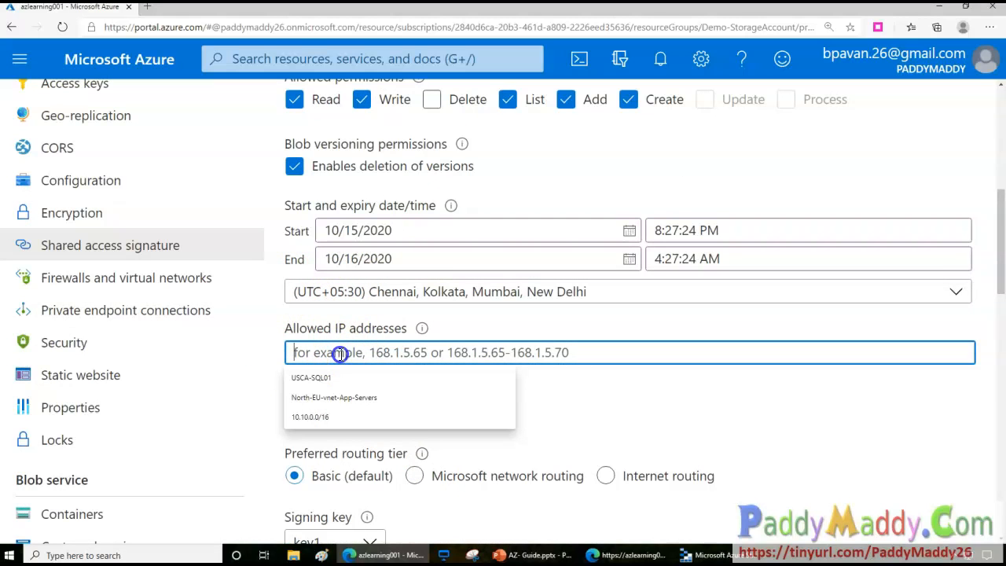
{"action": "left_click", "coordinate": [565, 385]}
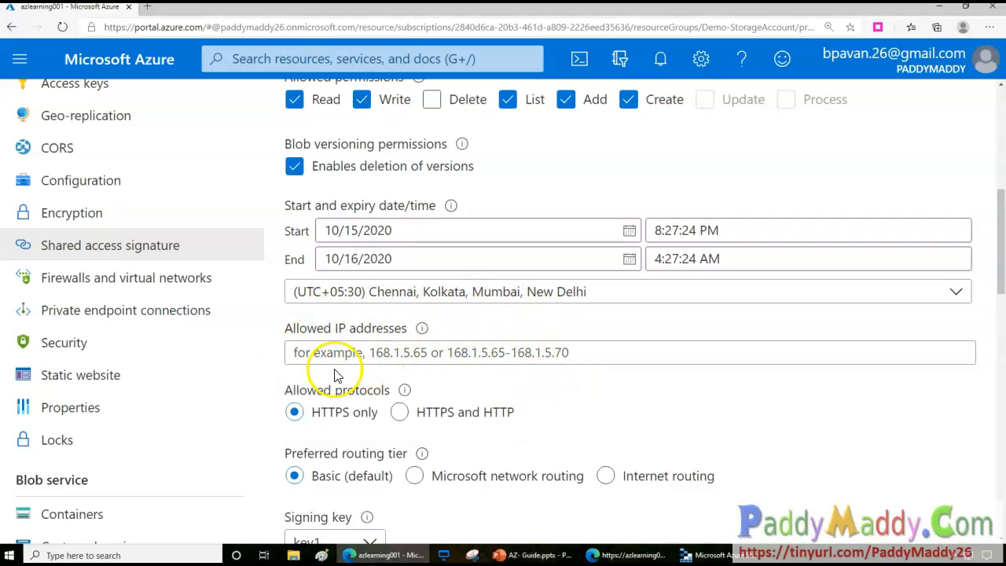
Step: Generate the SAS and connection string with key1 as the signing key
{"action": "scroll", "coordinate": [471, 361], "scroll_direction": "down", "scroll_amount": 2}
{"action": "left_click", "coordinate": [369, 454]}
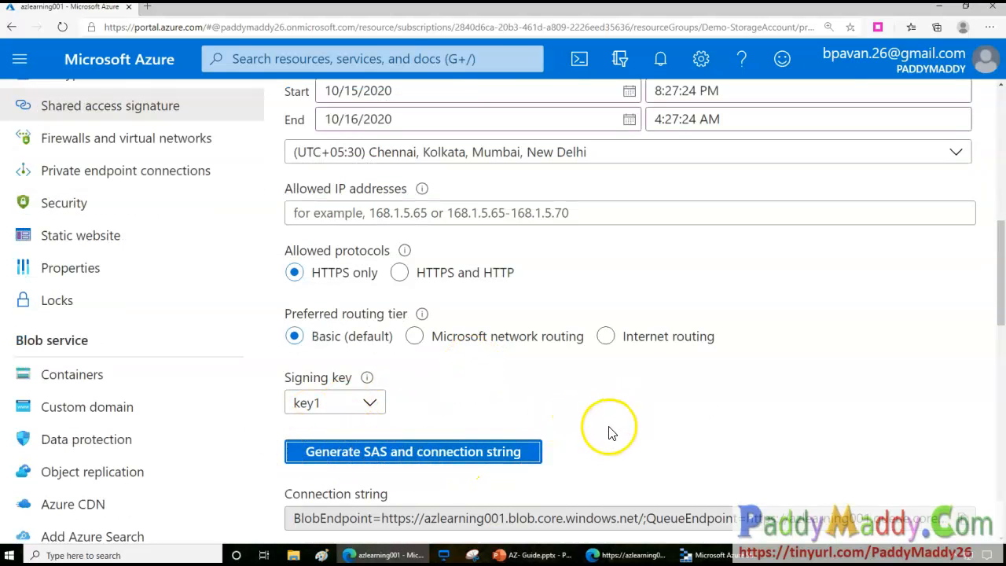
{"action": "left_click", "coordinate": [452, 458]}
{"action": "scroll", "coordinate": [663, 448], "scroll_direction": "down", "scroll_amount": 3}
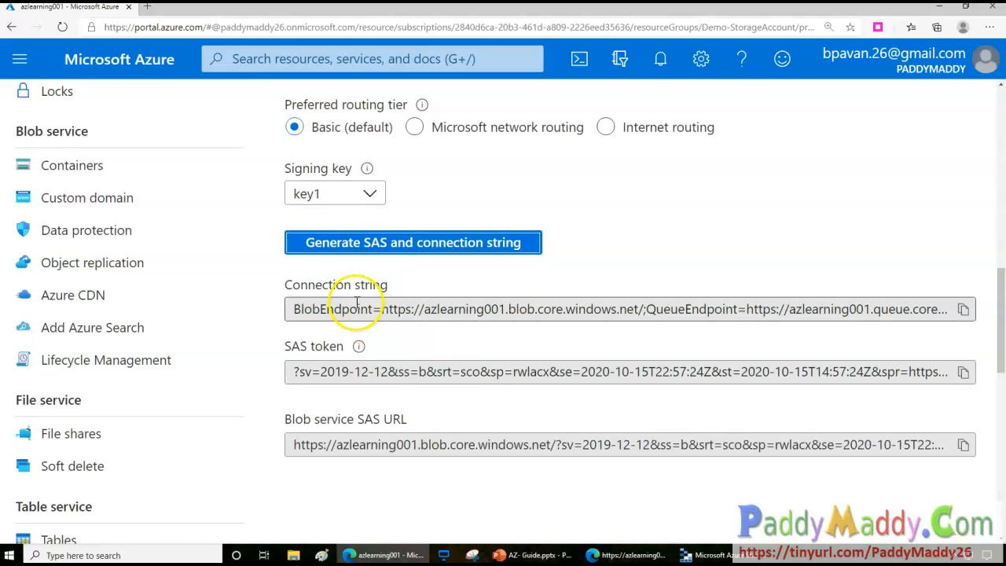
Step: Copy the generated Blob service SAS URL to the clipboard
{"action": "left_click_drag", "start_coordinate": [323, 311], "coordinate": [442, 491]}
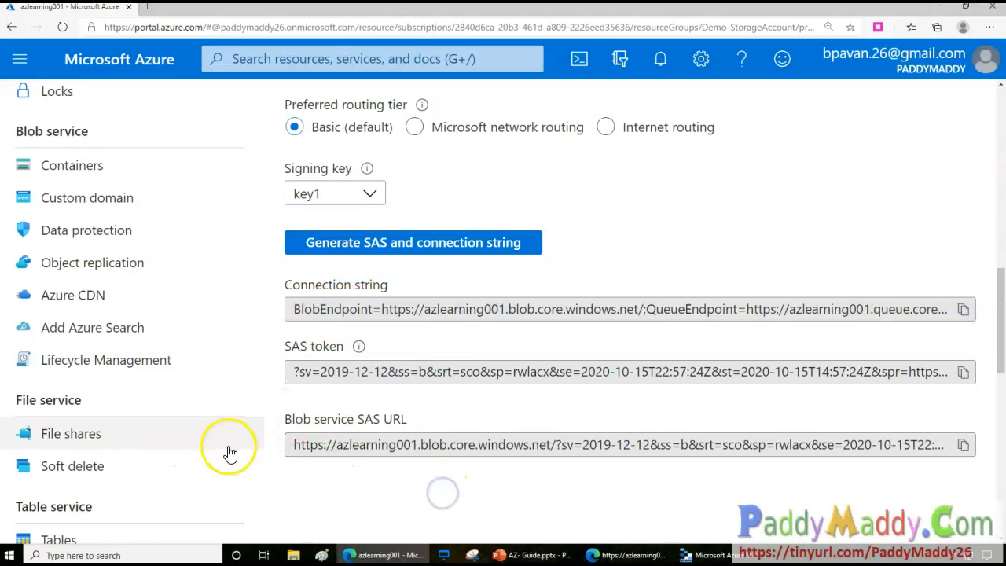
{"action": "left_click_drag", "start_coordinate": [356, 419], "coordinate": [413, 419]}
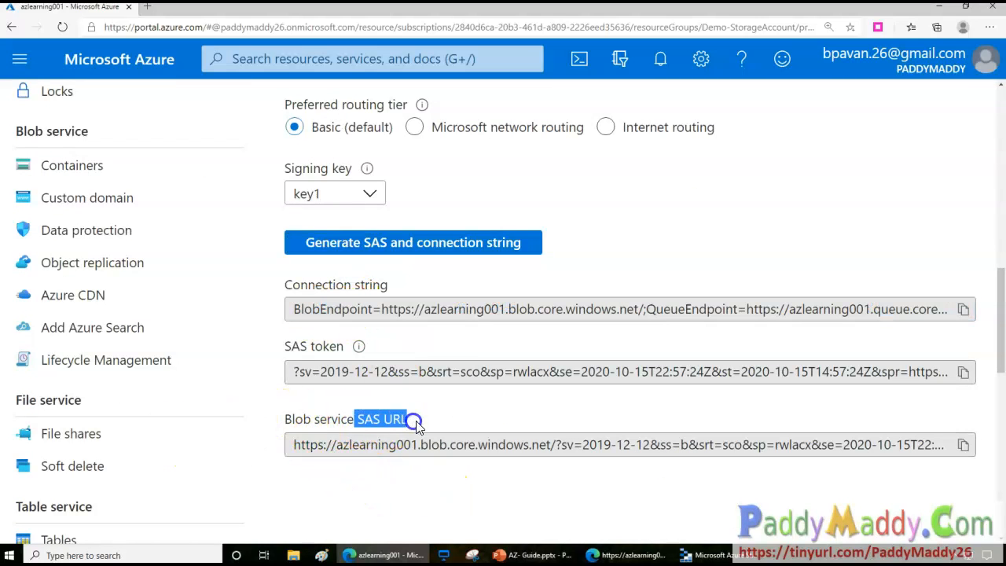
{"action": "left_click", "coordinate": [963, 444]}
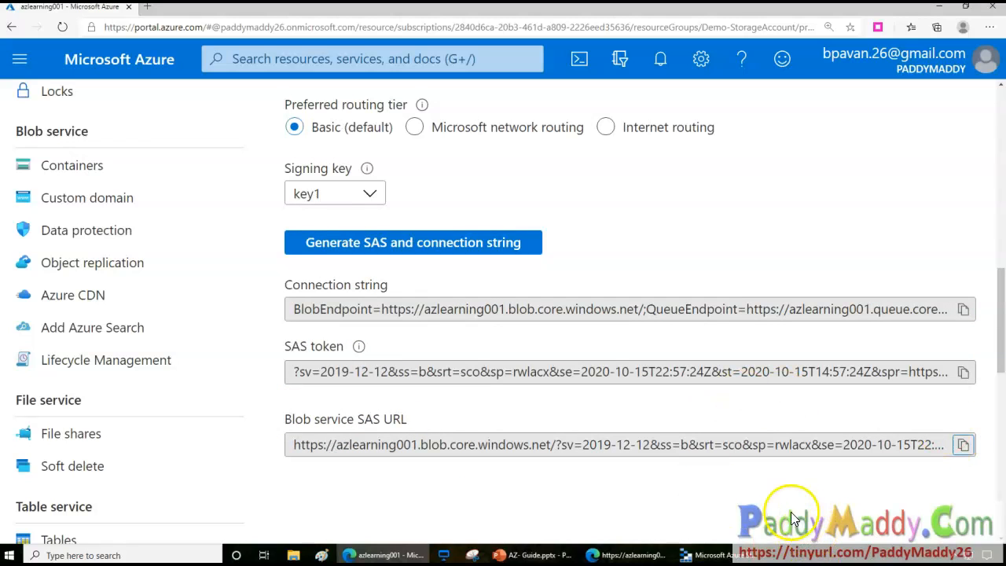
Step: Switch to Microsoft Azure Storage Explorer and resize its window so the portal stays partly visible behind it
{"action": "left_click", "coordinate": [729, 555]}
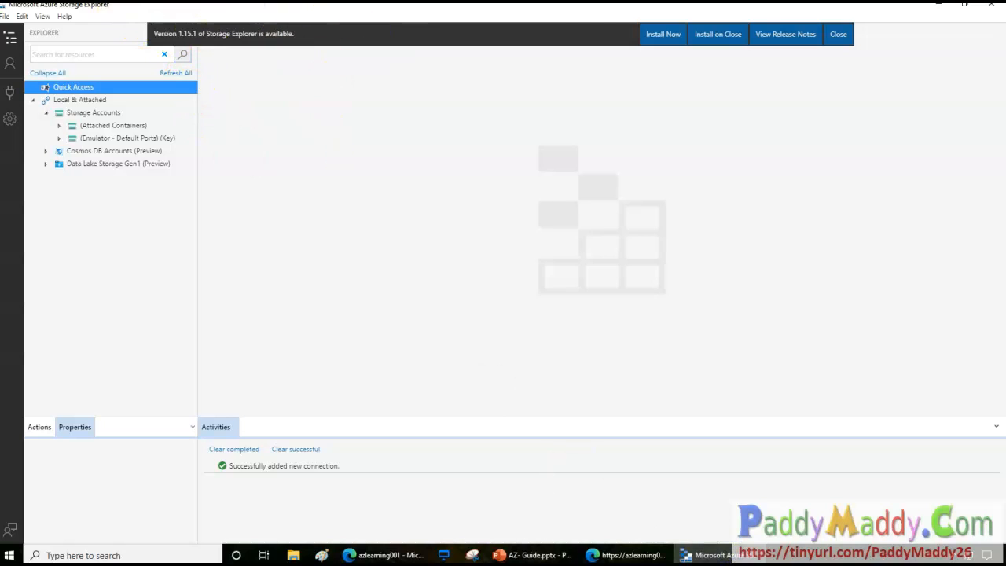
{"action": "left_click_drag", "start_coordinate": [582, 12], "coordinate": [391, 71]}
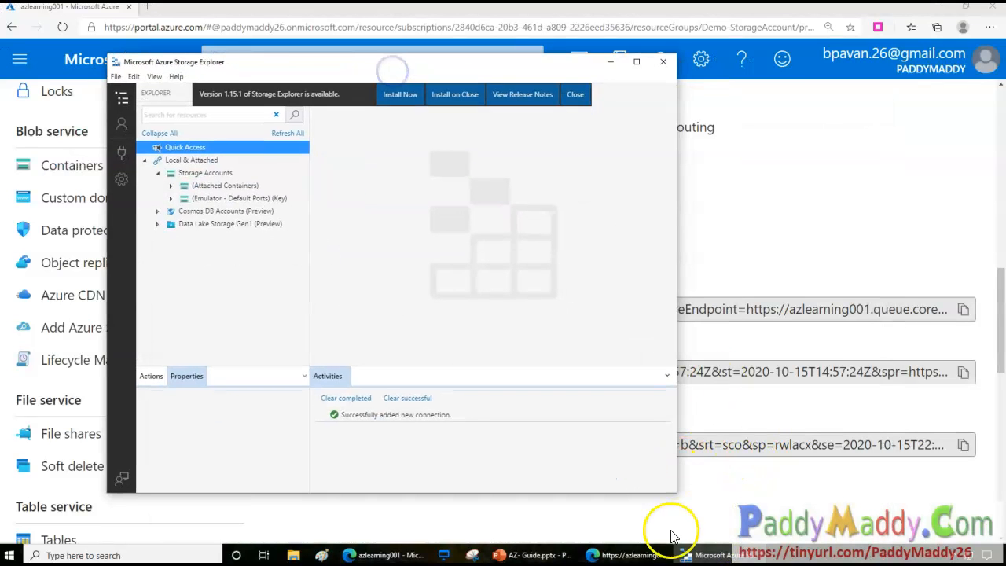
{"action": "left_click_drag", "start_coordinate": [674, 494], "coordinate": [936, 518]}
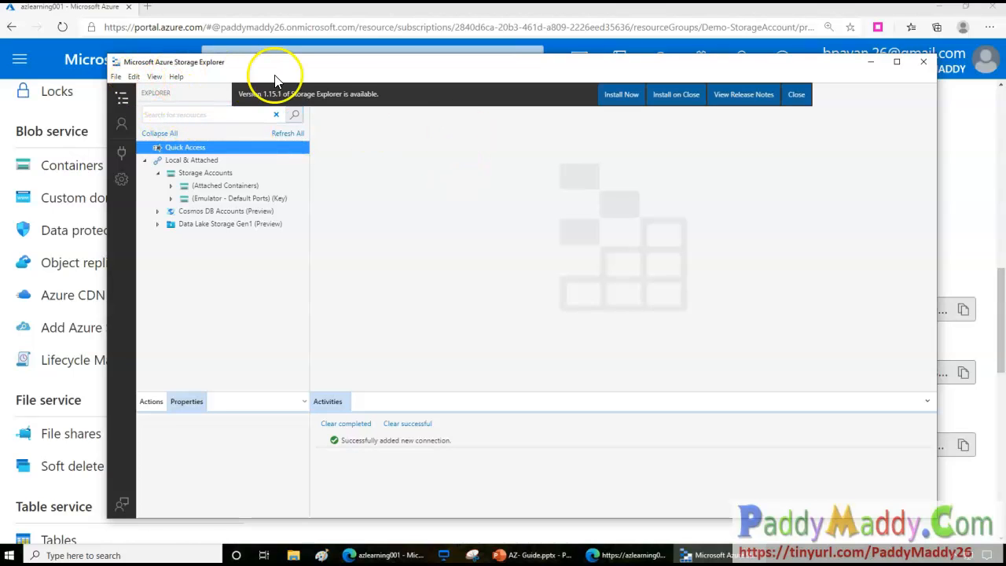
Step: Return to the Azure portal, open the azlearning001 overview and display its Open in Explorer options for Azure Storage Explorer
{"action": "left_click_drag", "start_coordinate": [314, 67], "coordinate": [553, 127]}
{"action": "scroll", "coordinate": [130, 319], "scroll_direction": "up", "scroll_amount": 8}
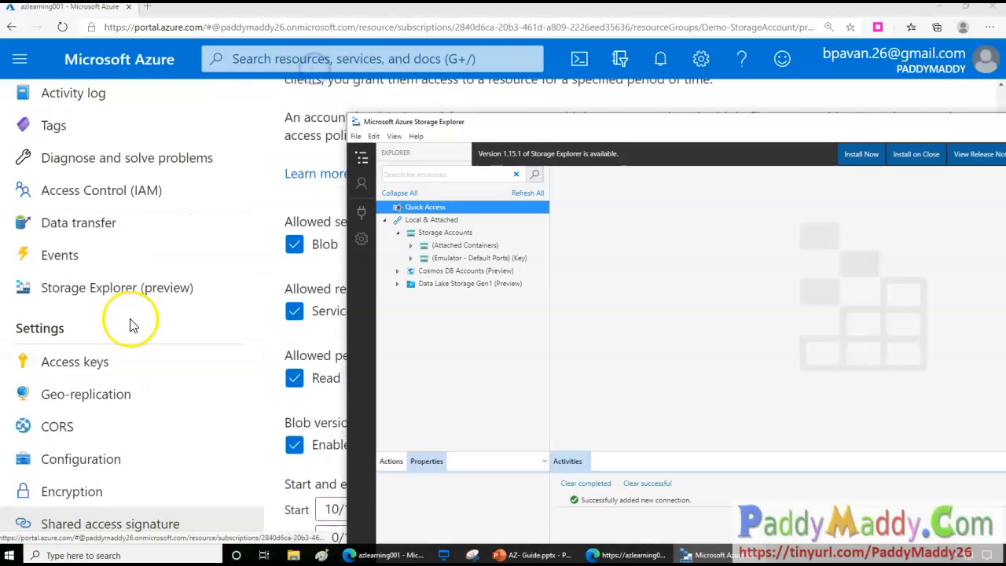
{"action": "scroll", "coordinate": [130, 325], "scroll_direction": "up", "scroll_amount": 1}
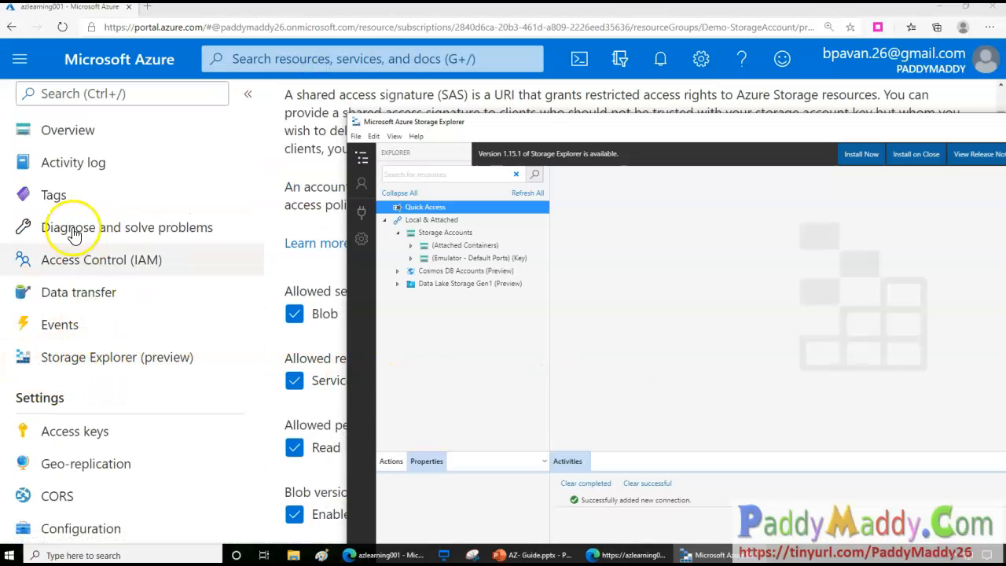
{"action": "scroll", "coordinate": [106, 365], "scroll_direction": "up", "scroll_amount": 1}
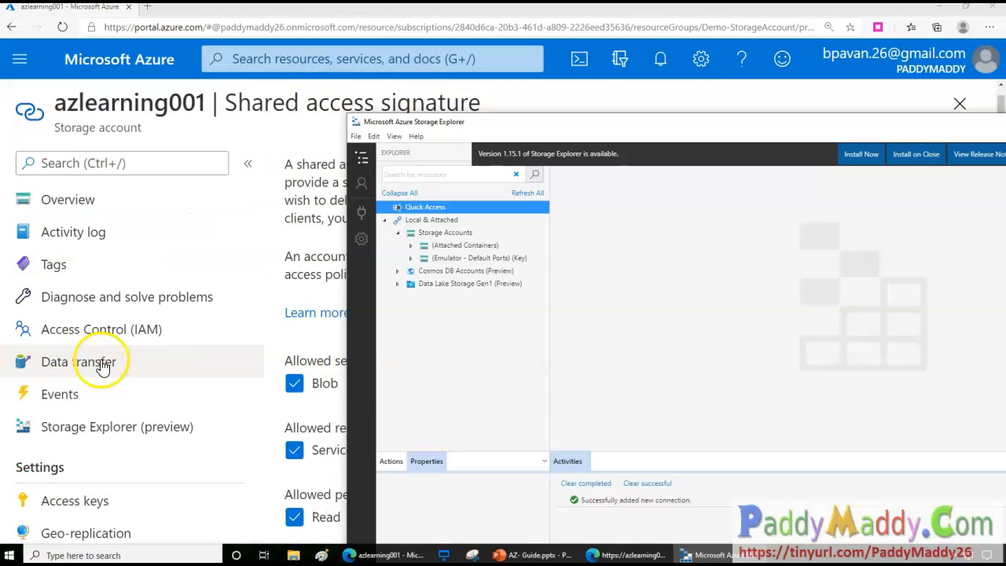
{"action": "scroll", "coordinate": [102, 369], "scroll_direction": "up", "scroll_amount": 1}
{"action": "left_click", "coordinate": [71, 228]}
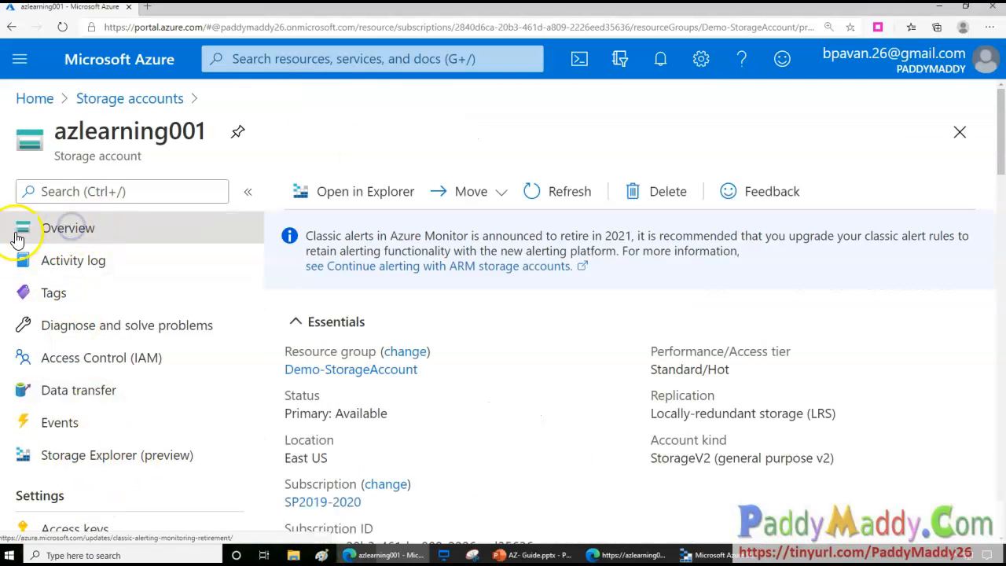
{"action": "left_click", "coordinate": [326, 202]}
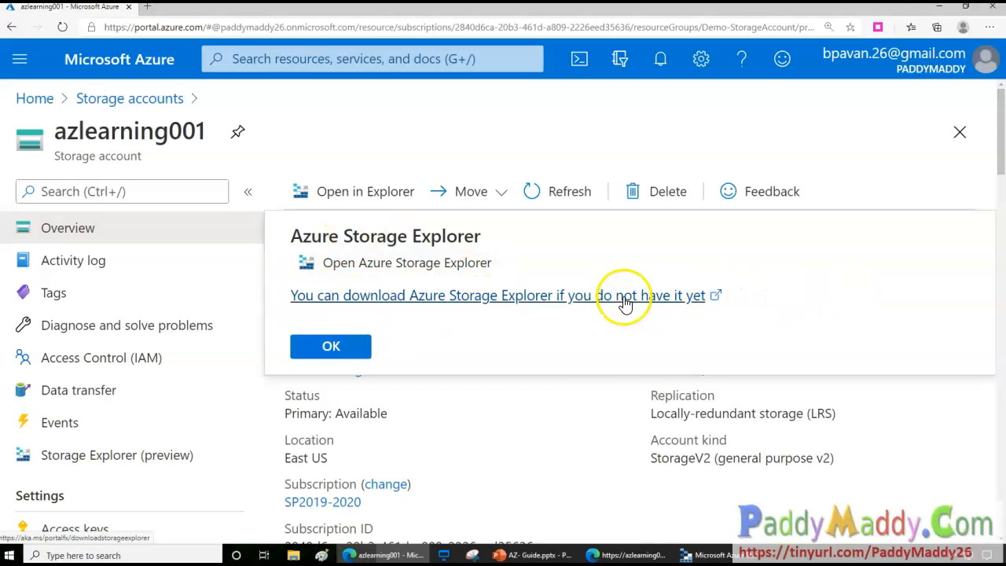
Step: Switch back to Microsoft Azure Storage Explorer and start a new connection using a shared access signature (SAS) URI
{"action": "left_click", "coordinate": [731, 555]}
{"action": "left_click_drag", "start_coordinate": [633, 126], "coordinate": [365, 108]}
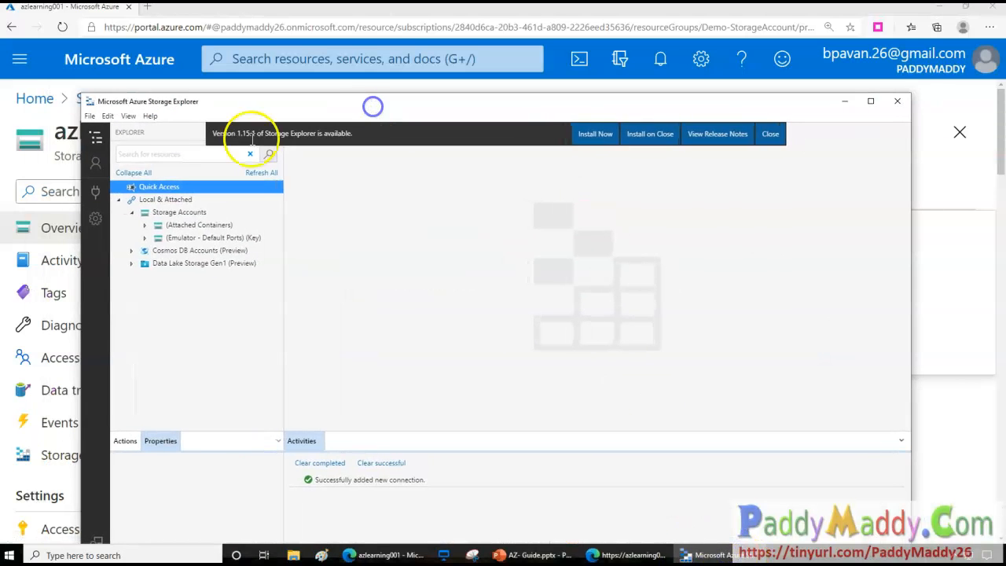
{"action": "left_click", "coordinate": [93, 199]}
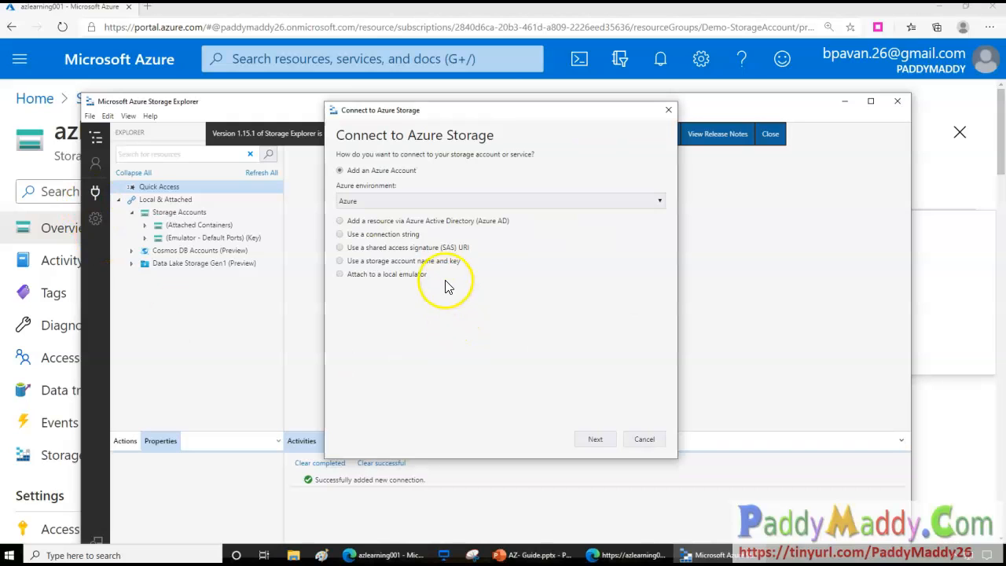
{"action": "left_click", "coordinate": [438, 248]}
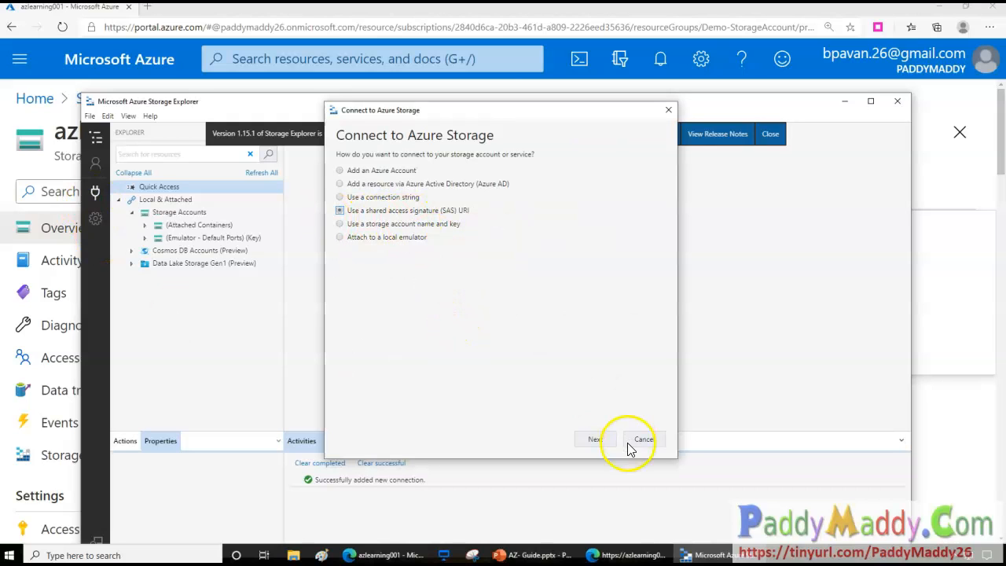
{"action": "left_click", "coordinate": [595, 438]}
Step: Paste the copied Blob service SAS URL as the URI, keep azlearning001 as the display name, and connect to the account
{"action": "left_click", "coordinate": [373, 219]}
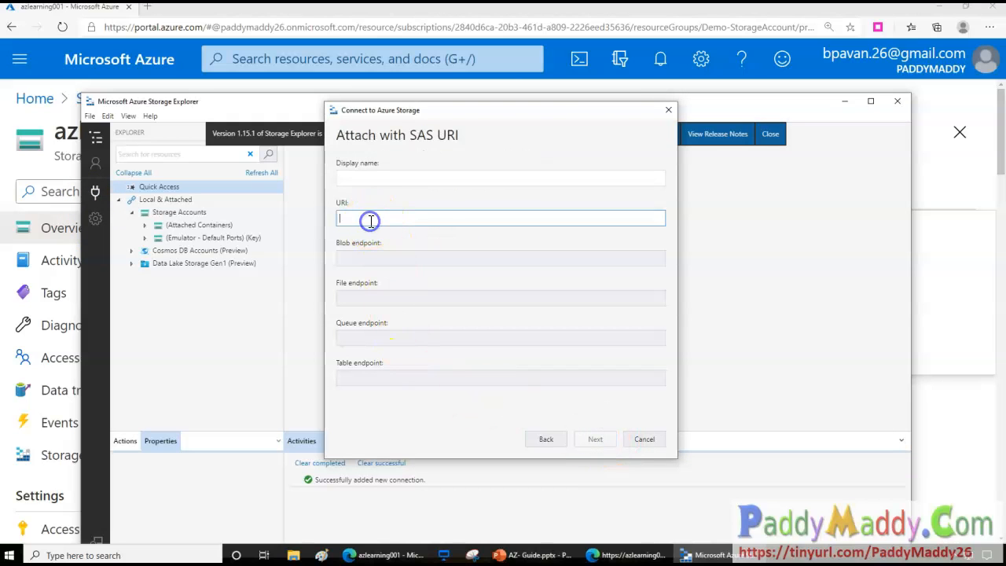
{"action": "key", "text": "ctrl+v"}
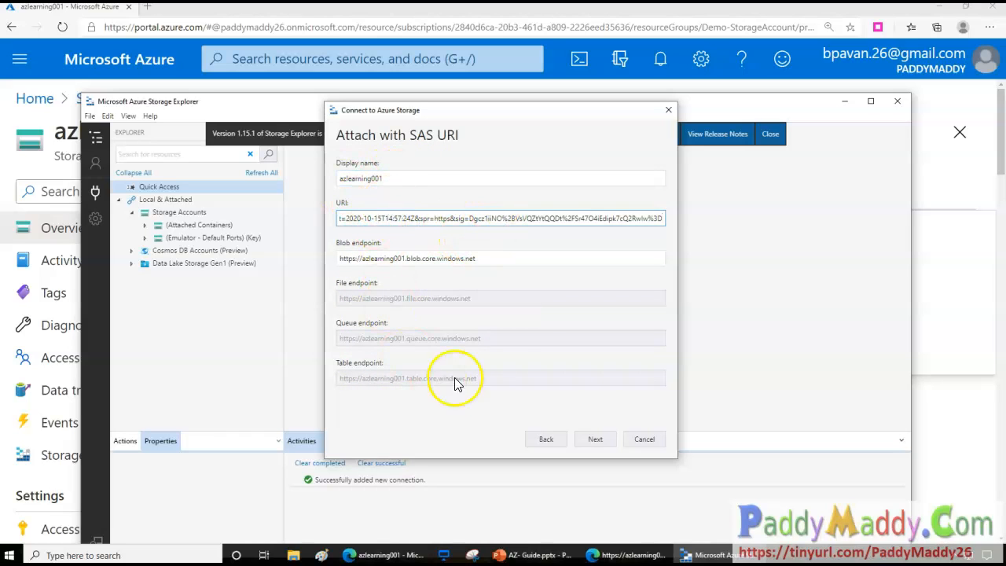
{"action": "left_click", "coordinate": [407, 261]}
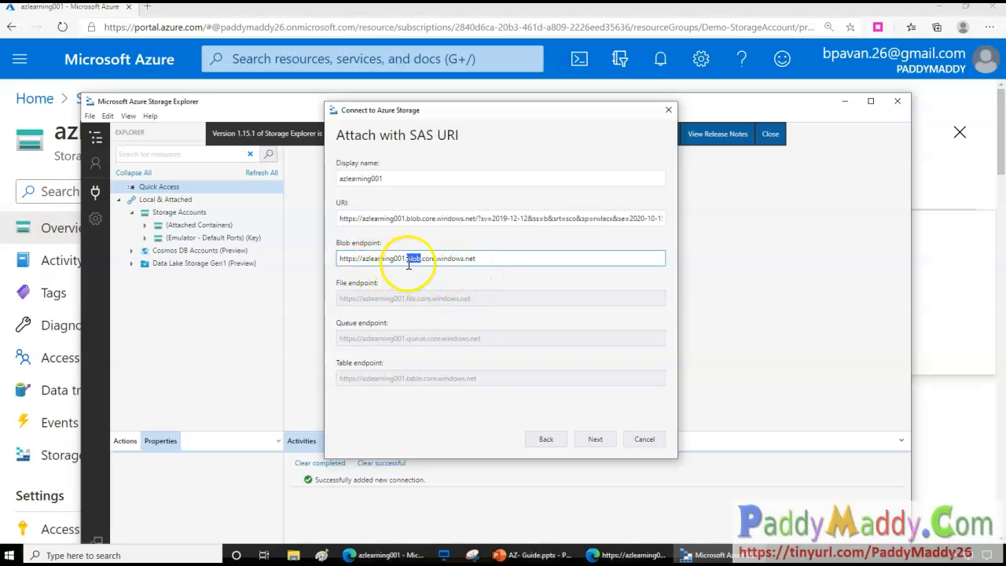
{"action": "left_click", "coordinate": [411, 259]}
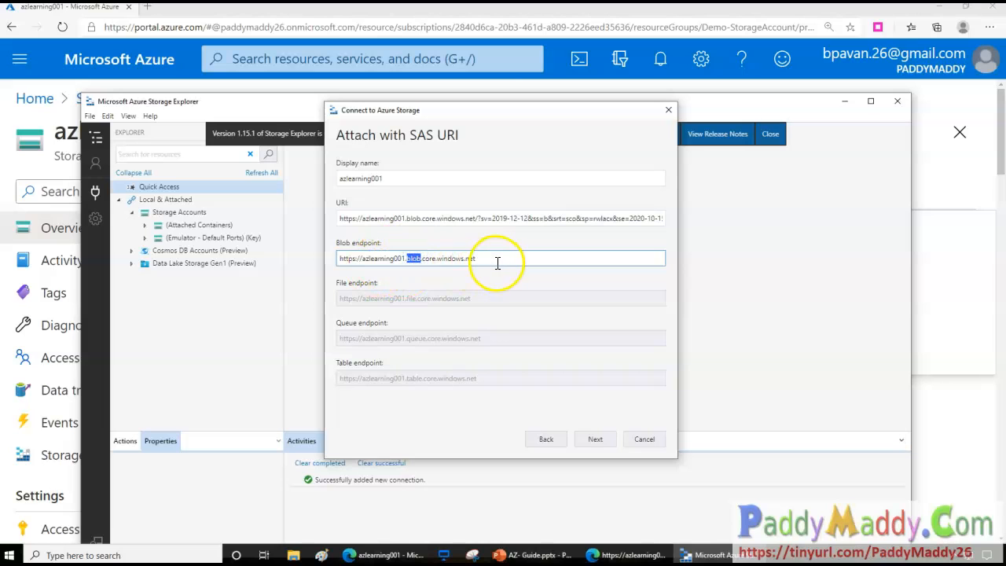
{"action": "left_click", "coordinate": [359, 179]}
{"action": "left_click", "coordinate": [410, 181]}
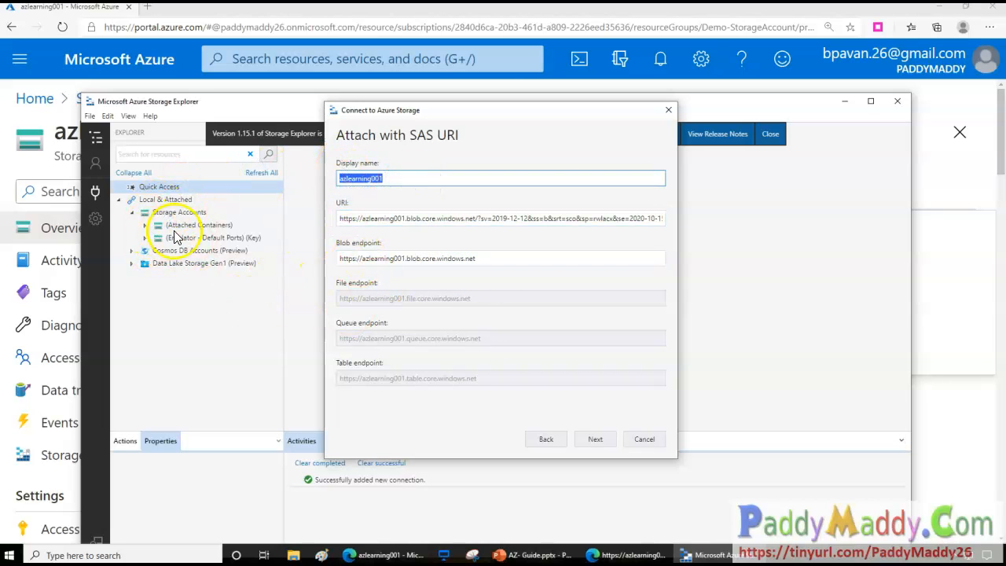
{"action": "left_click", "coordinate": [597, 438]}
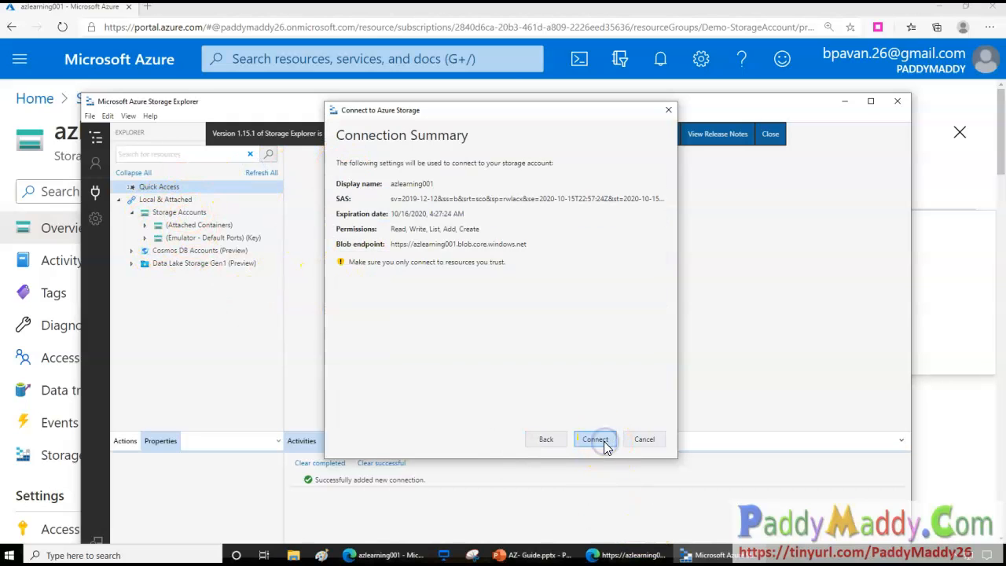
{"action": "left_click", "coordinate": [596, 441]}
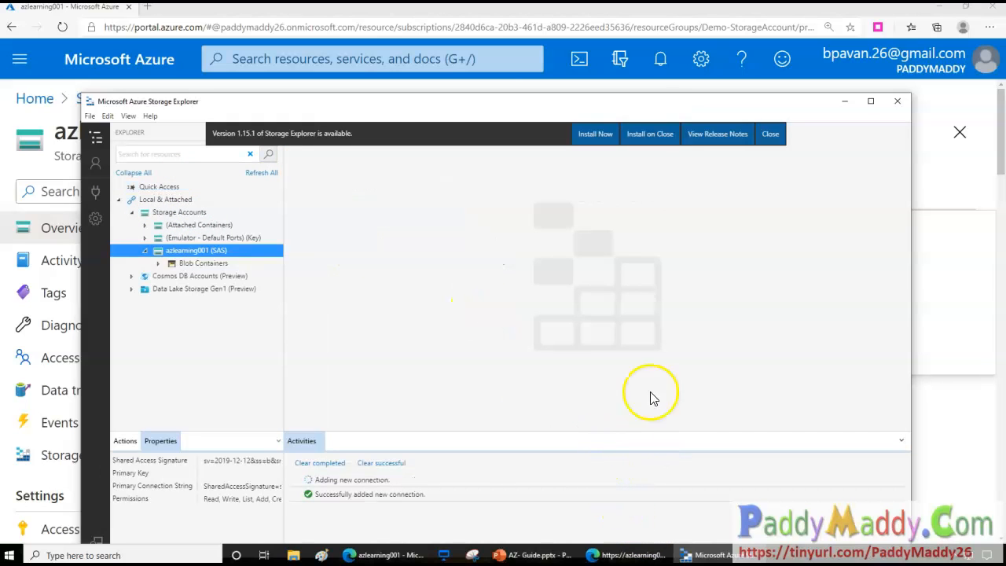
Step: Expand the blob containers of azlearning001 (SAS) and open the vhd-demo container
{"action": "left_click", "coordinate": [196, 263]}
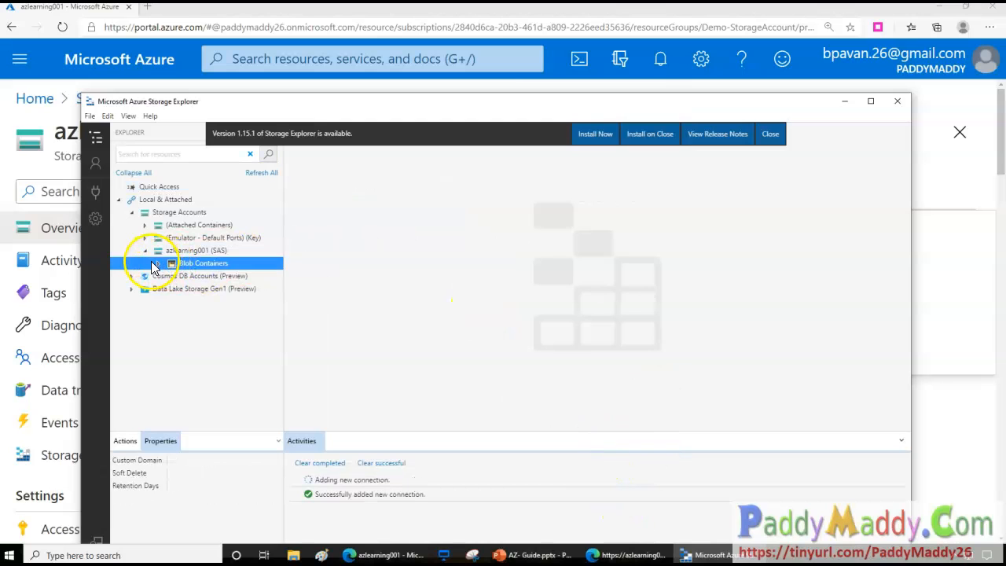
{"action": "left_click", "coordinate": [157, 263]}
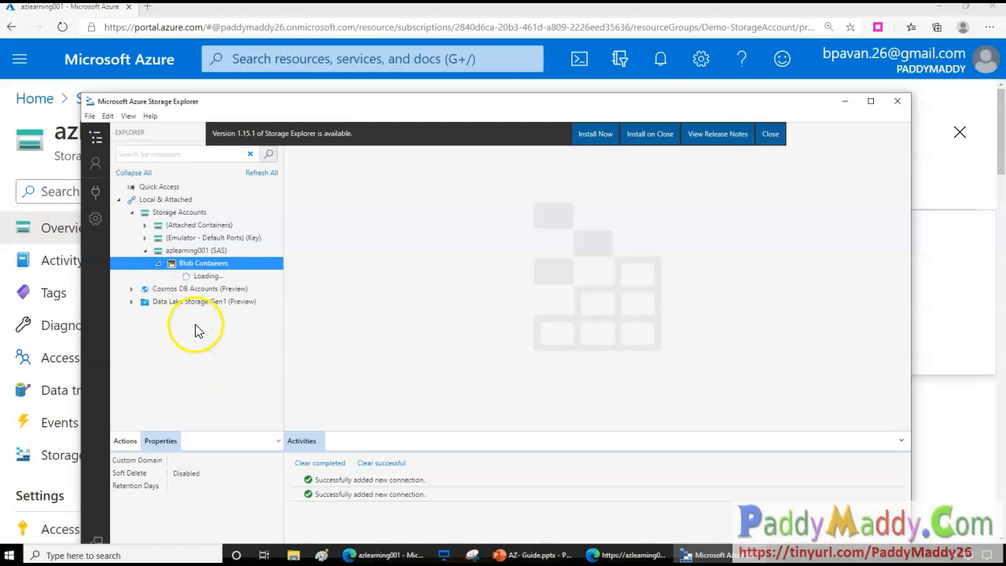
{"action": "left_click_drag", "start_coordinate": [333, 104], "coordinate": [524, 77]}
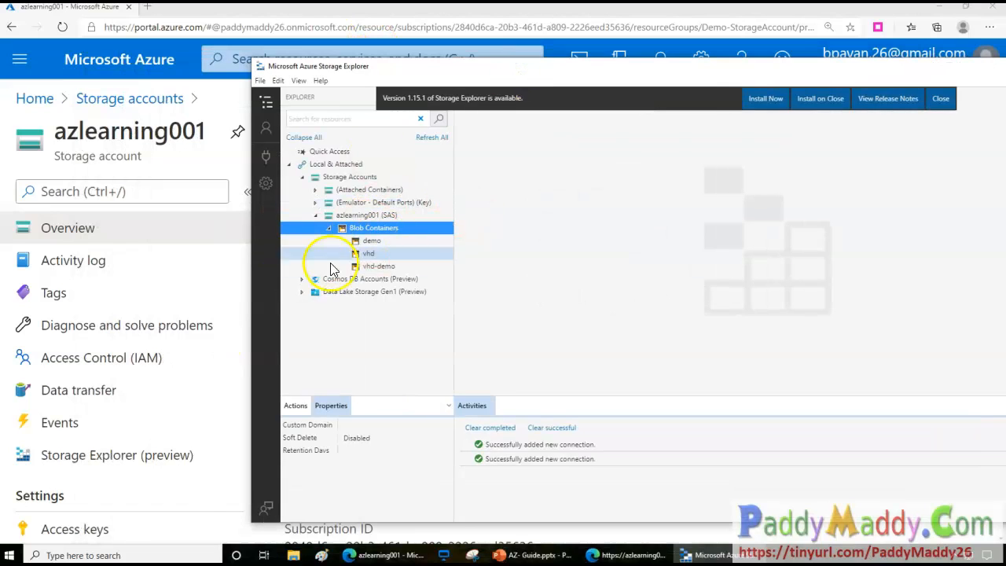
{"action": "left_click", "coordinate": [386, 270]}
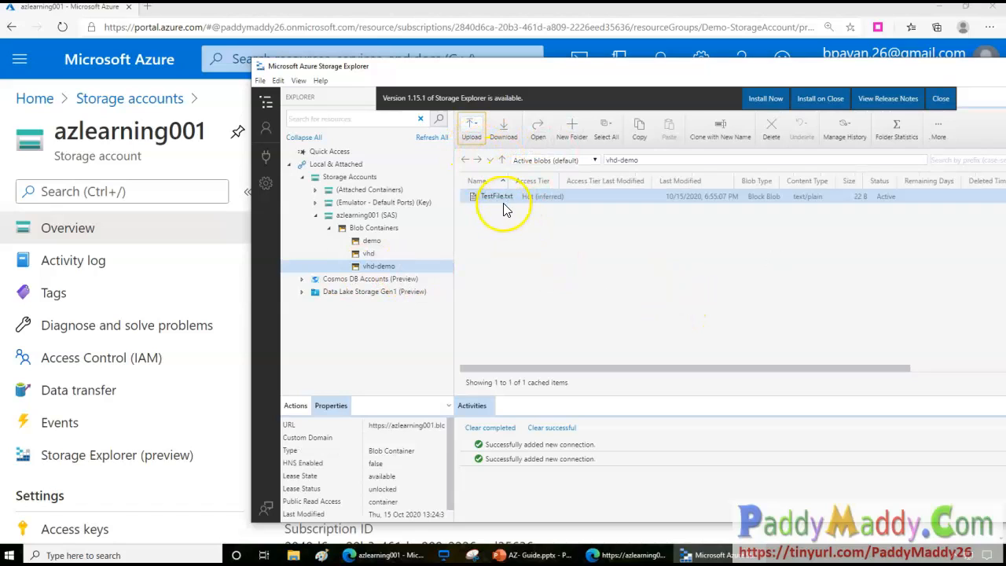
Step: Upload the Default.rdp file from the Documents folder to the vhd-demo container and check its transfer entry
{"action": "left_click", "coordinate": [472, 143]}
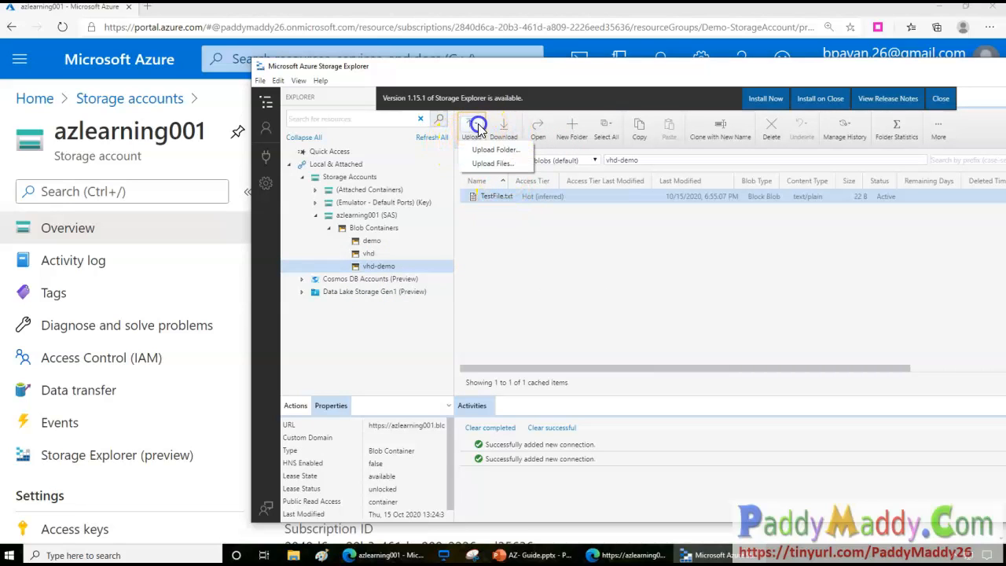
{"action": "left_click", "coordinate": [495, 161]}
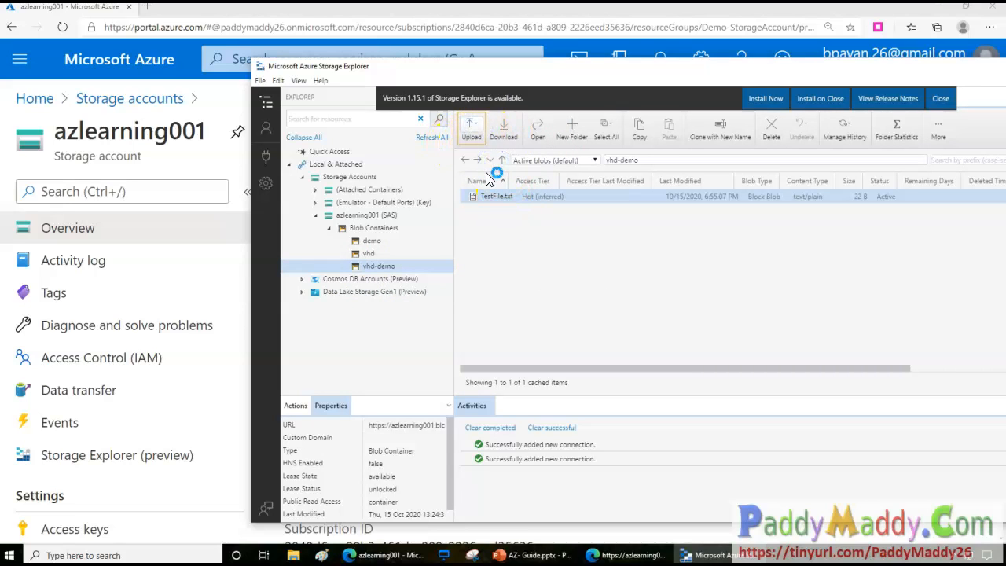
{"action": "left_click", "coordinate": [625, 255]}
{"action": "double_click", "coordinate": [498, 360]}
{"action": "left_click", "coordinate": [566, 380]}
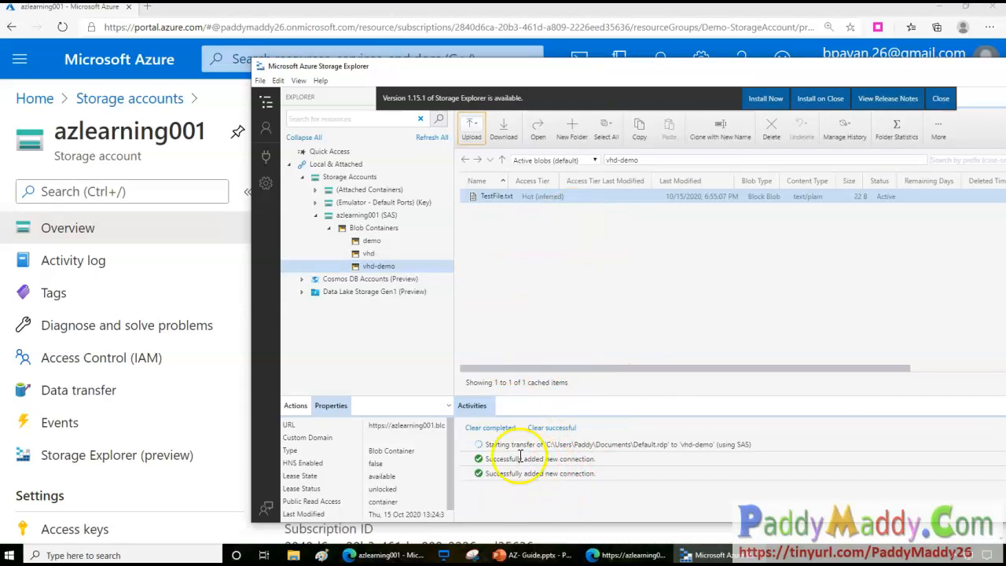
{"action": "left_click_drag", "start_coordinate": [508, 446], "coordinate": [649, 446]}
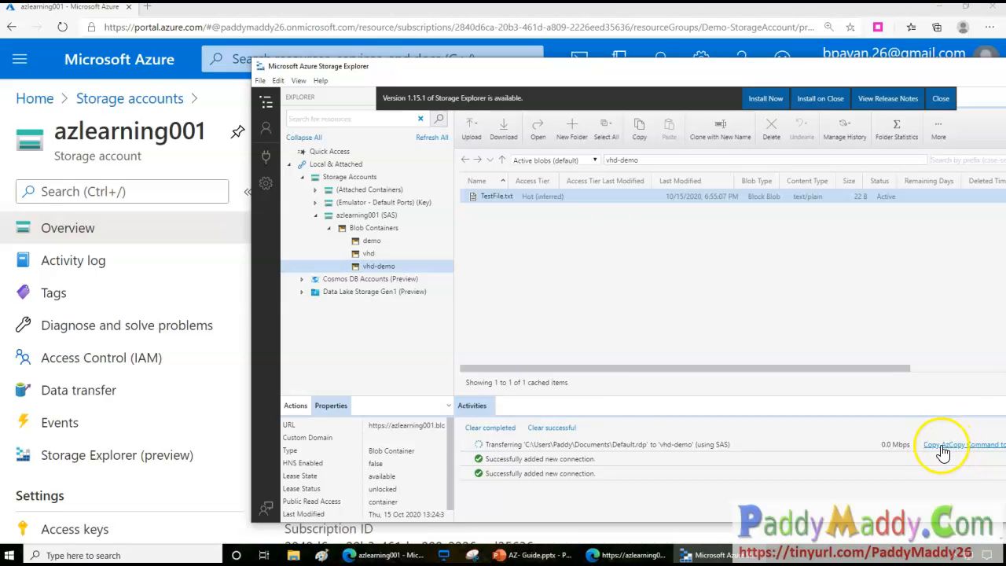
Step: Copy the AzCopy command for the Default.rdp transfer and paste it, including its SAS token, into a new Notepad document
{"action": "left_click_drag", "start_coordinate": [681, 75], "coordinate": [507, 55]}
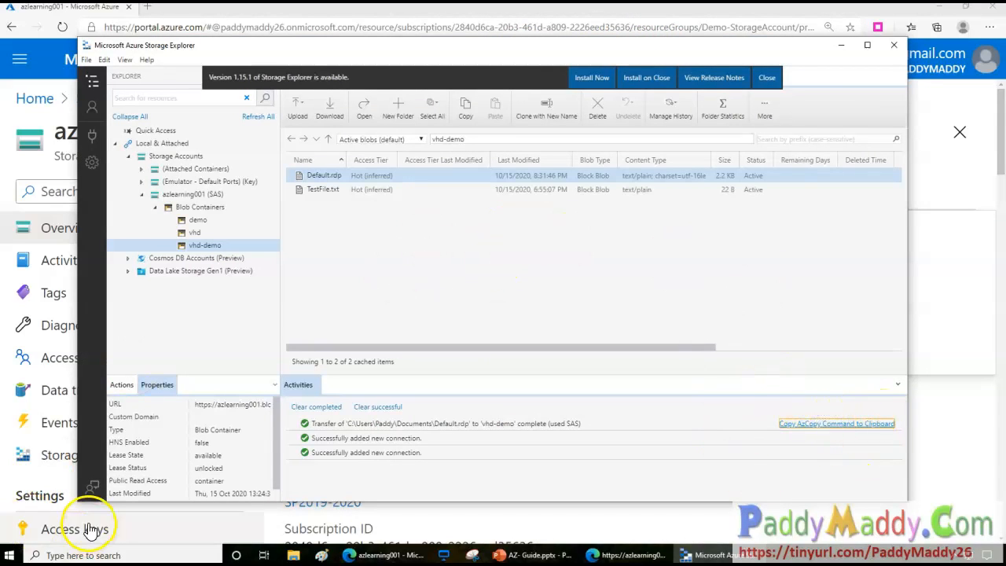
{"action": "left_click", "coordinate": [79, 556]}
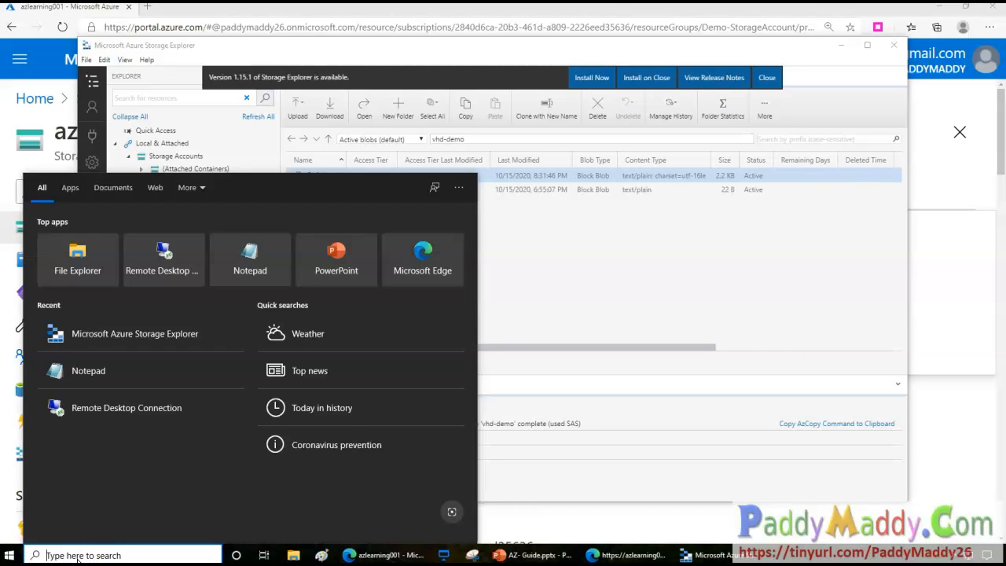
{"action": "key", "text": "Return"}
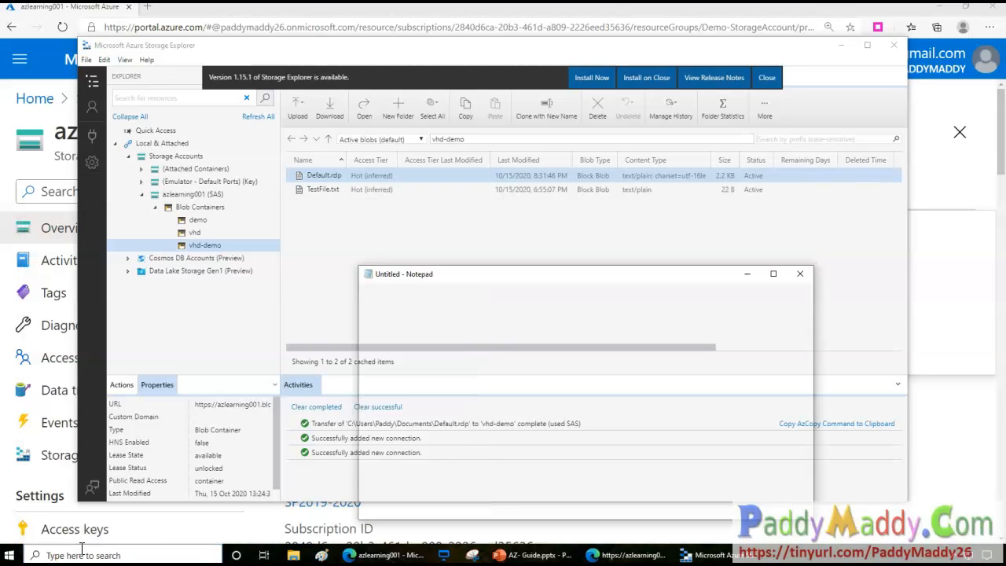
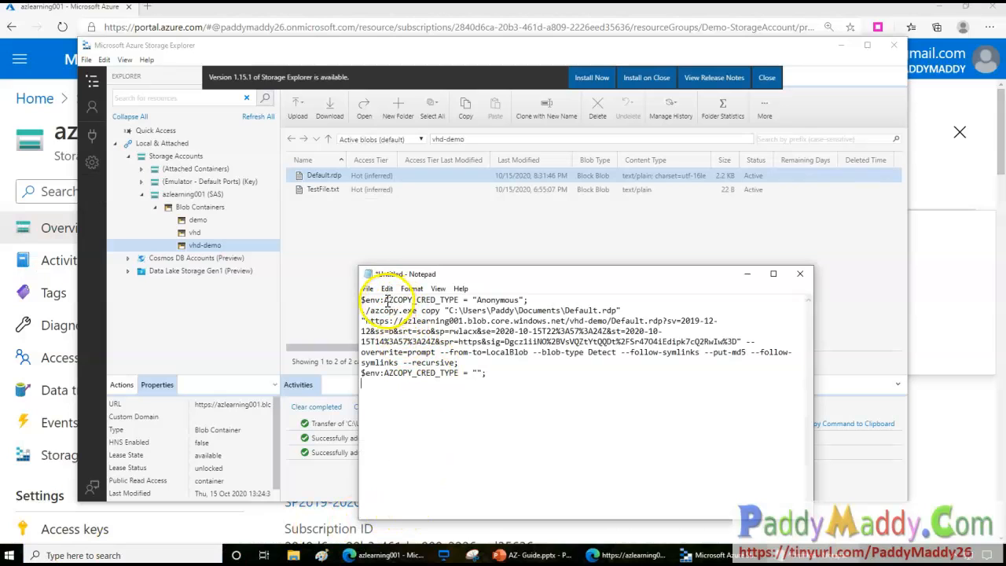
Step: Review the full AzCopy command in Notepad and minimize the window
{"action": "left_click_drag", "start_coordinate": [464, 305], "coordinate": [565, 374]}
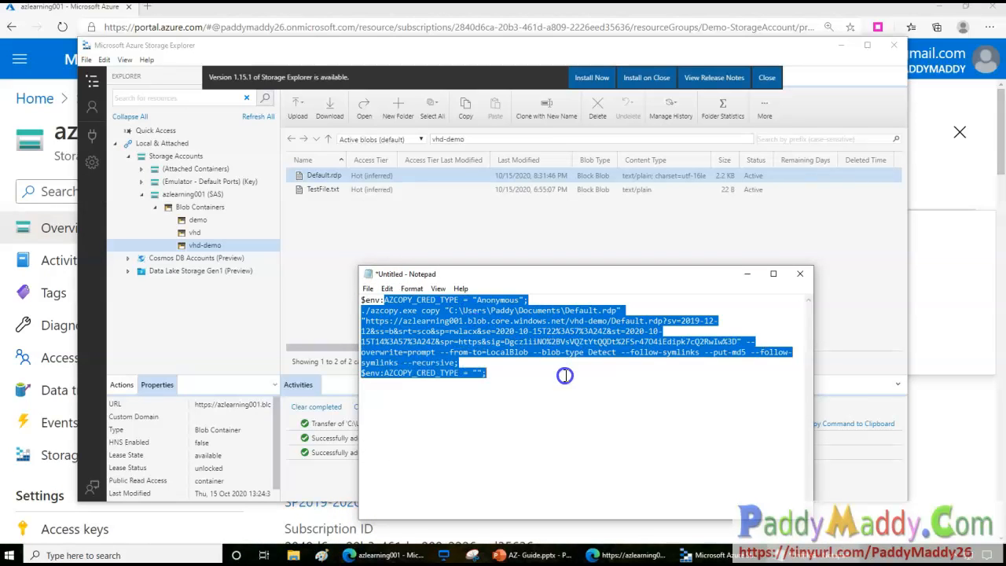
{"action": "left_click", "coordinate": [592, 458]}
{"action": "left_click", "coordinate": [746, 274]}
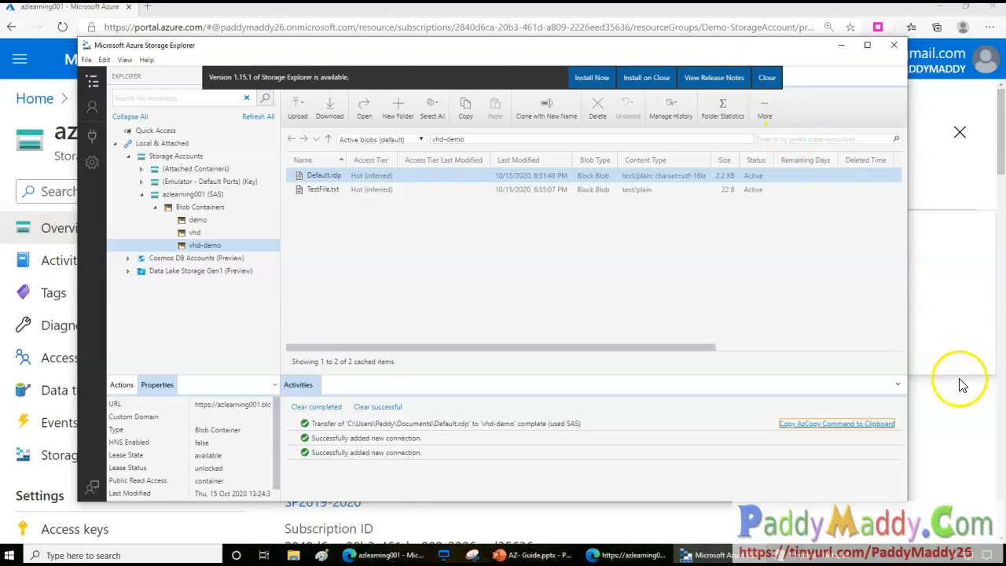
Step: Switch back to the Azure portal and open the Containers list of azlearning001
{"action": "left_click", "coordinate": [935, 465]}
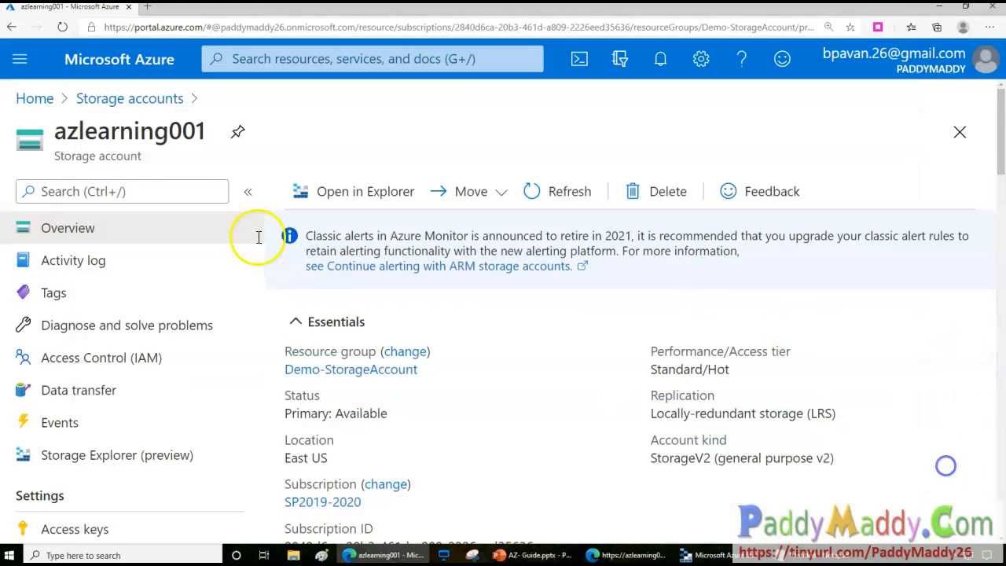
{"action": "scroll", "coordinate": [130, 326], "scroll_direction": "down", "scroll_amount": 4}
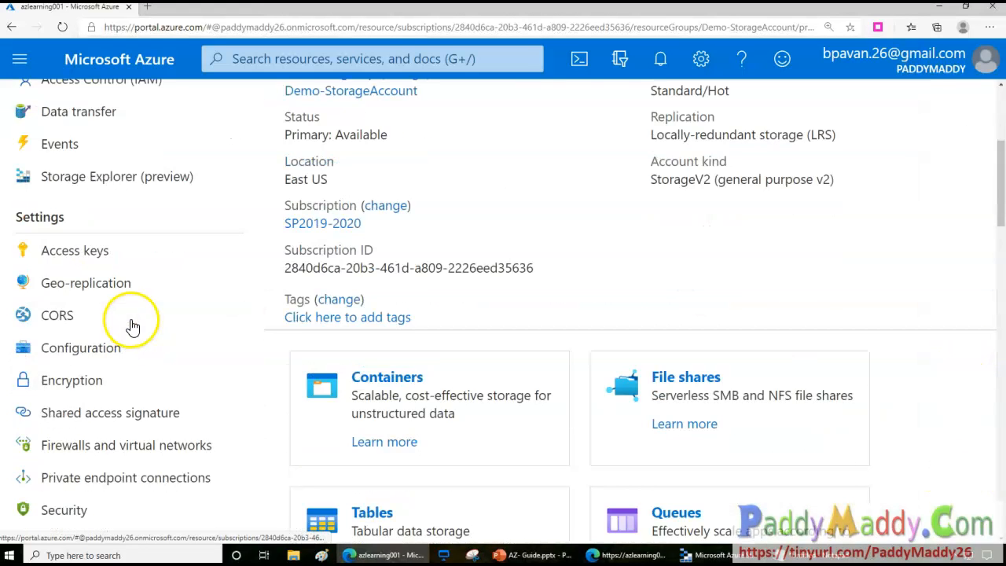
{"action": "scroll", "coordinate": [144, 314], "scroll_direction": "down", "scroll_amount": 5}
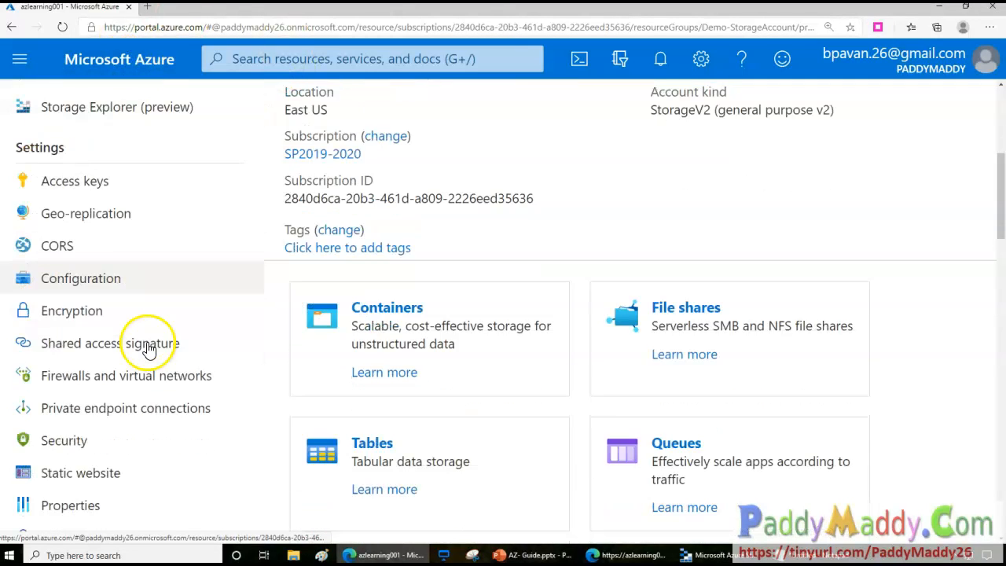
{"action": "scroll", "coordinate": [138, 361], "scroll_direction": "down", "scroll_amount": 6}
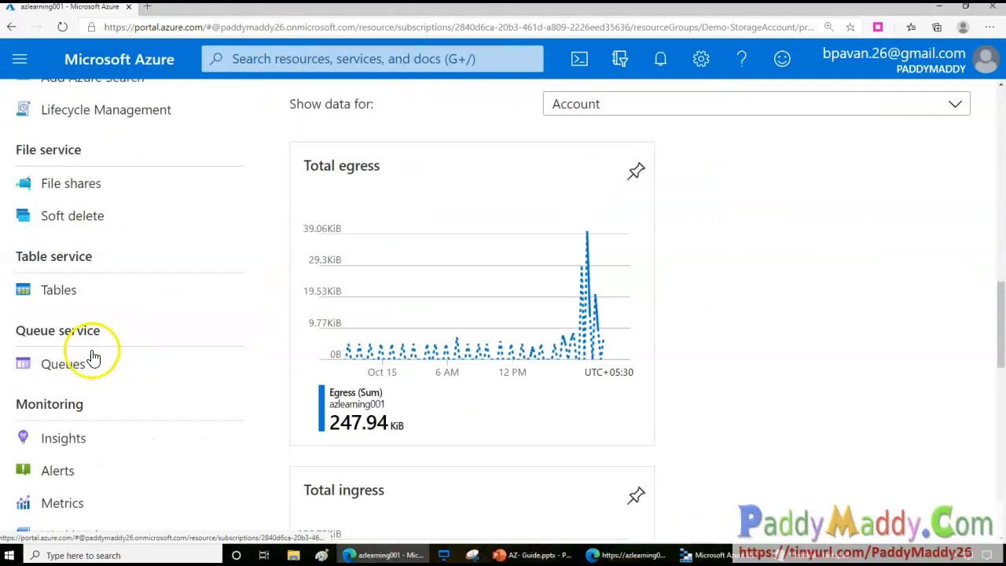
{"action": "scroll", "coordinate": [110, 377], "scroll_direction": "down", "scroll_amount": 5}
{"action": "scroll", "coordinate": [118, 355], "scroll_direction": "up", "scroll_amount": 7}
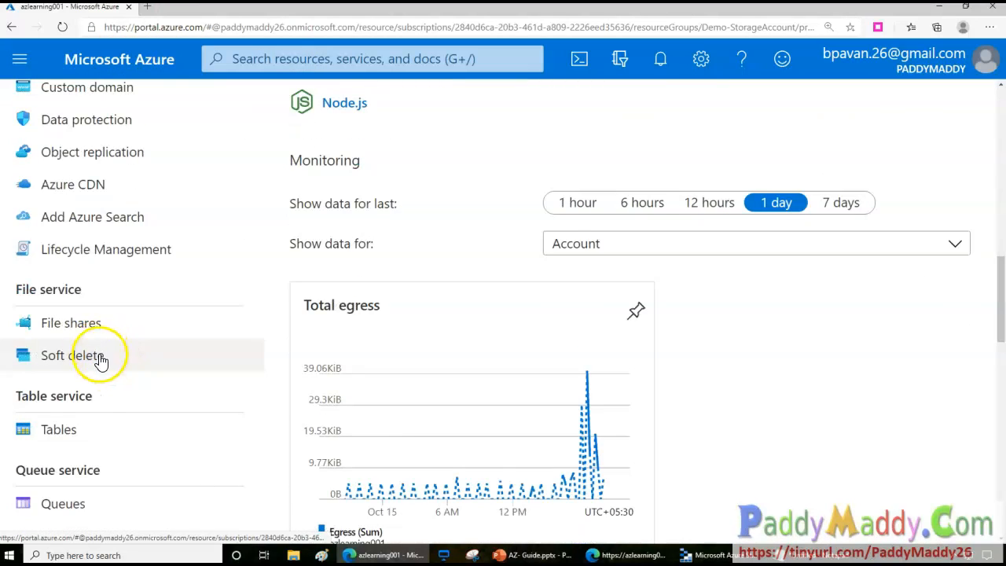
{"action": "scroll", "coordinate": [89, 322], "scroll_direction": "up", "scroll_amount": 2}
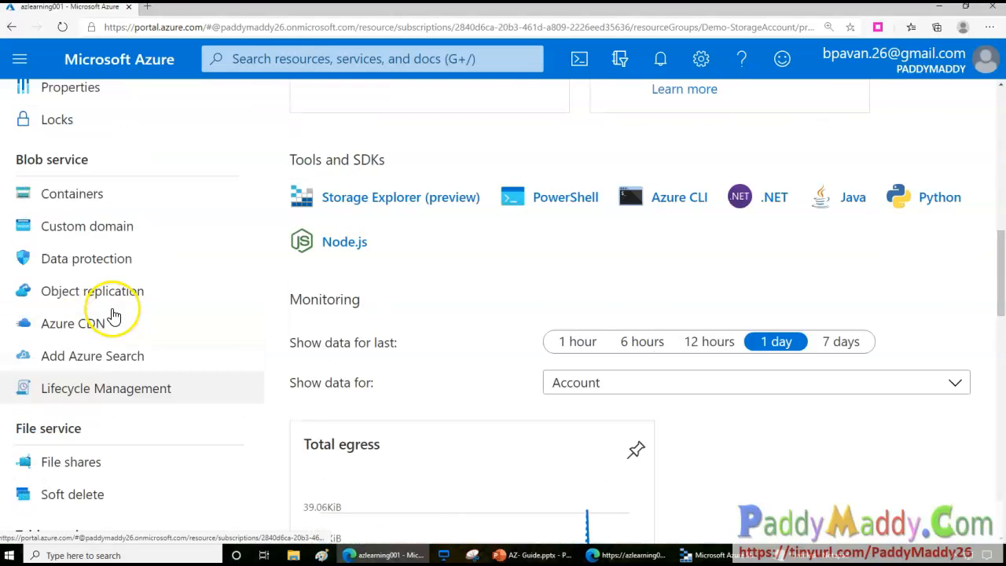
{"action": "left_click", "coordinate": [86, 188]}
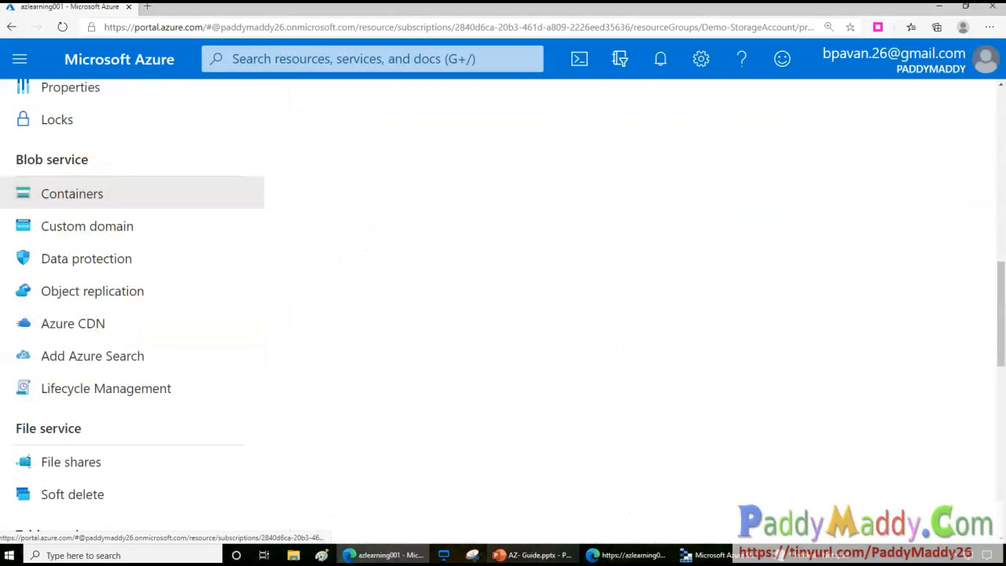
Step: Compare the container name with Microsoft Azure Storage Explorer, and open the vhd-demo container in the Azure portal to examine its blobs
{"action": "left_click", "coordinate": [726, 555]}
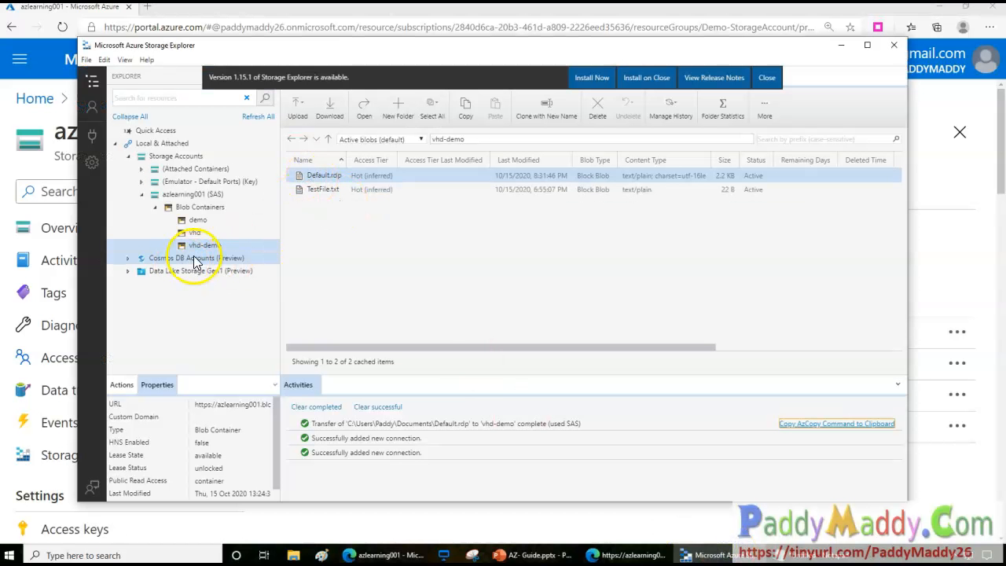
{"action": "left_click", "coordinate": [982, 220]}
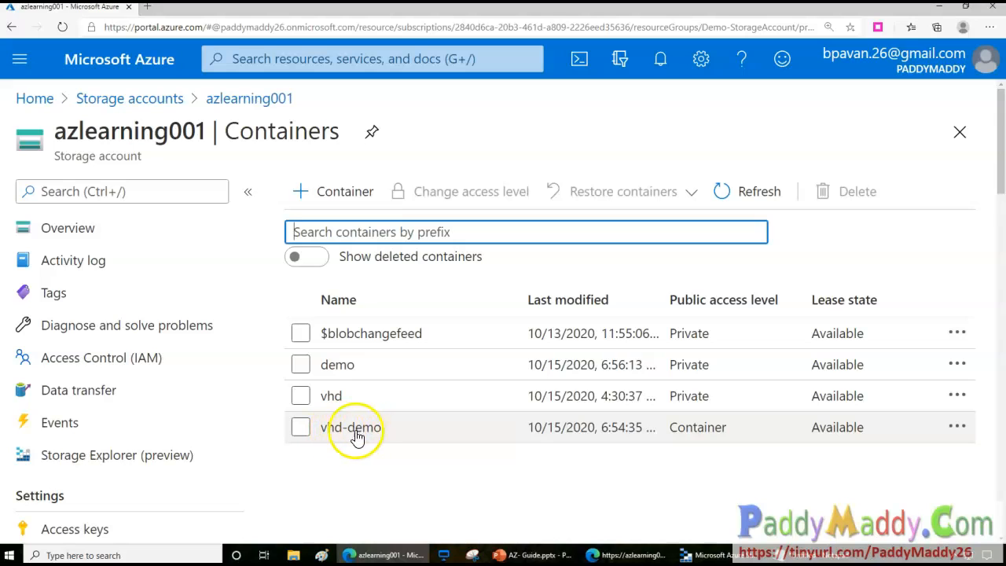
{"action": "left_click", "coordinate": [351, 428]}
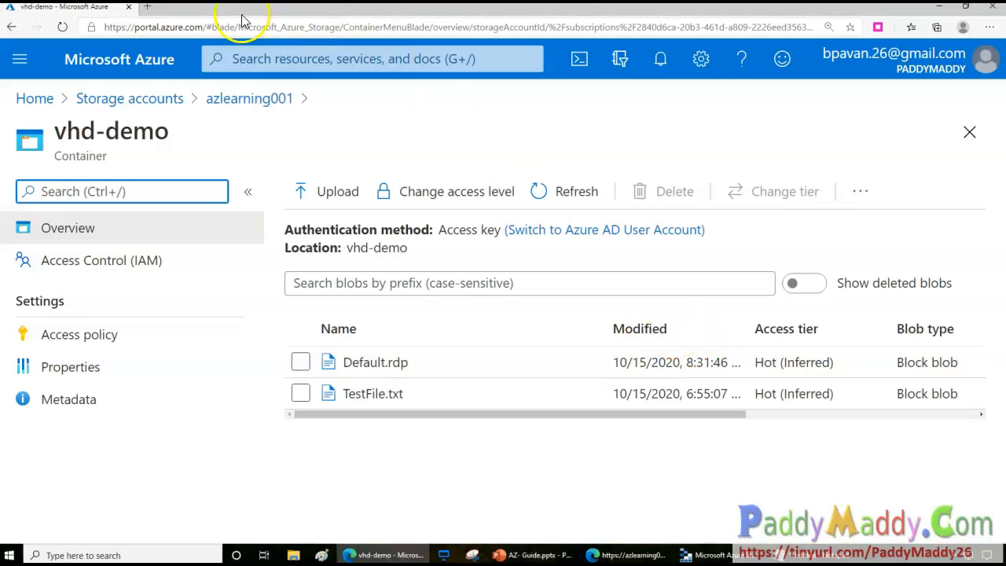
Step: Open the Shared access signature settings of azlearning001 and allow the Service, Container and Object resource types
{"action": "left_click", "coordinate": [148, 102]}
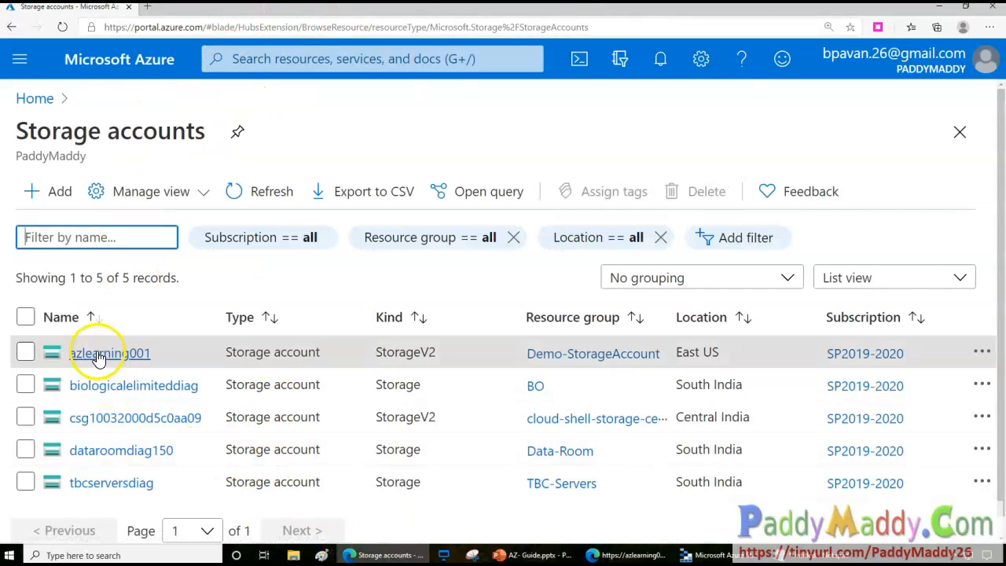
{"action": "left_click", "coordinate": [97, 353]}
{"action": "scroll", "coordinate": [126, 464], "scroll_direction": "down", "scroll_amount": 5}
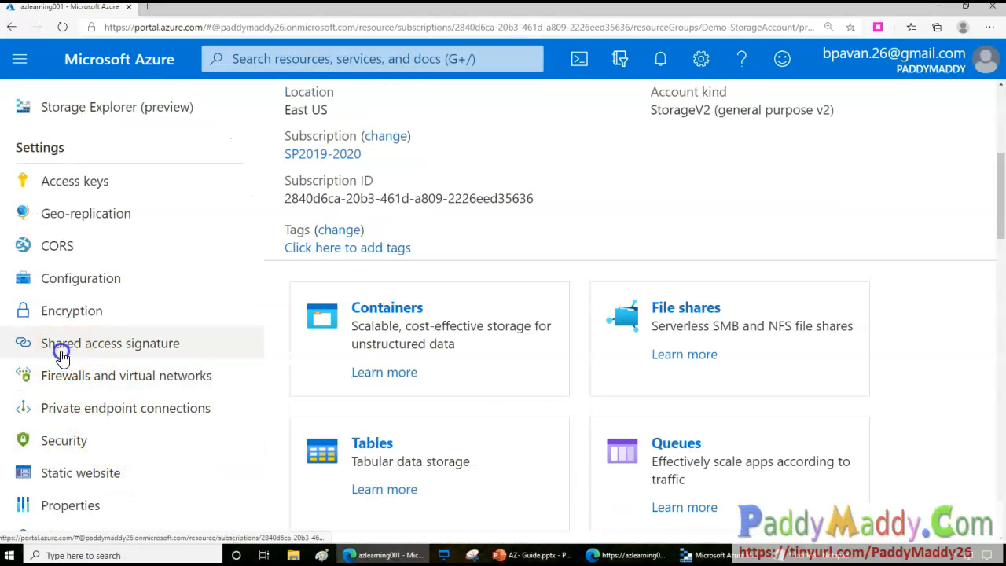
{"action": "left_click", "coordinate": [63, 344]}
{"action": "scroll", "coordinate": [550, 354], "scroll_direction": "down", "scroll_amount": 2}
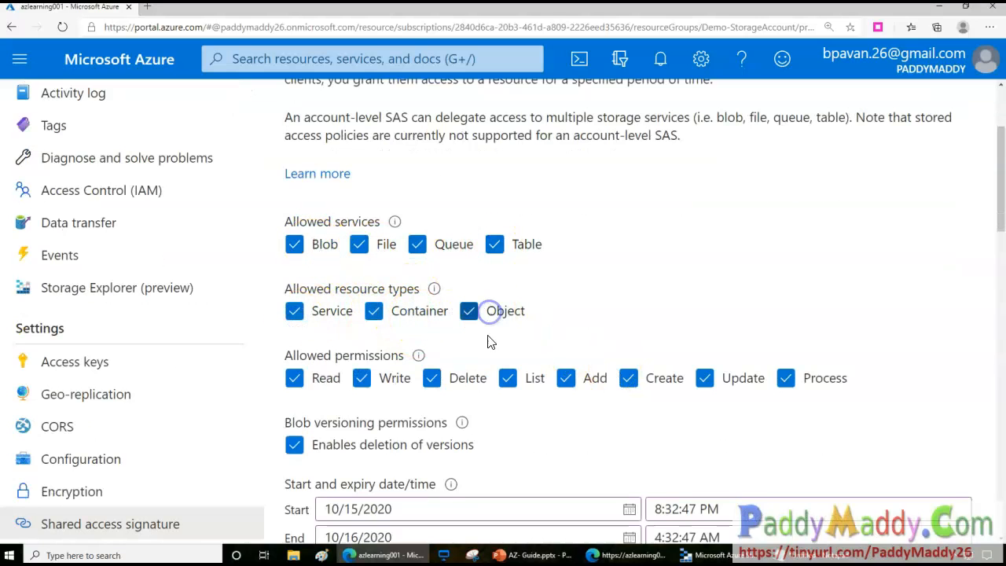
Step: Set the SAS start date to 10/16/2020 and the end date to 10/17/2020, and generate the SAS and connection string
{"action": "scroll", "coordinate": [651, 494], "scroll_direction": "down", "scroll_amount": 3}
{"action": "left_click", "coordinate": [627, 301]}
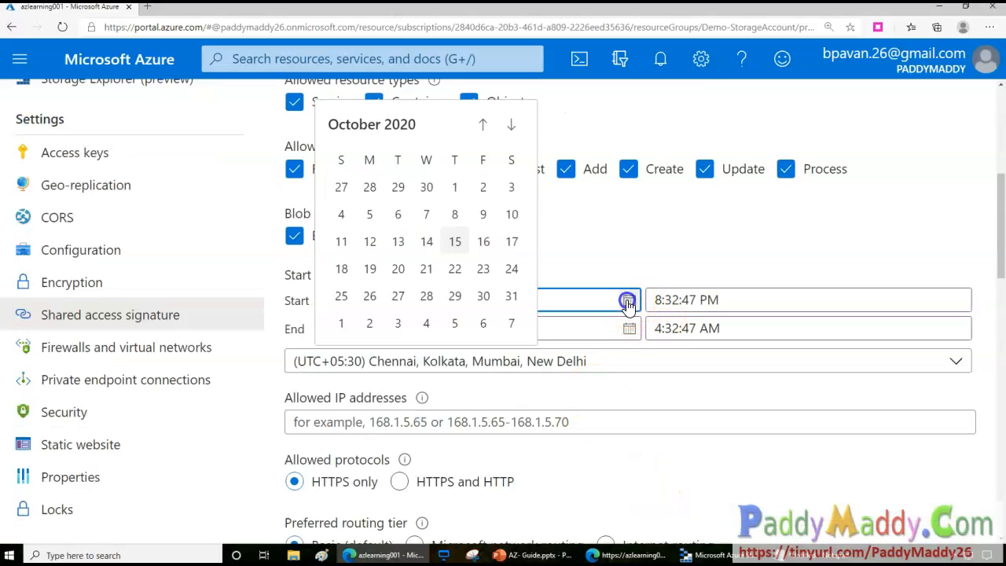
{"action": "left_click", "coordinate": [484, 248]}
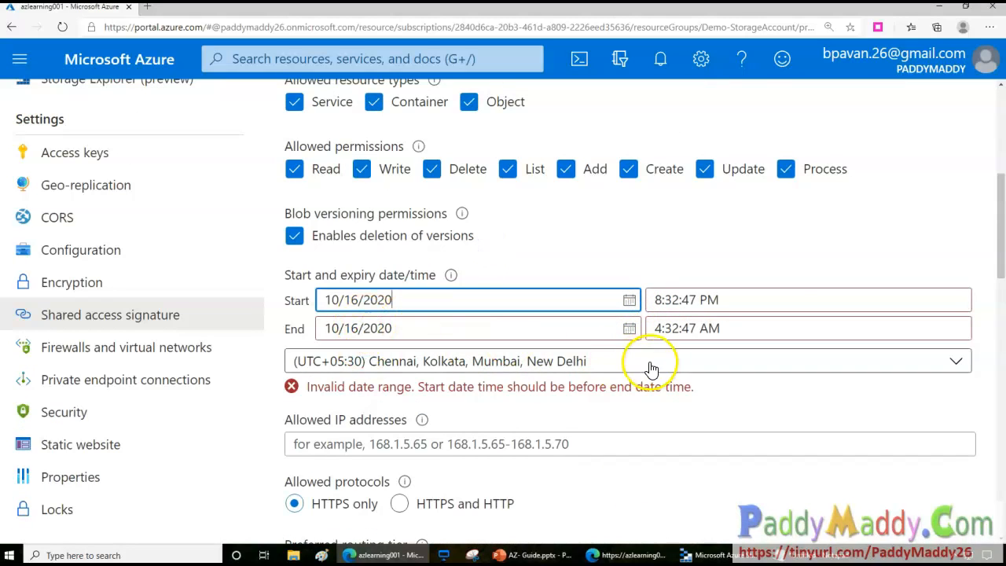
{"action": "left_click", "coordinate": [629, 330]}
{"action": "left_click", "coordinate": [511, 241]}
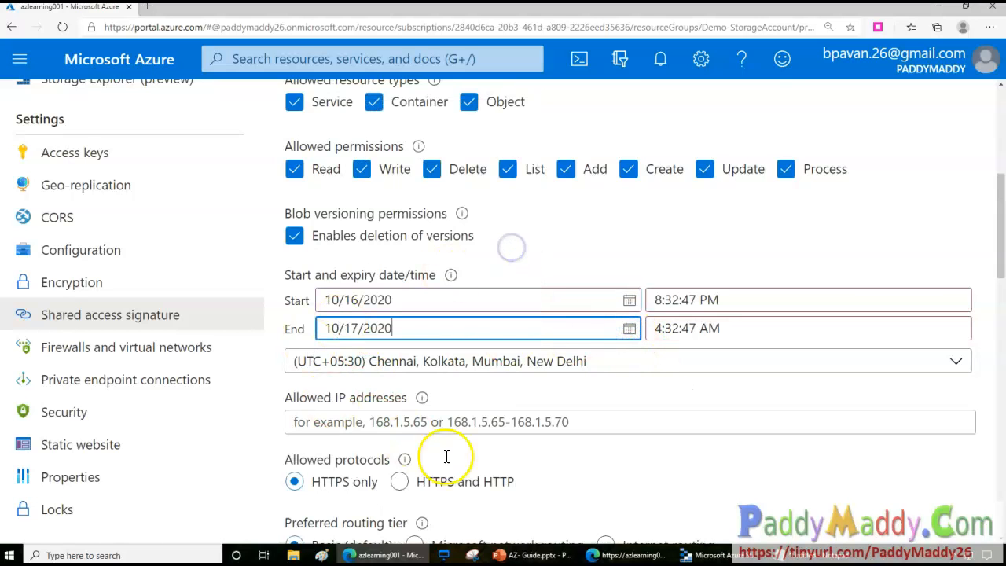
{"action": "scroll", "coordinate": [550, 491], "scroll_direction": "down", "scroll_amount": 5}
{"action": "left_click", "coordinate": [437, 314]}
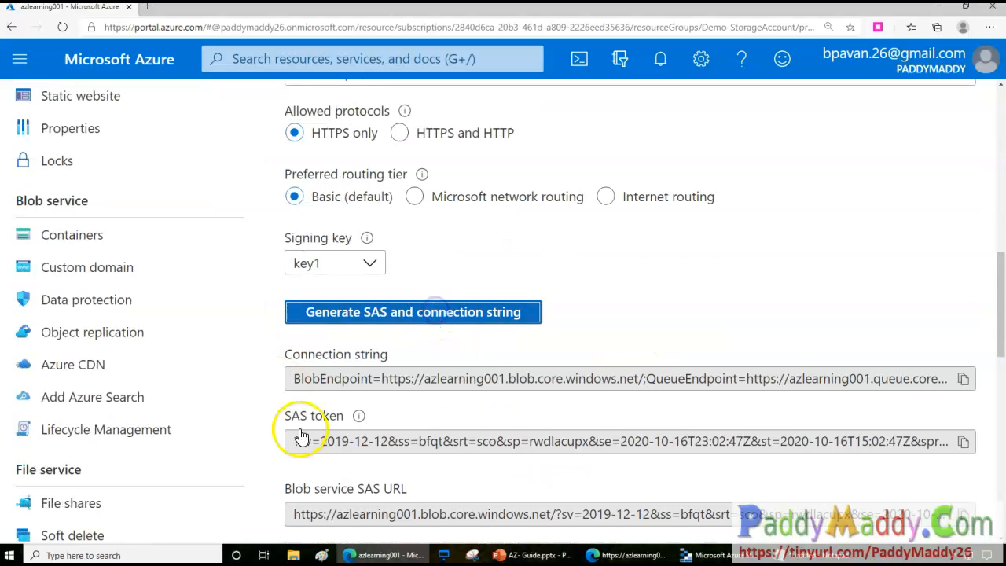
Step: Examine the generated service SAS URLs, highlighting the endpoint part of the Table and File service URLs
{"action": "scroll", "coordinate": [516, 427], "scroll_direction": "down", "scroll_amount": 4}
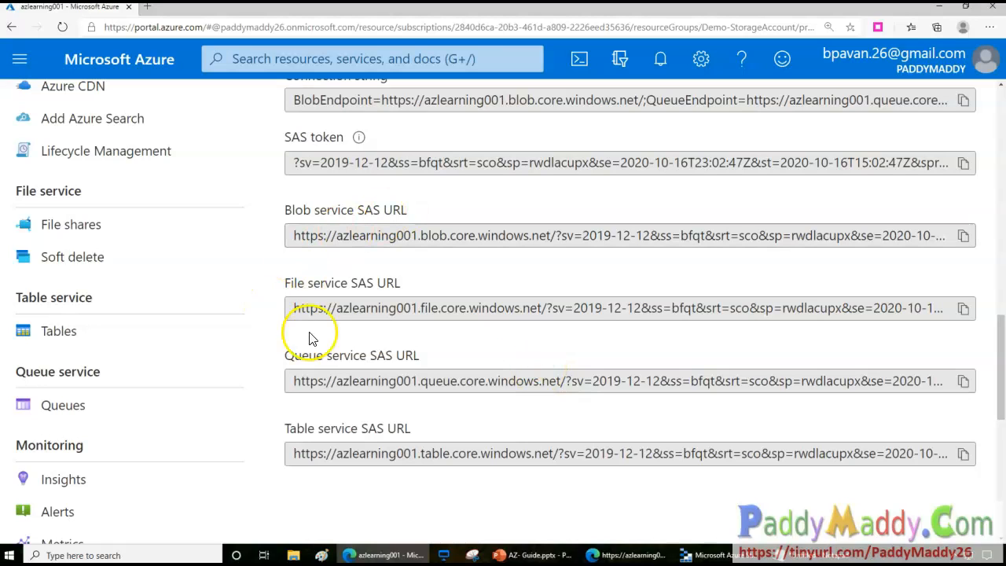
{"action": "left_click_drag", "start_coordinate": [292, 453], "coordinate": [368, 456]}
{"action": "left_click_drag", "start_coordinate": [300, 308], "coordinate": [432, 308]}
Step: Copy the SAS token and the connection string, and look through the full text of each
{"action": "scroll", "coordinate": [650, 308], "scroll_direction": "up", "scroll_amount": 1}
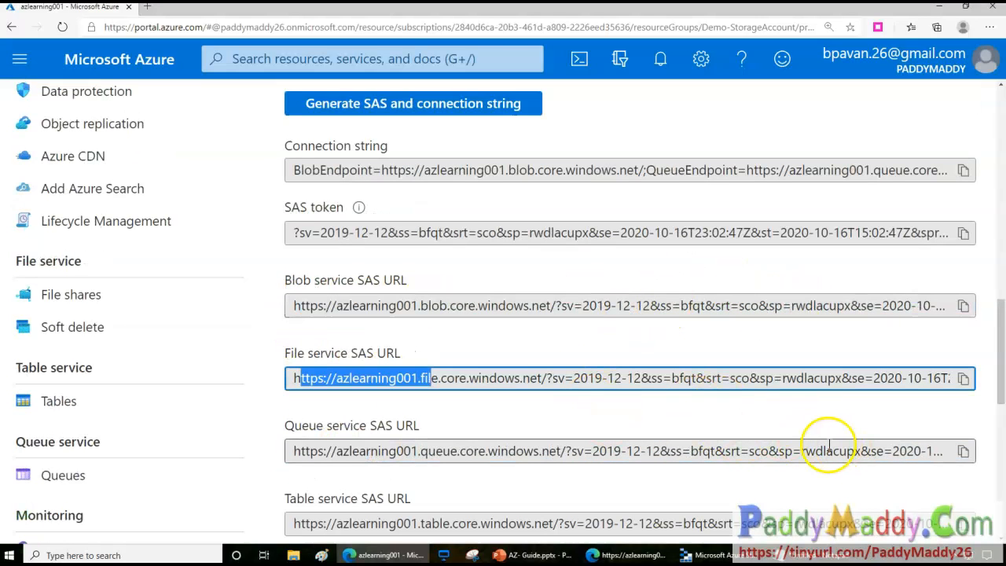
{"action": "left_click", "coordinate": [963, 236]}
{"action": "left_click", "coordinate": [960, 234]}
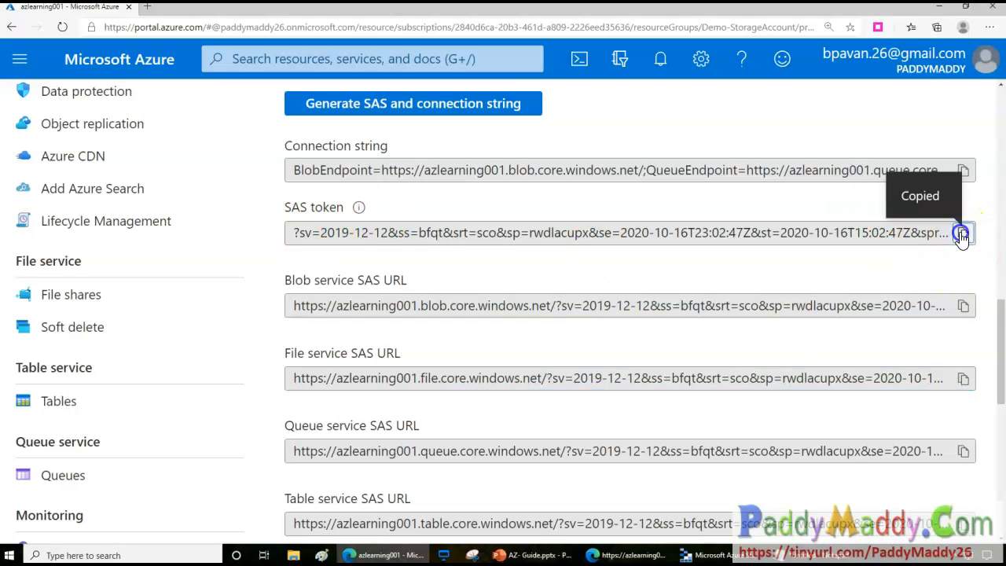
{"action": "left_click_drag", "start_coordinate": [903, 233], "coordinate": [998, 222]}
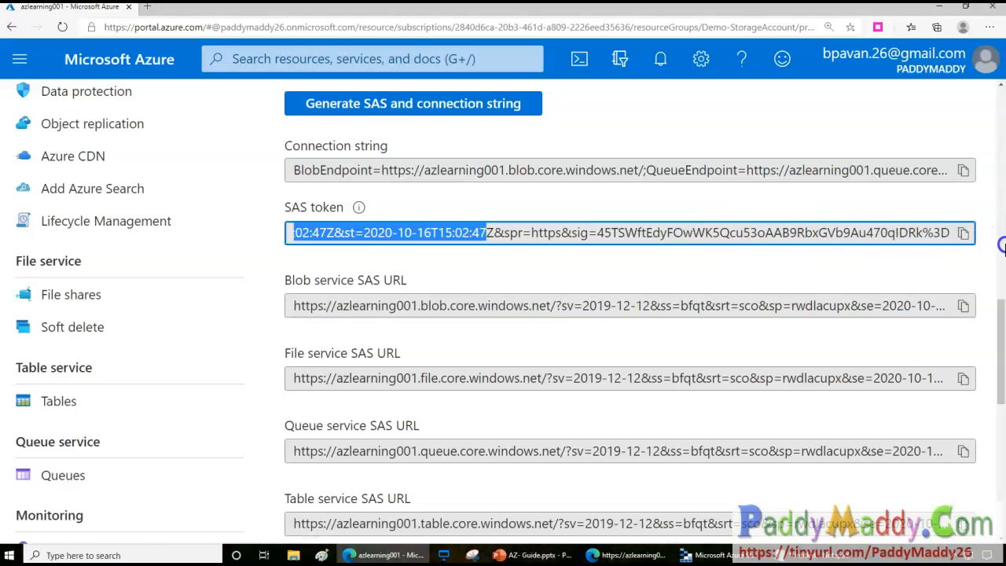
{"action": "left_click_drag", "start_coordinate": [373, 169], "coordinate": [993, 180]}
{"action": "left_click", "coordinate": [964, 171]}
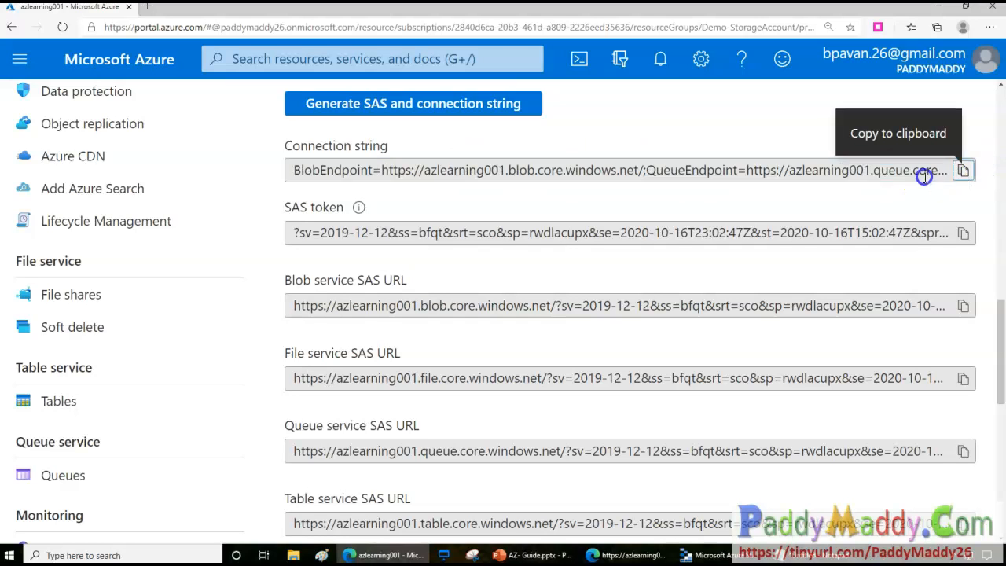
{"action": "left_click_drag", "start_coordinate": [748, 173], "coordinate": [1001, 175]}
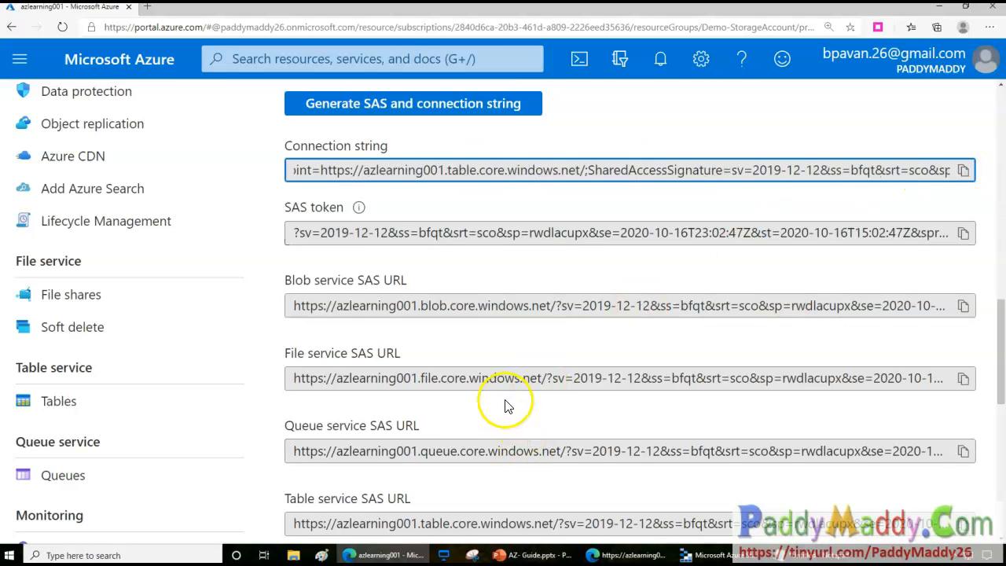
Step: Copy the Table service SAS URL and recheck the SAS permissions, dates and generated URLs
{"action": "scroll", "coordinate": [505, 406], "scroll_direction": "down", "scroll_amount": 3}
{"action": "left_click", "coordinate": [963, 315]}
{"action": "mouse_move", "coordinate": [721, 558]}
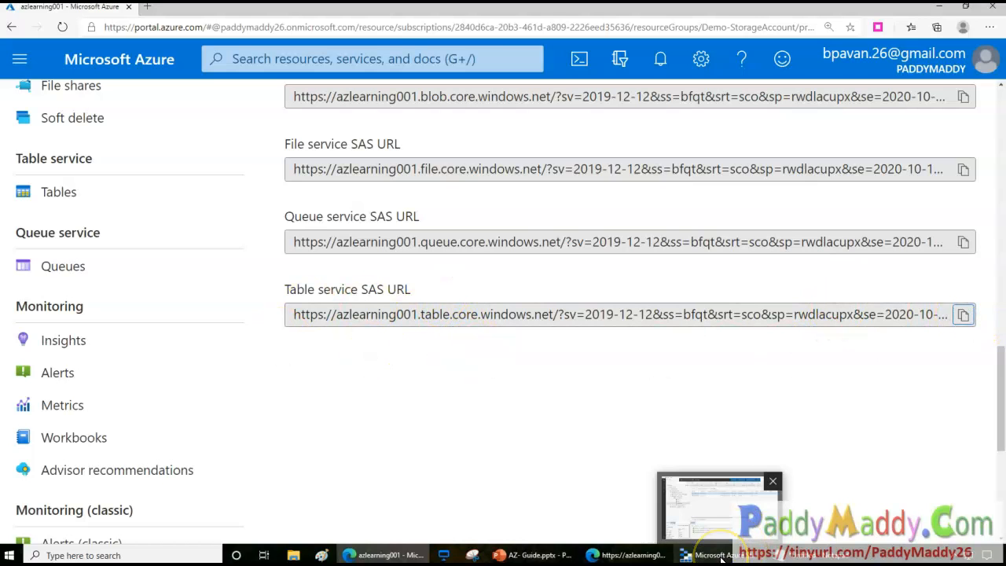
{"action": "scroll", "coordinate": [452, 404], "scroll_direction": "up", "scroll_amount": 2}
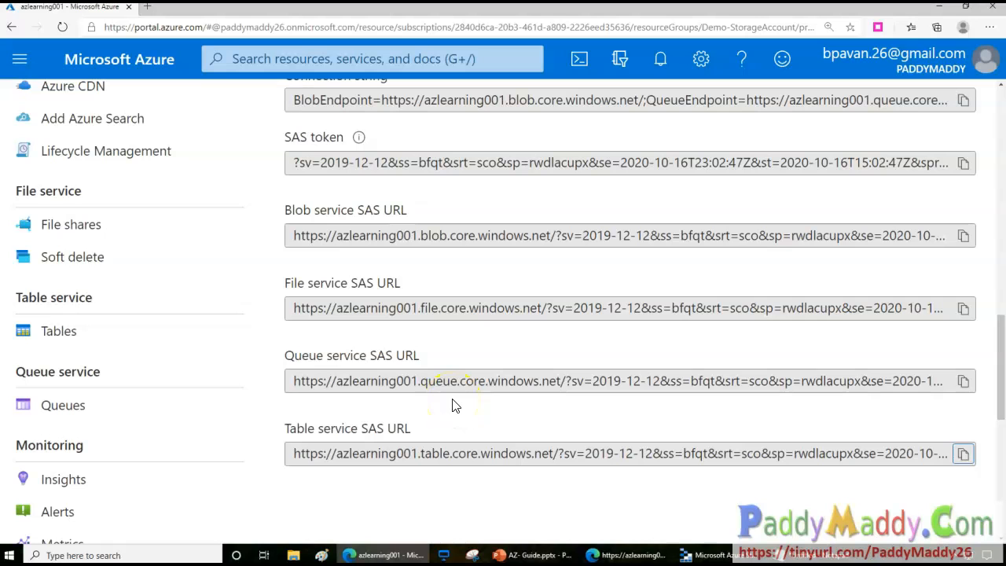
{"action": "scroll", "coordinate": [453, 405], "scroll_direction": "up", "scroll_amount": 9}
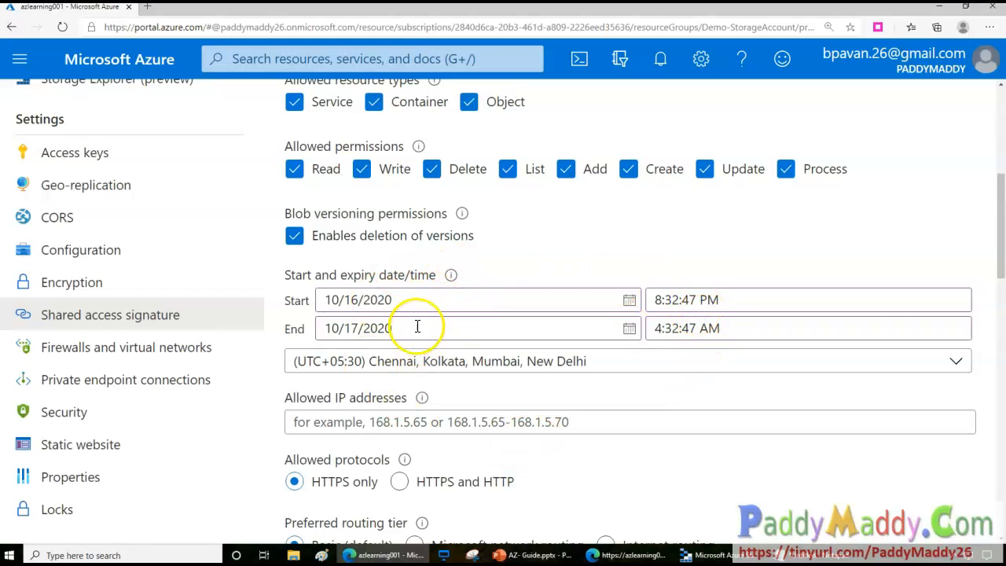
{"action": "scroll", "coordinate": [673, 478], "scroll_direction": "down", "scroll_amount": 9}
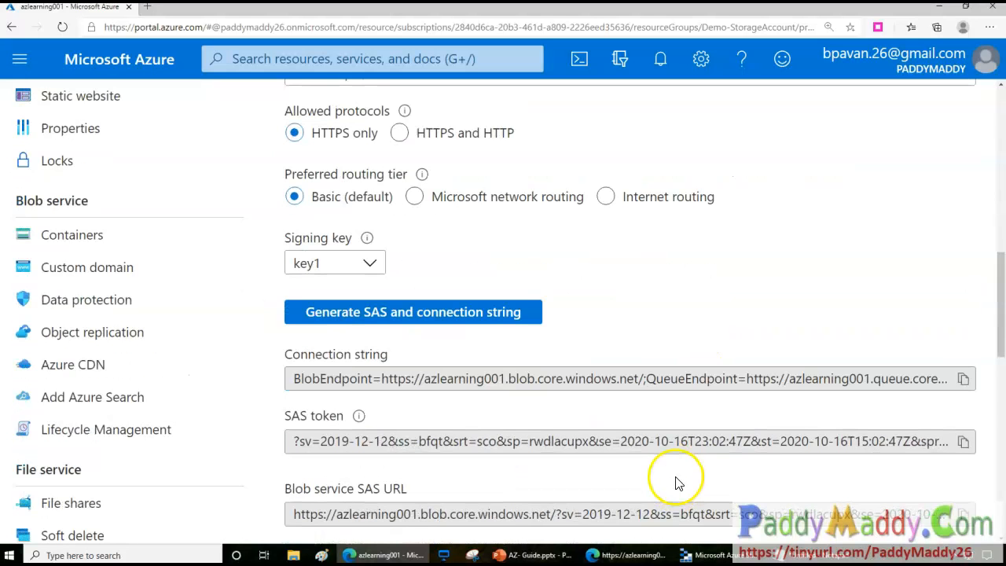
{"action": "scroll", "coordinate": [677, 479], "scroll_direction": "up", "scroll_amount": 2}
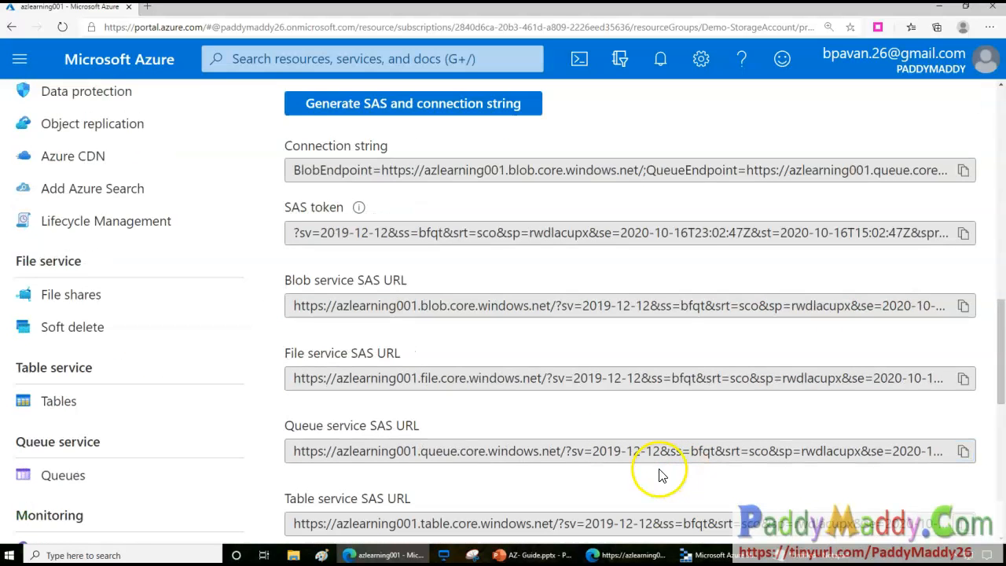
{"action": "scroll", "coordinate": [658, 472], "scroll_direction": "down", "scroll_amount": 2}
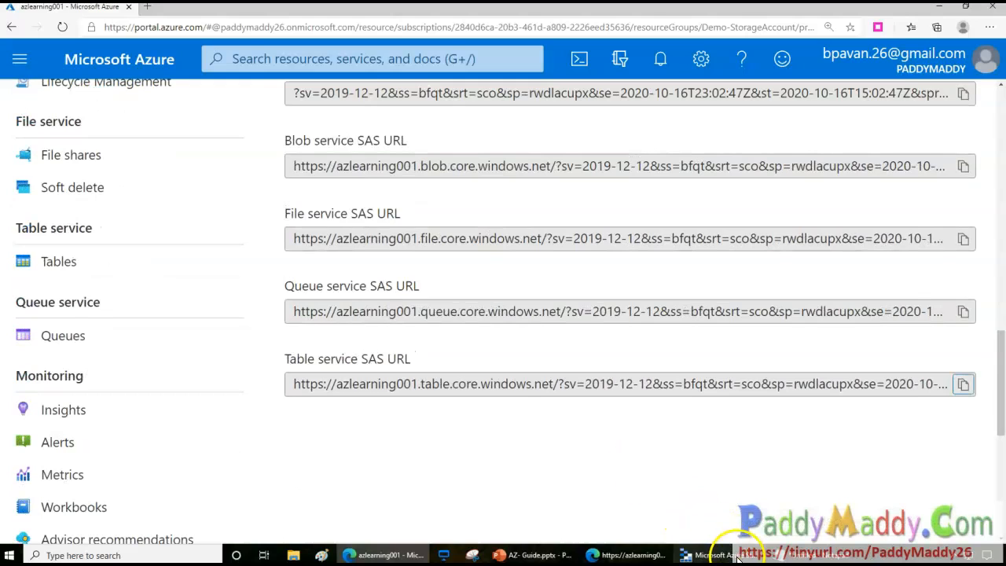
Step: Switch to Storage Explorer, try to delete the Default.rdp blob from the vhd-demo container, and highlight the resulting activity entry
{"action": "key", "text": "alt+Tab"}
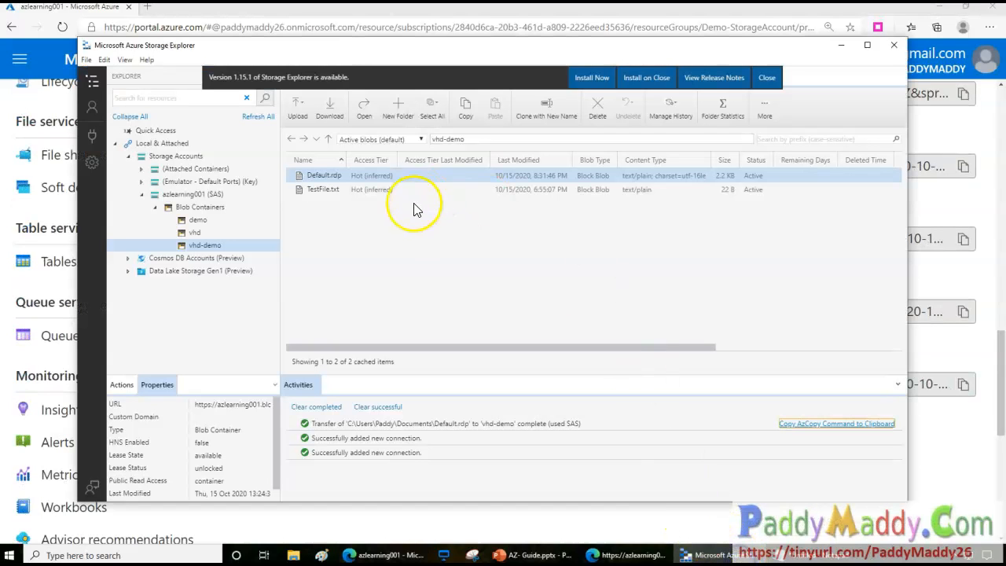
{"action": "right_click", "coordinate": [336, 180]}
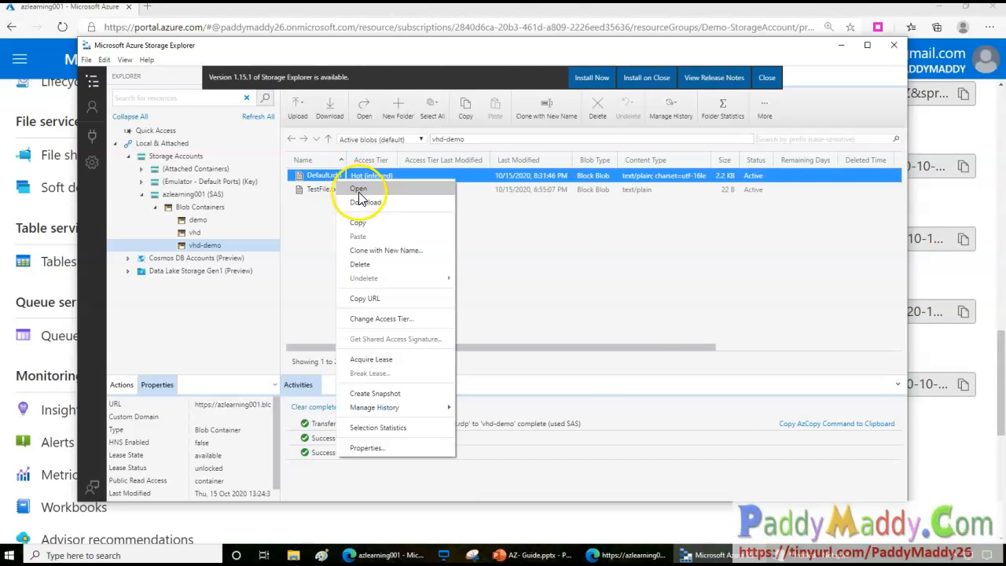
{"action": "left_click", "coordinate": [377, 267]}
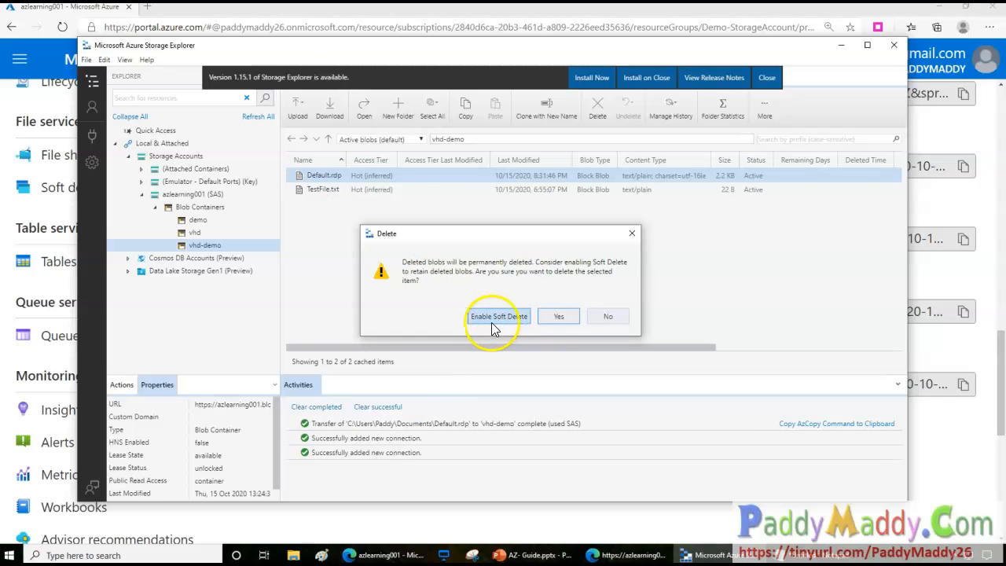
{"action": "left_click", "coordinate": [559, 317]}
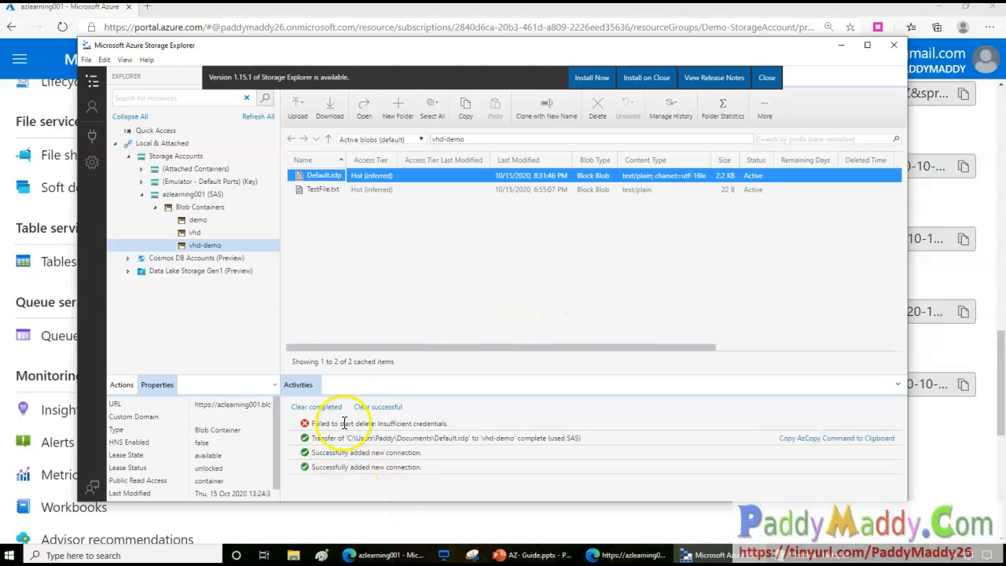
{"action": "left_click_drag", "start_coordinate": [343, 423], "coordinate": [433, 426]}
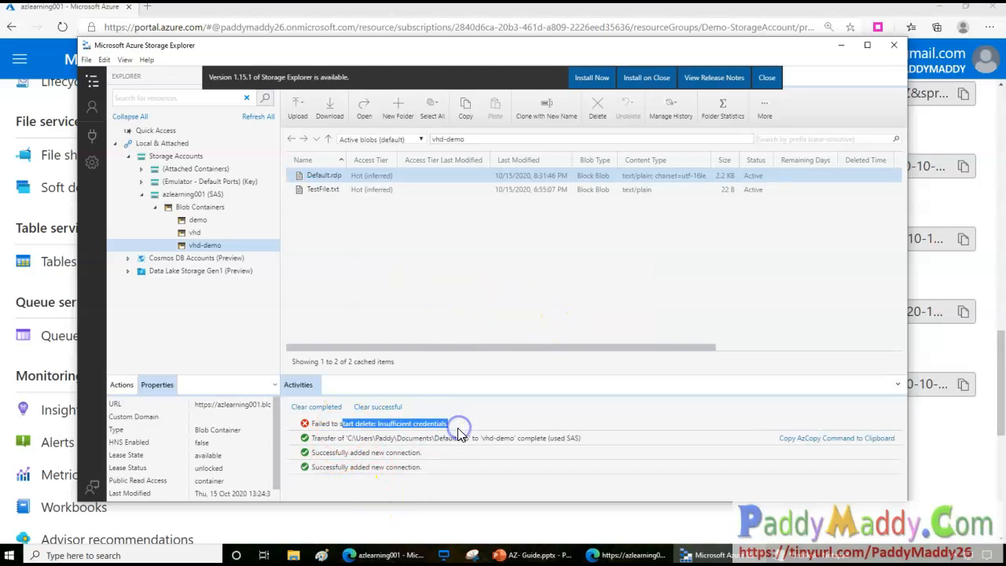
{"action": "triple_click", "coordinate": [331, 424]}
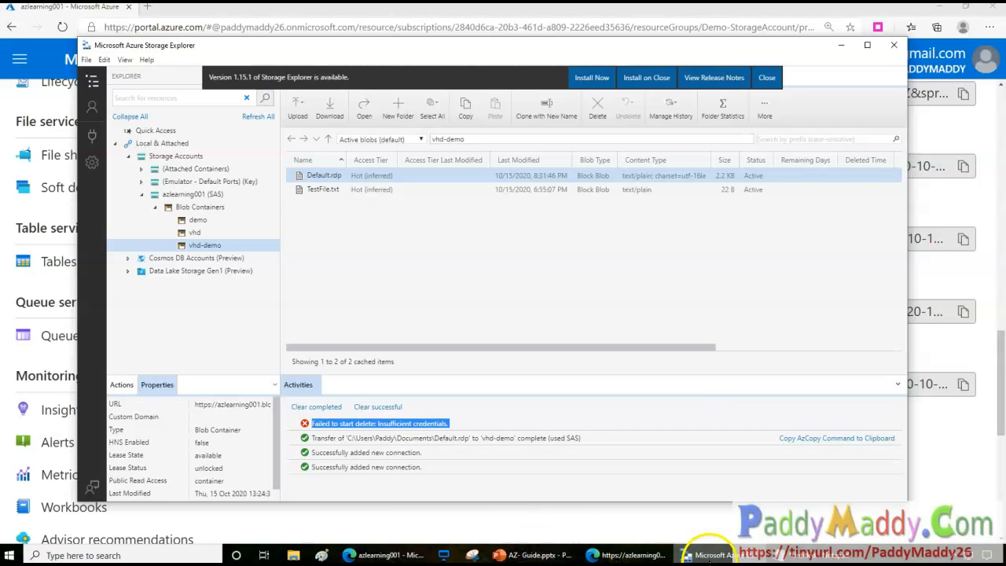
Step: Switch to the Azure portal, open the access keys of azlearning001, and copy the connection string of key1
{"action": "left_click", "coordinate": [594, 520]}
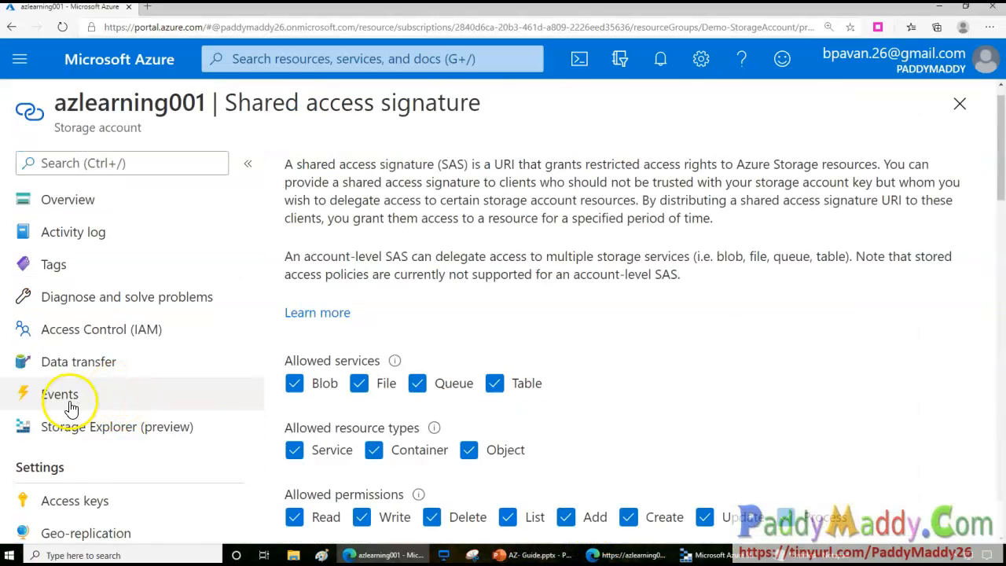
{"action": "left_click", "coordinate": [85, 501]}
{"action": "scroll", "coordinate": [428, 385], "scroll_direction": "down", "scroll_amount": 2}
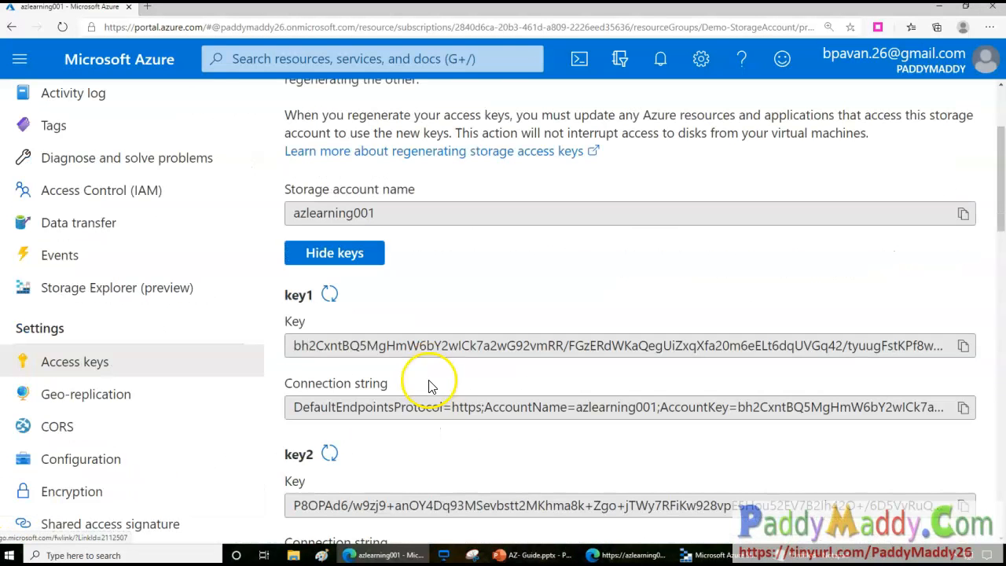
{"action": "scroll", "coordinate": [518, 386], "scroll_direction": "down", "scroll_amount": 2}
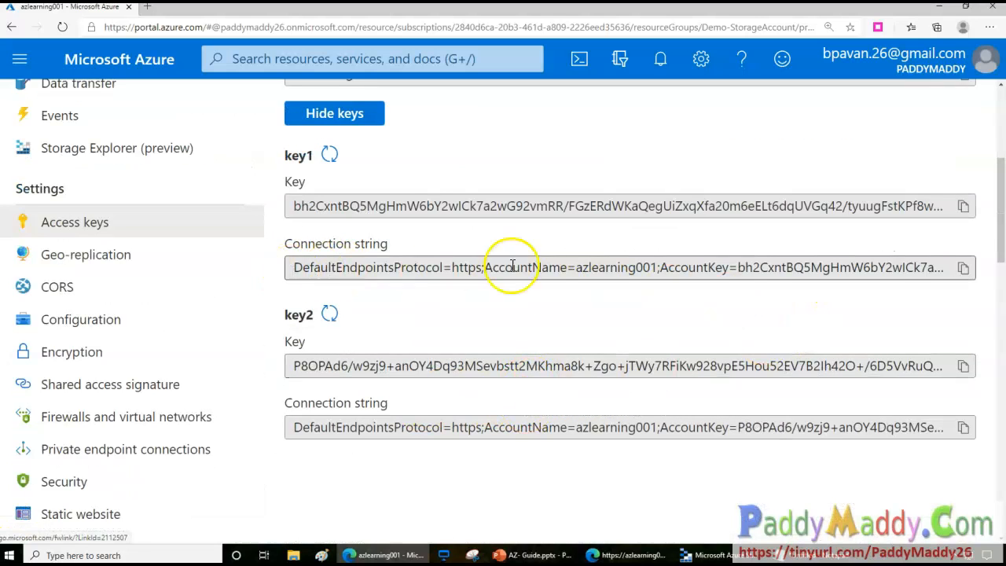
{"action": "left_click", "coordinate": [962, 268]}
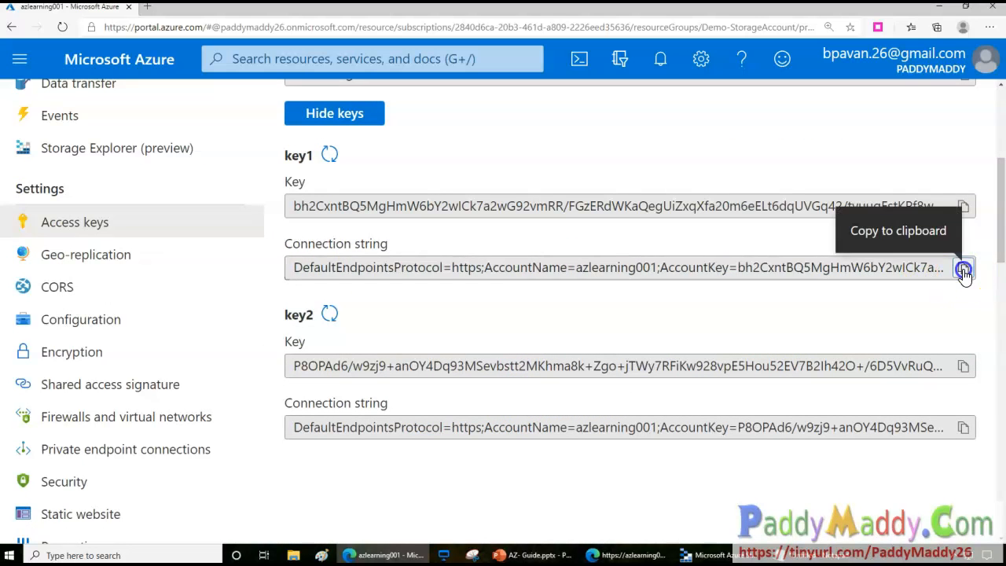
Step: Switch to Storage Explorer and detach the azlearning001 (SAS) storage account connection
{"action": "left_click", "coordinate": [707, 554]}
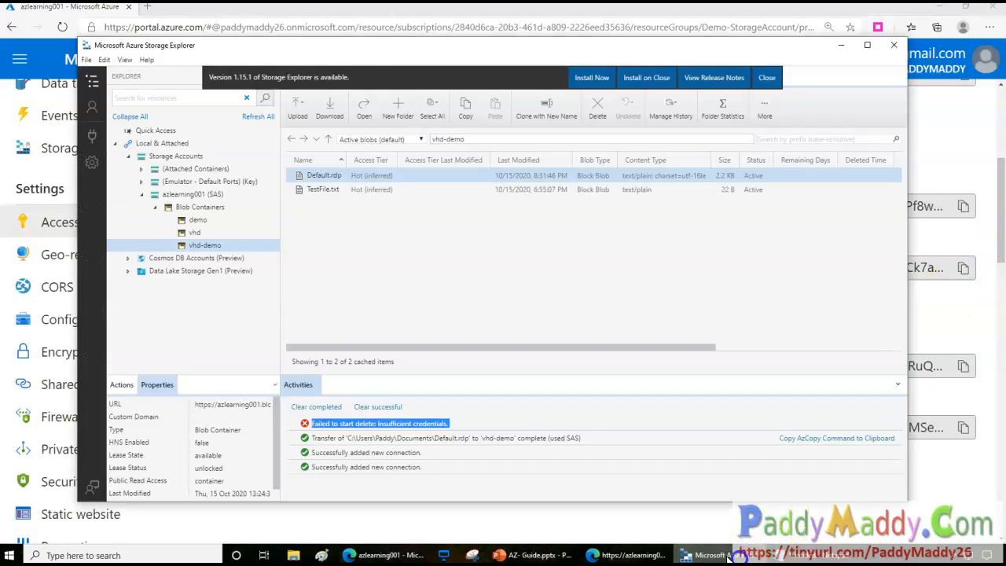
{"action": "left_click", "coordinate": [212, 196]}
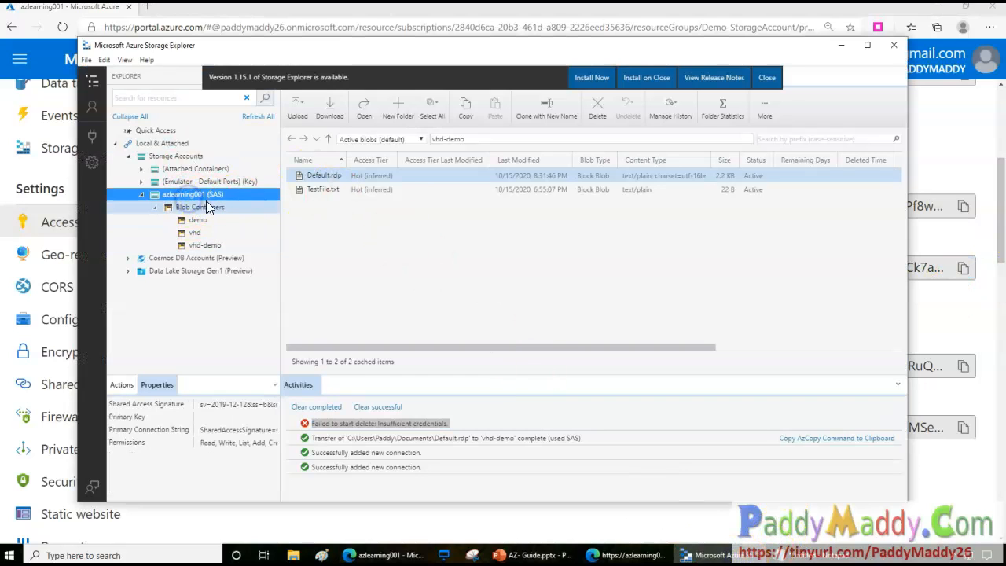
{"action": "right_click", "coordinate": [212, 197]}
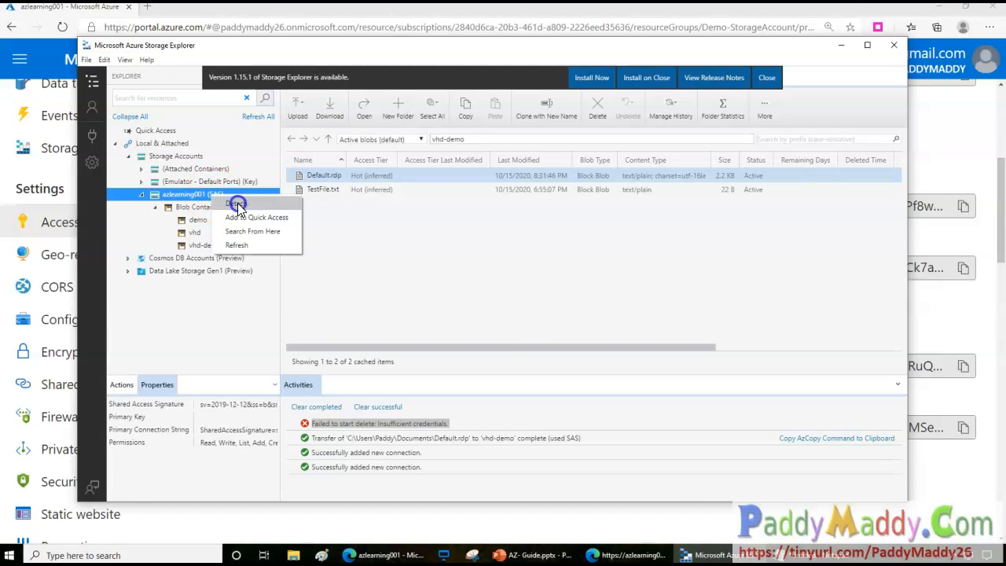
{"action": "left_click", "coordinate": [237, 202]}
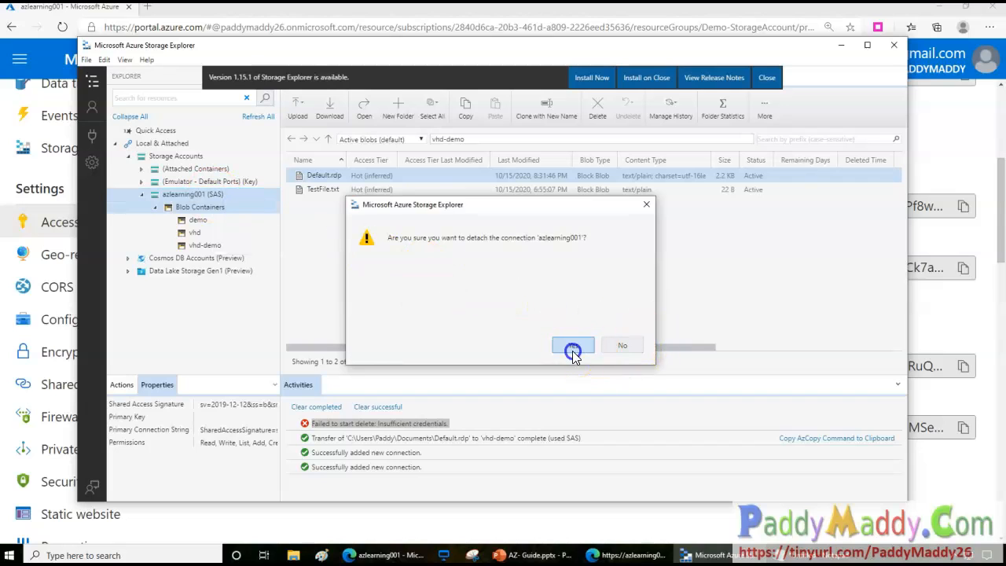
{"action": "left_click", "coordinate": [572, 347]}
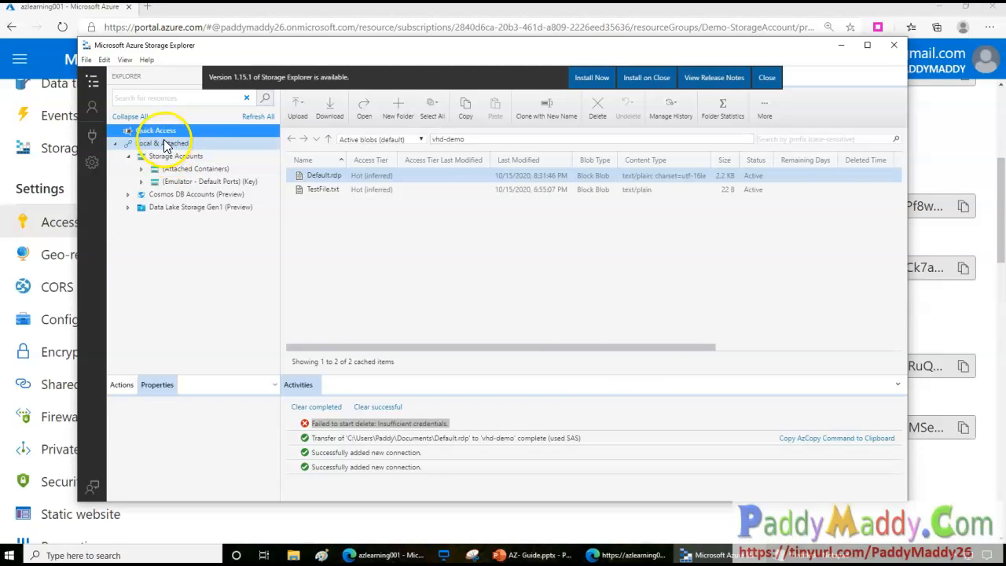
Step: Begin a new Azure Storage connection that uses a storage account name and key
{"action": "left_click", "coordinate": [92, 139]}
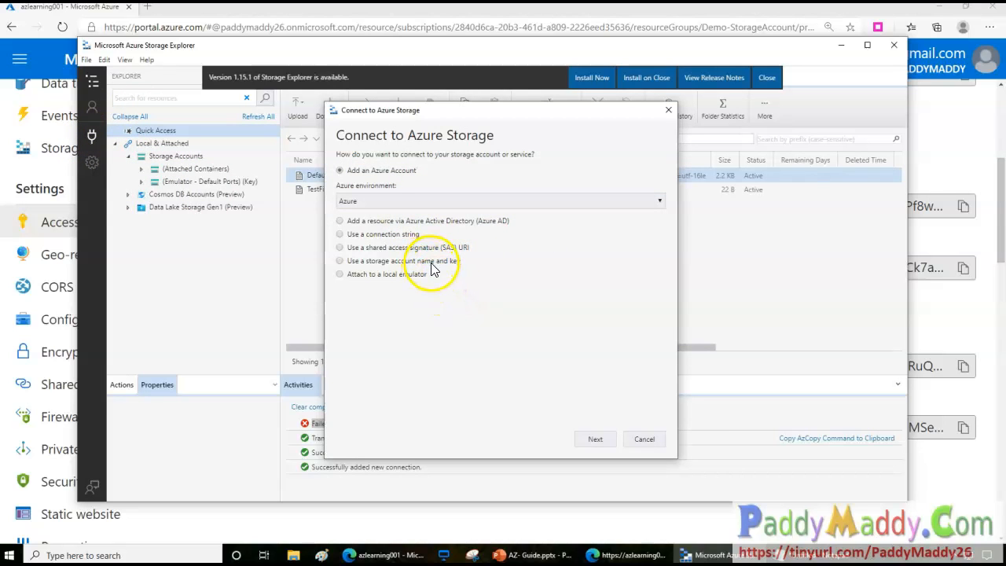
{"action": "left_click", "coordinate": [431, 261]}
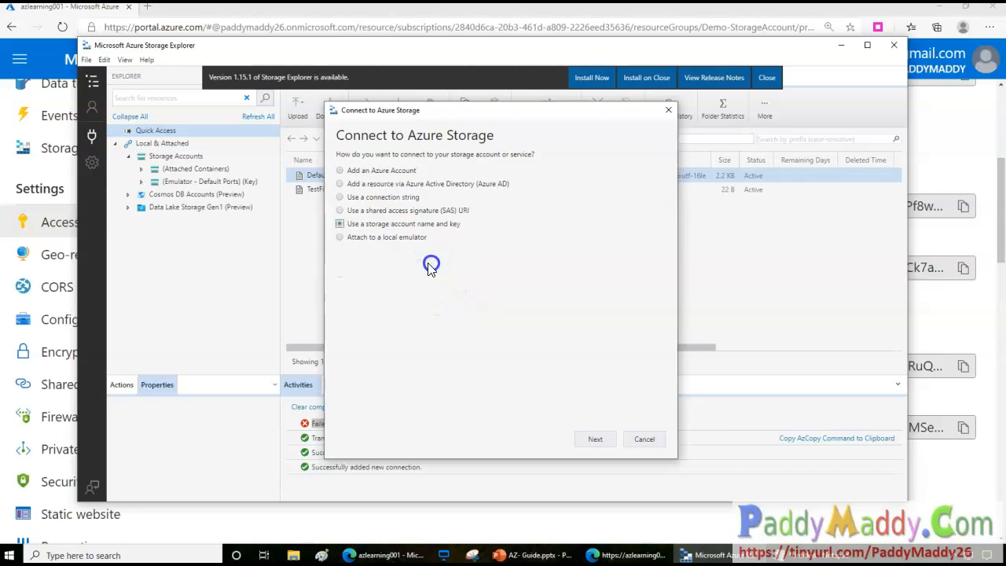
{"action": "left_click", "coordinate": [594, 439]}
{"action": "left_click", "coordinate": [386, 256]}
{"action": "left_click", "coordinate": [368, 216]}
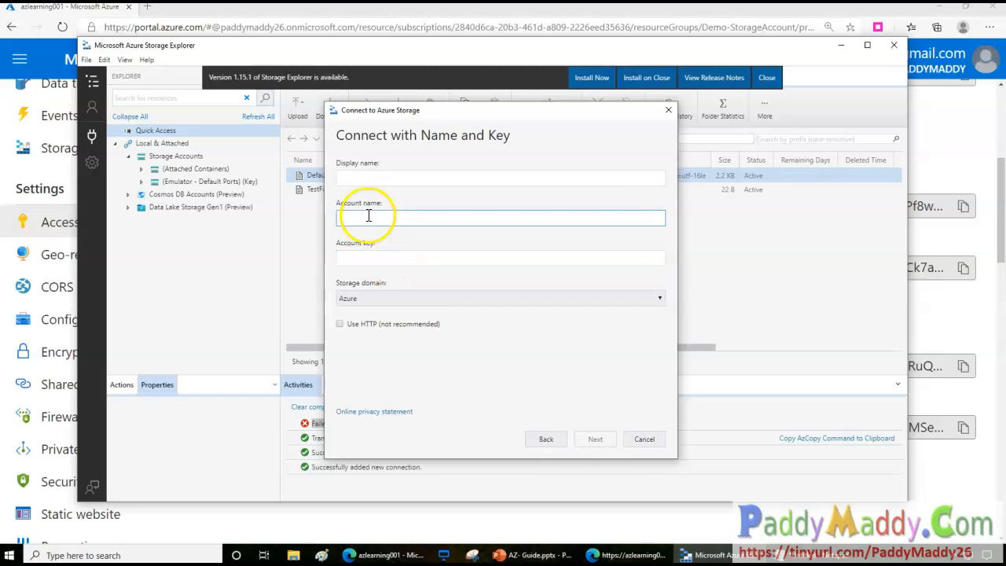
Step: Try the copied connection string as the account key, and clear the account key field again
{"action": "left_click", "coordinate": [369, 258]}
{"action": "key", "text": "ctrl+v"}
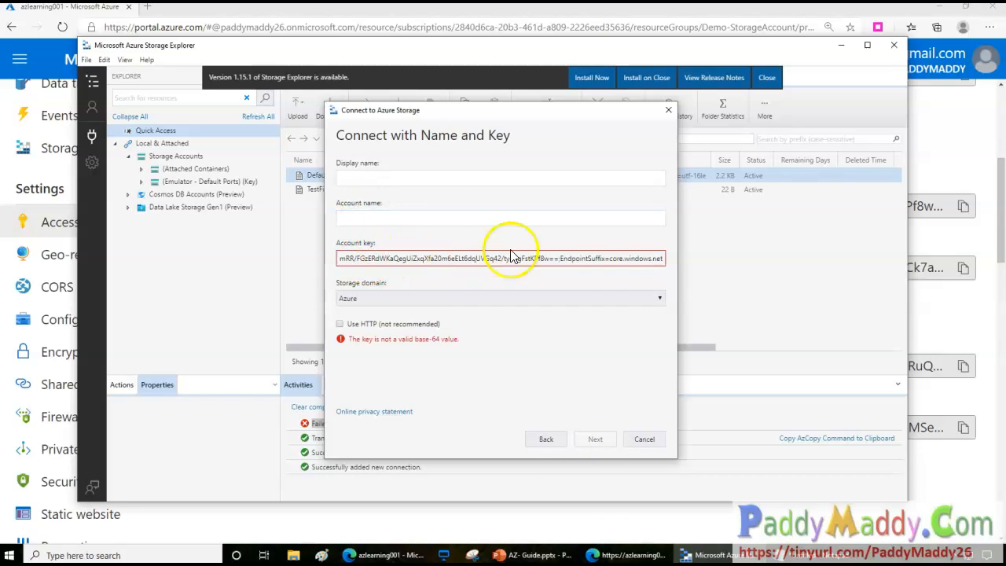
{"action": "left_click", "coordinate": [392, 178]}
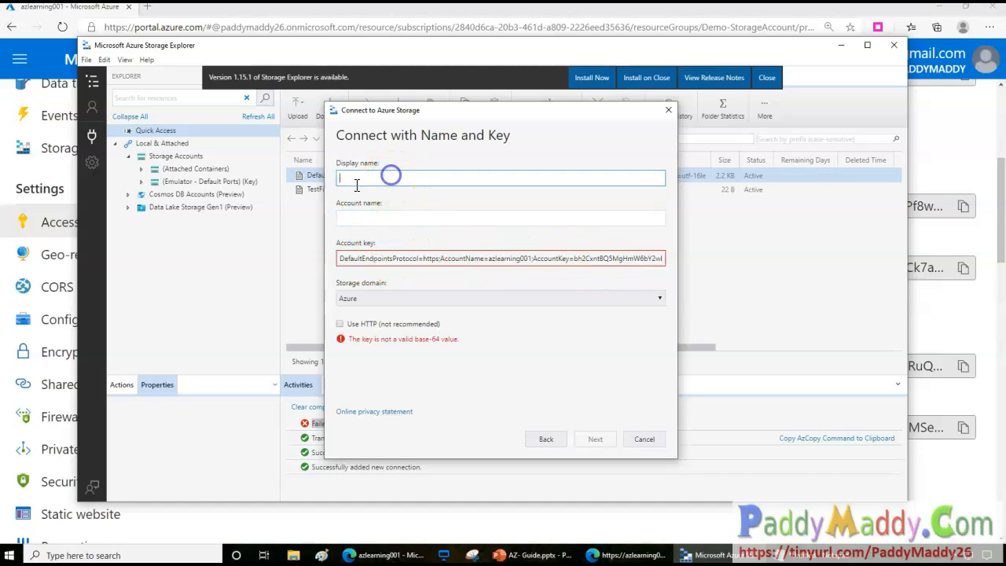
{"action": "left_click", "coordinate": [385, 257]}
{"action": "key", "text": "ctrl+a"}
{"action": "key", "text": "BackSpace"}
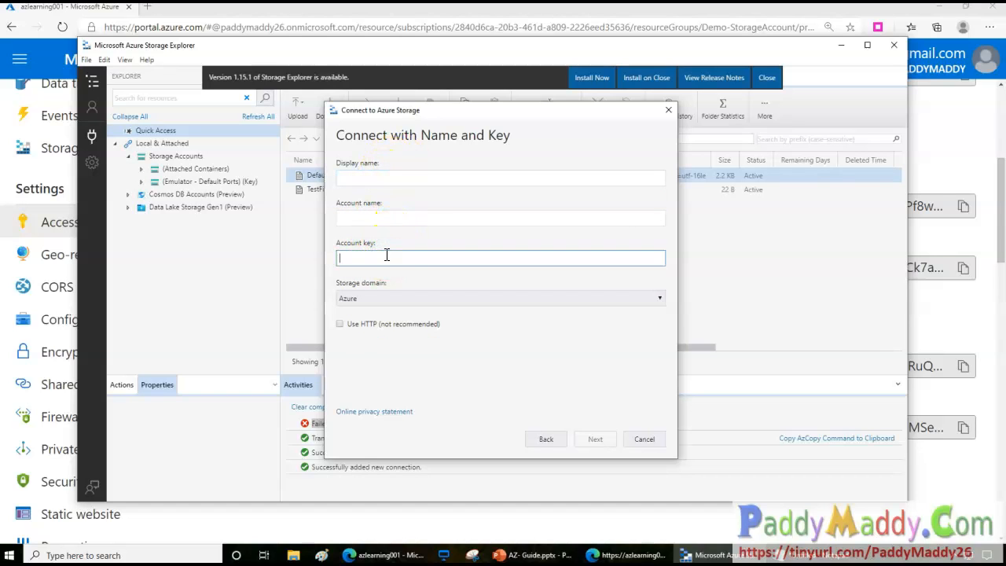
Step: Copy the key1 access key from the Azure portal and paste it as the account key in Storage Explorer's connection form
{"action": "left_click", "coordinate": [644, 554]}
{"action": "left_click", "coordinate": [390, 554]}
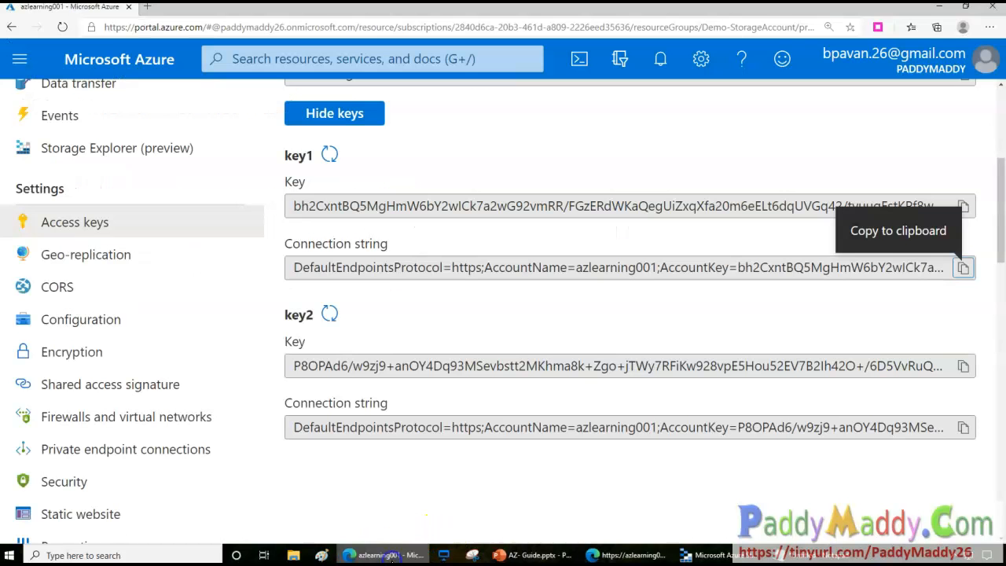
{"action": "left_click", "coordinate": [961, 205]}
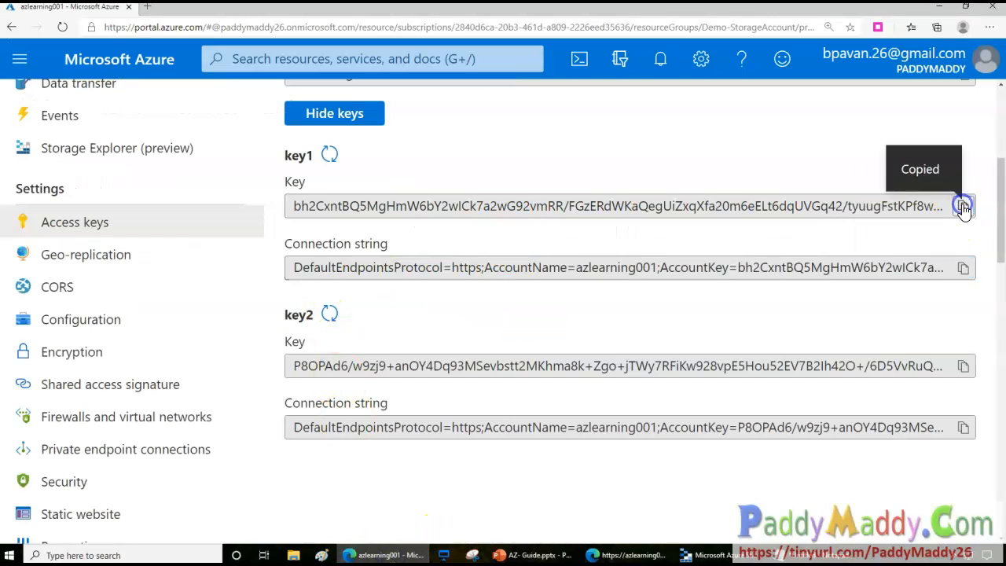
{"action": "left_click", "coordinate": [685, 555]}
{"action": "left_click", "coordinate": [460, 251]}
{"action": "key", "text": "ctrl+v"}
Step: Copy the storage account name from the Azure portal and set the connection's account name to azlearning001 in Storage Explorer
{"action": "left_click", "coordinate": [416, 214]}
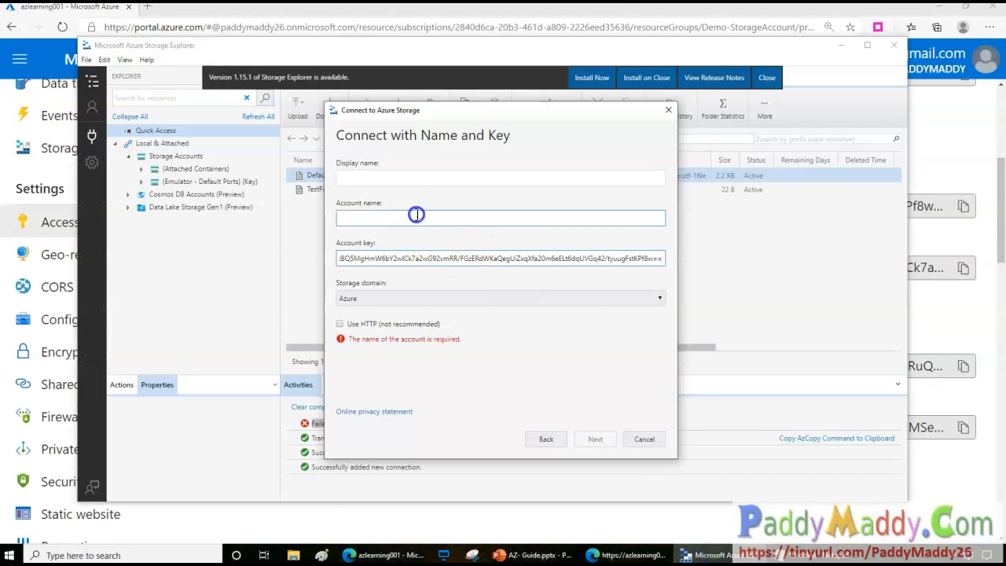
{"action": "left_click", "coordinate": [681, 549]}
{"action": "scroll", "coordinate": [112, 158], "scroll_direction": "up", "scroll_amount": 2}
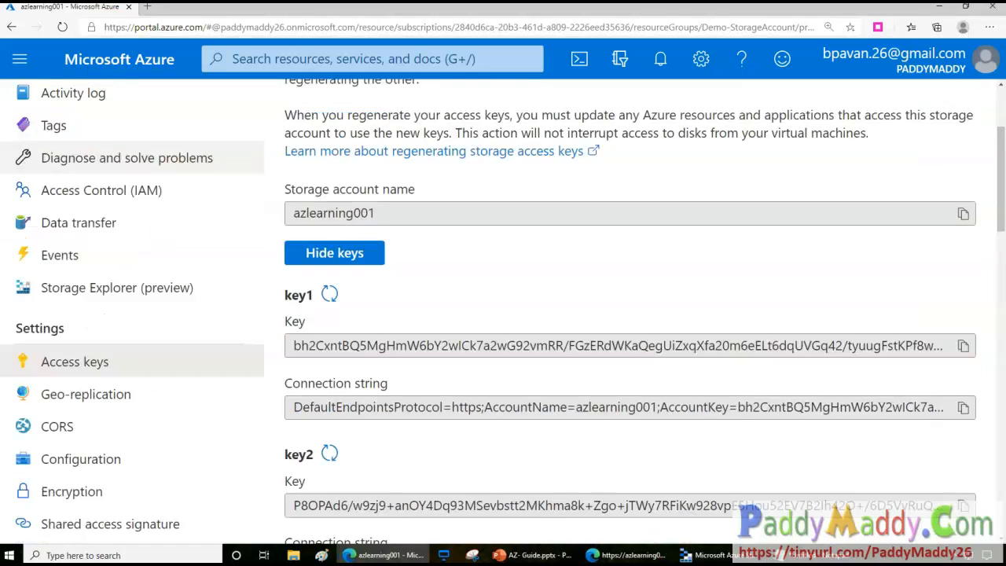
{"action": "scroll", "coordinate": [100, 193], "scroll_direction": "up", "scroll_amount": 2}
{"action": "double_click", "coordinate": [93, 135]}
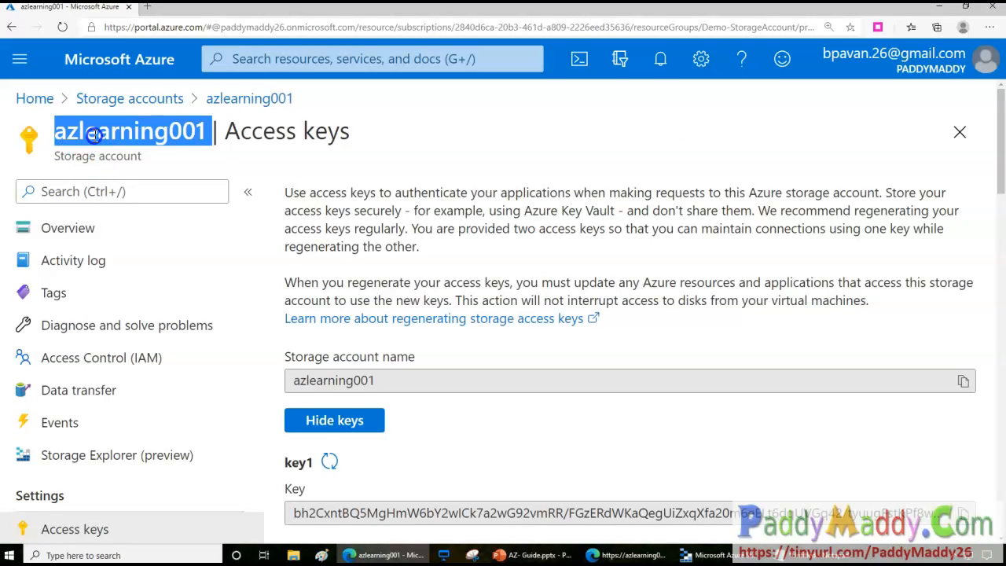
{"action": "left_click", "coordinate": [628, 555]}
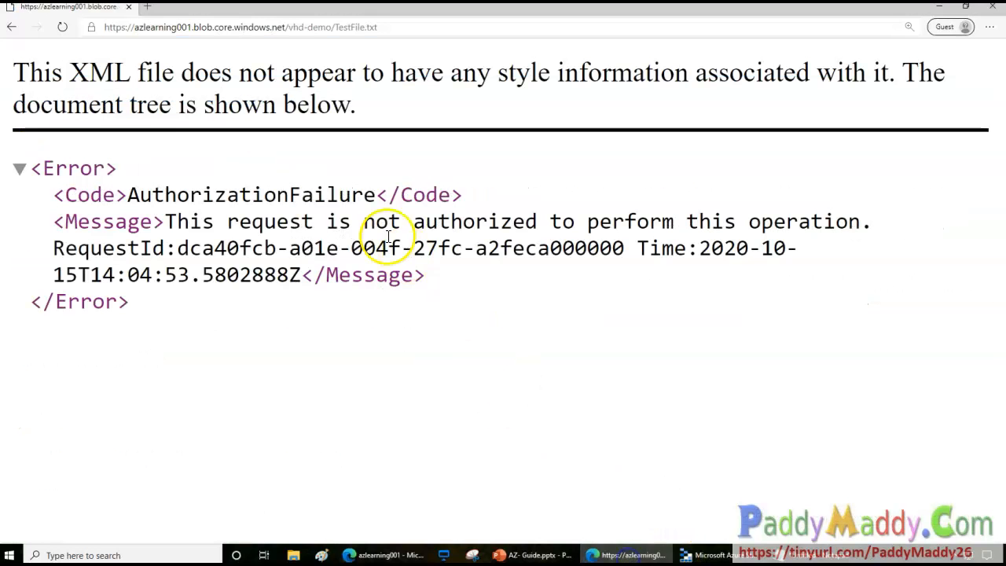
{"action": "left_click", "coordinate": [703, 554]}
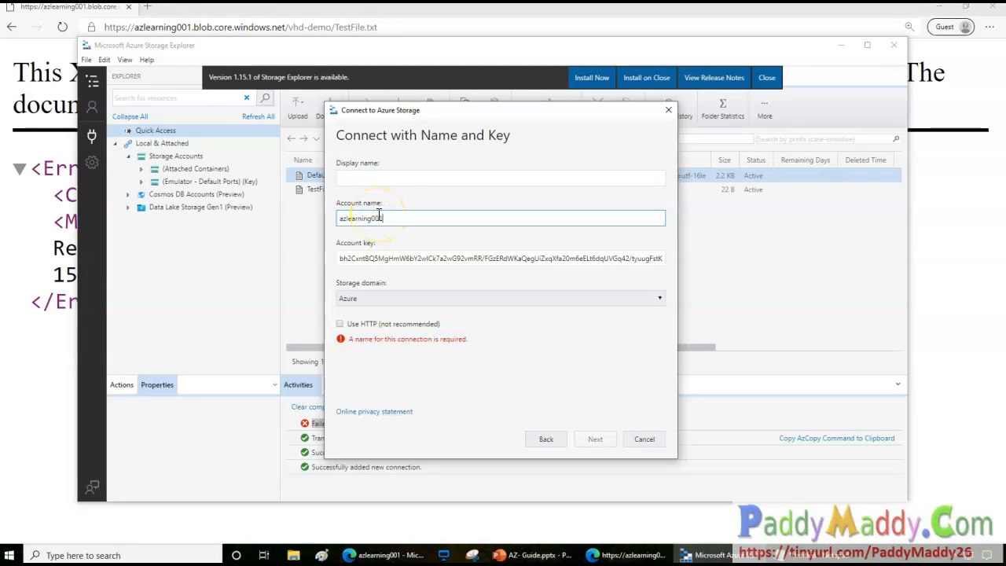
Step: Set the connection's display name to azlearning001 and connect to the storage account
{"action": "left_click", "coordinate": [375, 179]}
{"action": "key", "text": "ctrl+v"}
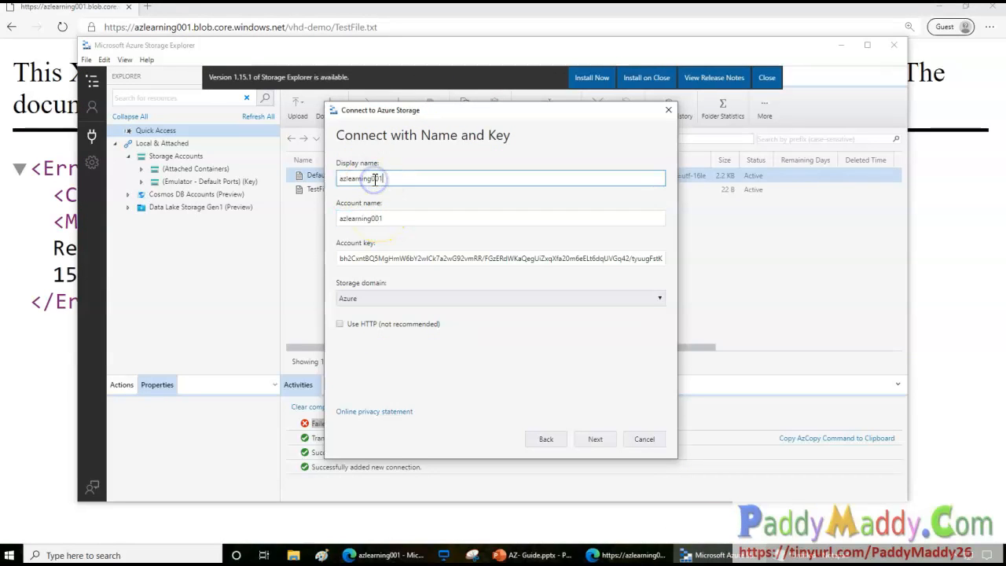
{"action": "left_click", "coordinate": [598, 440]}
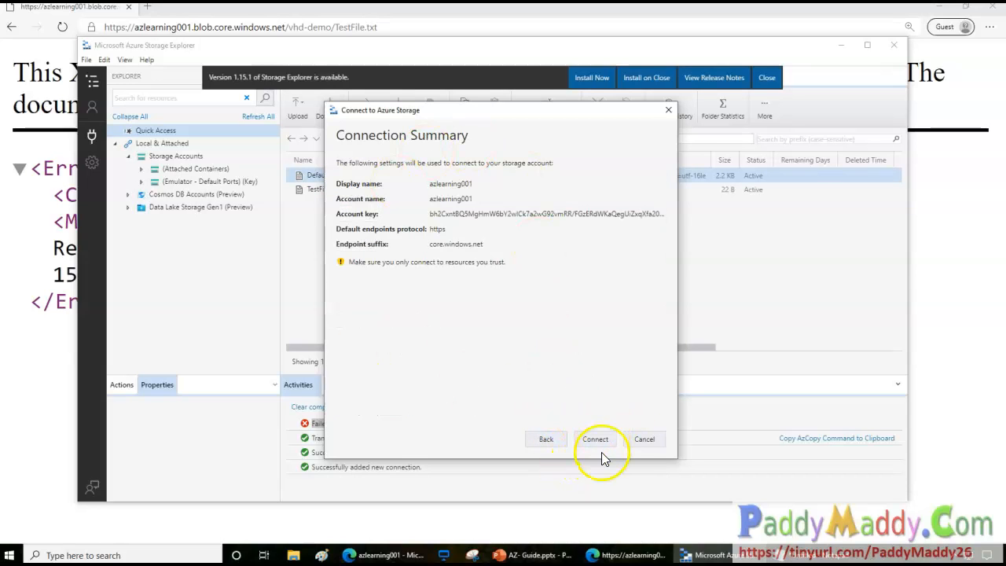
{"action": "left_click", "coordinate": [599, 440]}
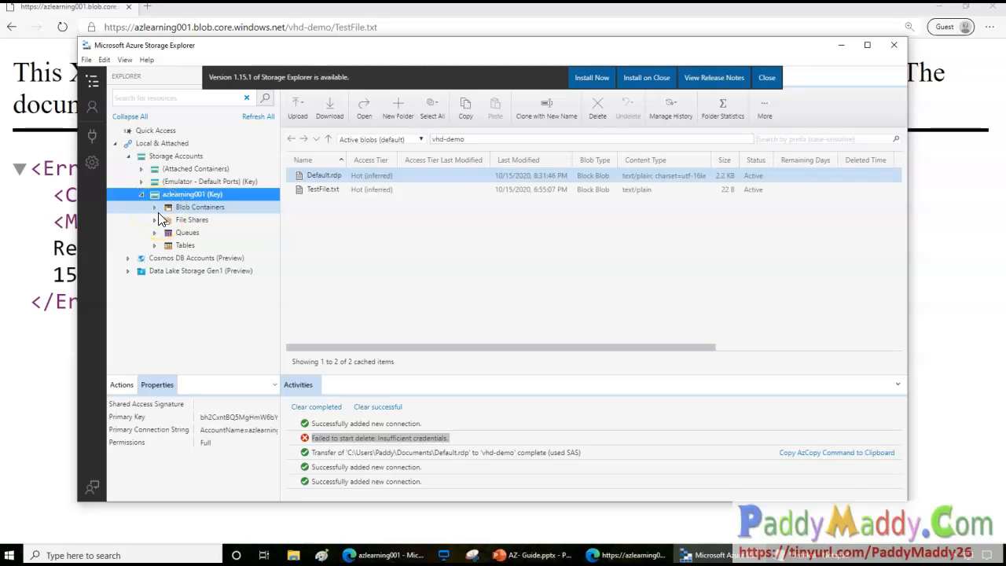
Step: Expand azlearning001's blob containers and create a file share named sharefileserver in the account
{"action": "double_click", "coordinate": [203, 207]}
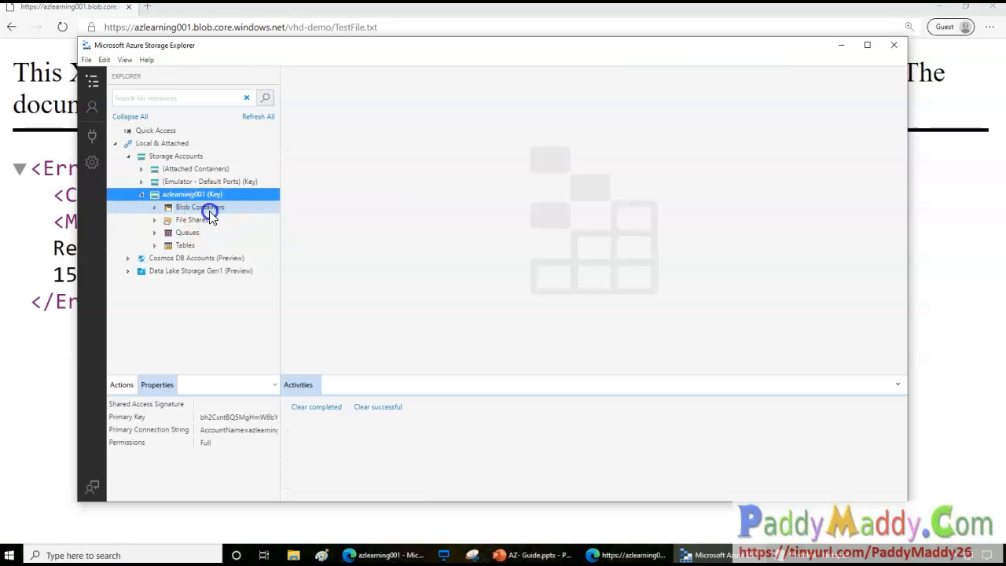
{"action": "left_click", "coordinate": [192, 257]}
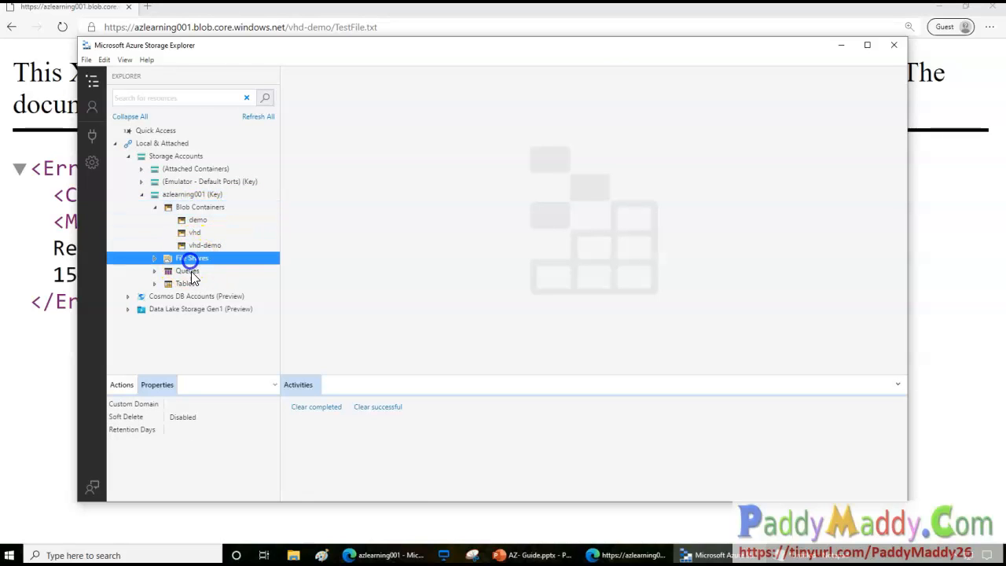
{"action": "right_click", "coordinate": [194, 260]}
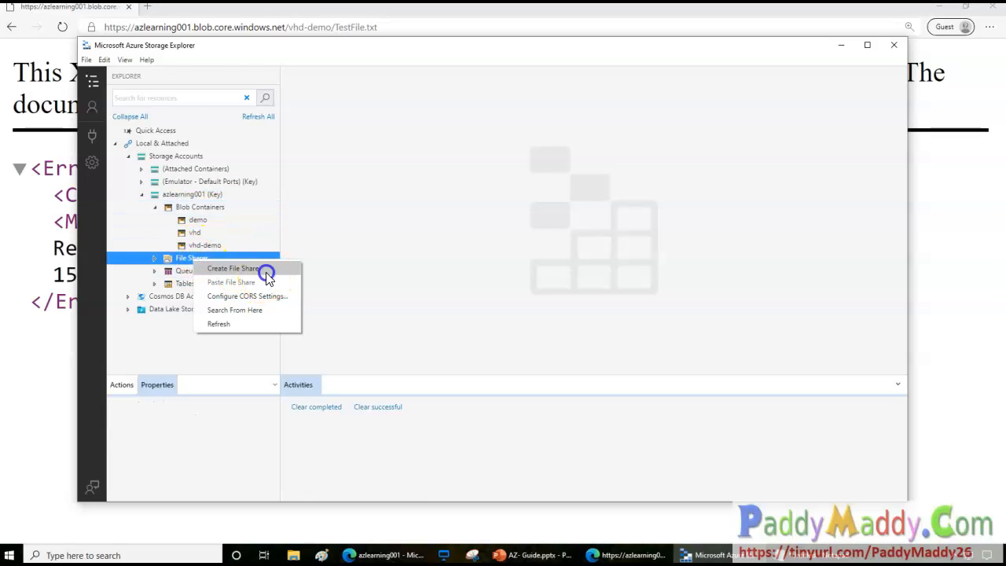
{"action": "left_click", "coordinate": [266, 270]}
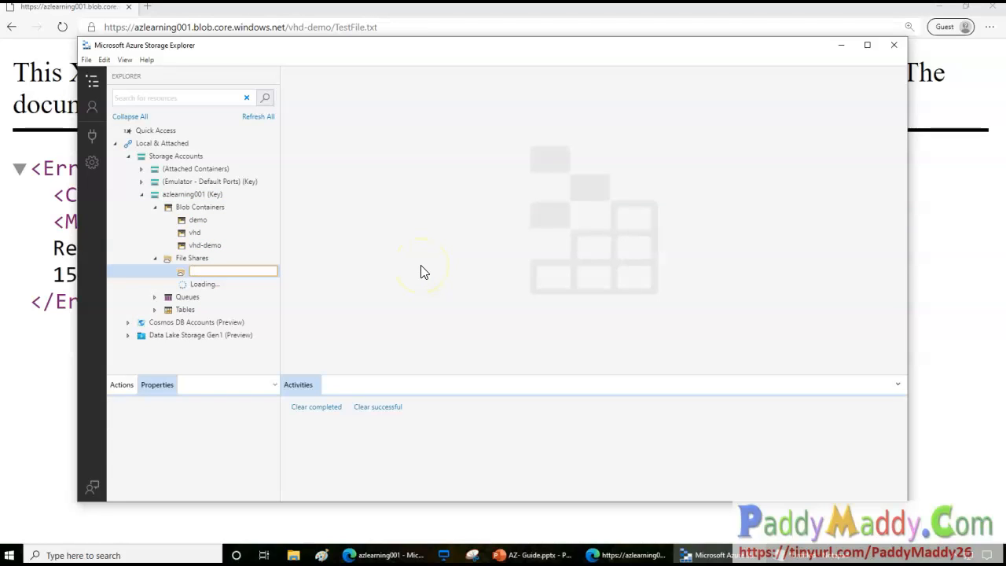
{"action": "type", "text": "sharefilese"}
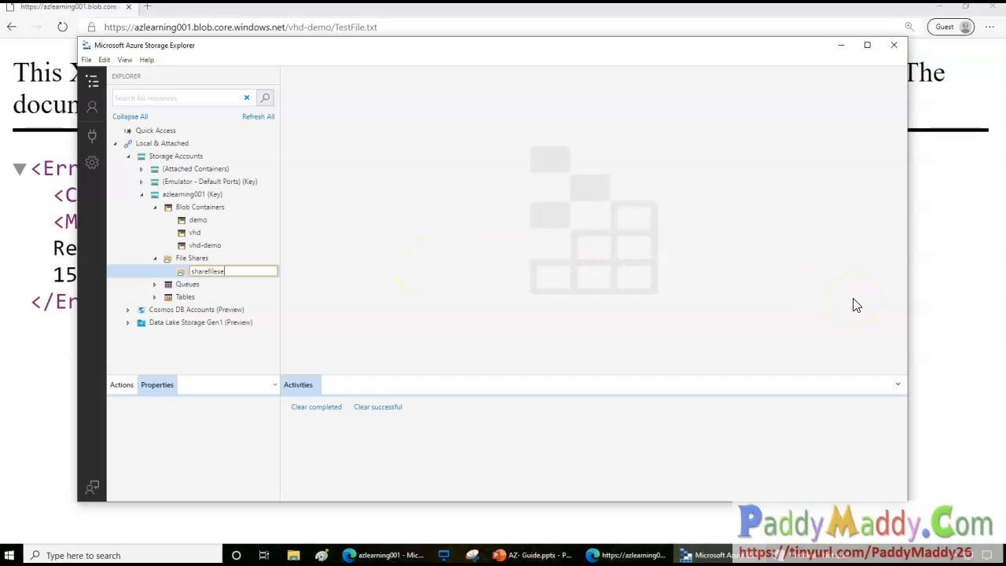
{"action": "left_click", "coordinate": [448, 325]}
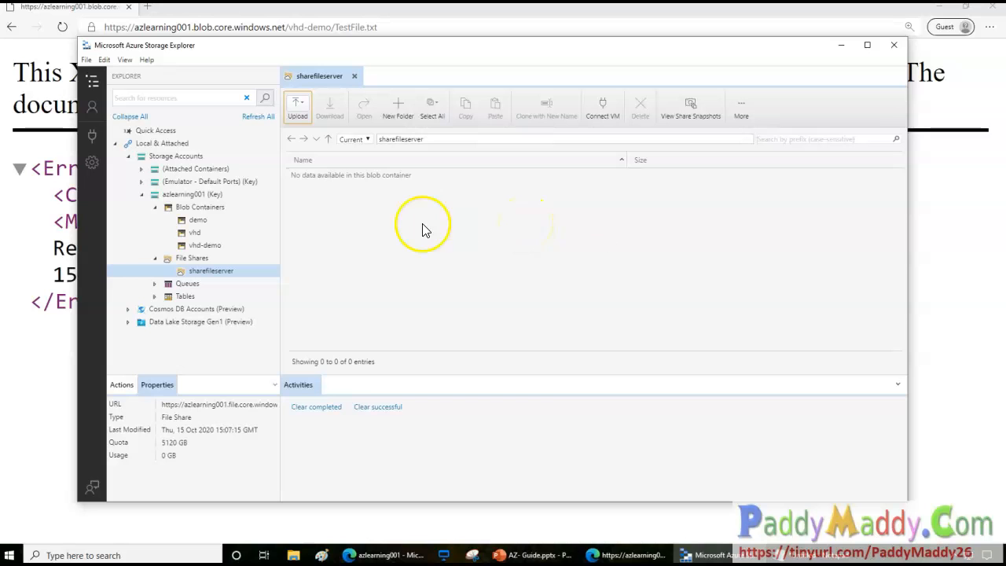
Step: Switch to the Azure portal and regenerate access key key1 of the azlearning001 storage account
{"action": "left_click", "coordinate": [356, 534]}
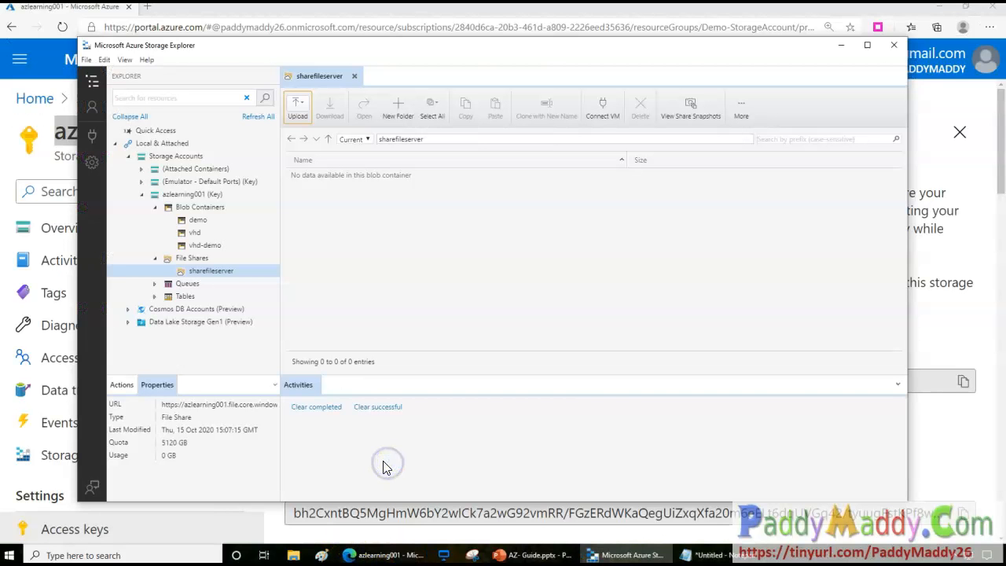
{"action": "left_click", "coordinate": [945, 444]}
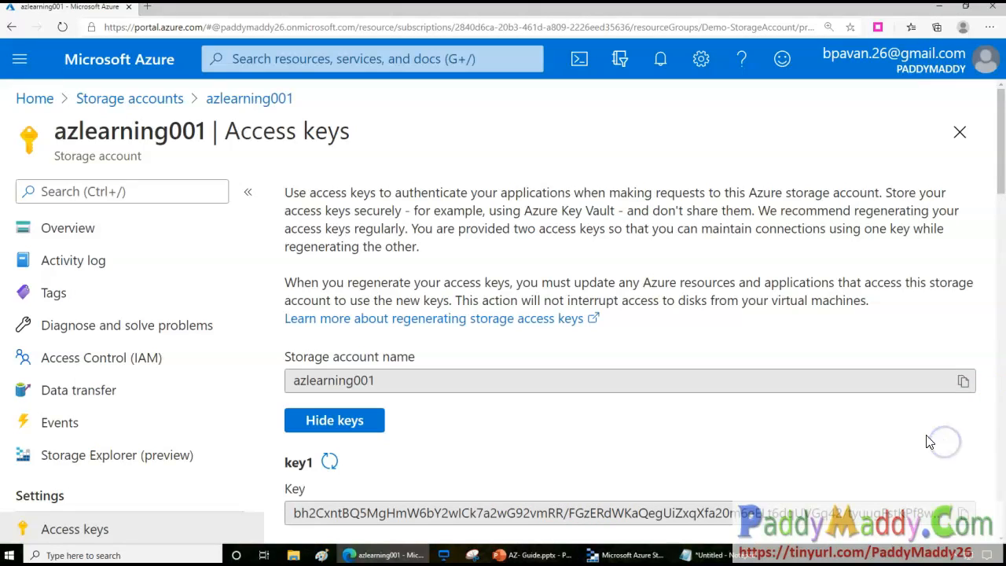
{"action": "scroll", "coordinate": [456, 408], "scroll_direction": "down", "scroll_amount": 2}
{"action": "left_click_drag", "start_coordinate": [316, 375], "coordinate": [493, 377]}
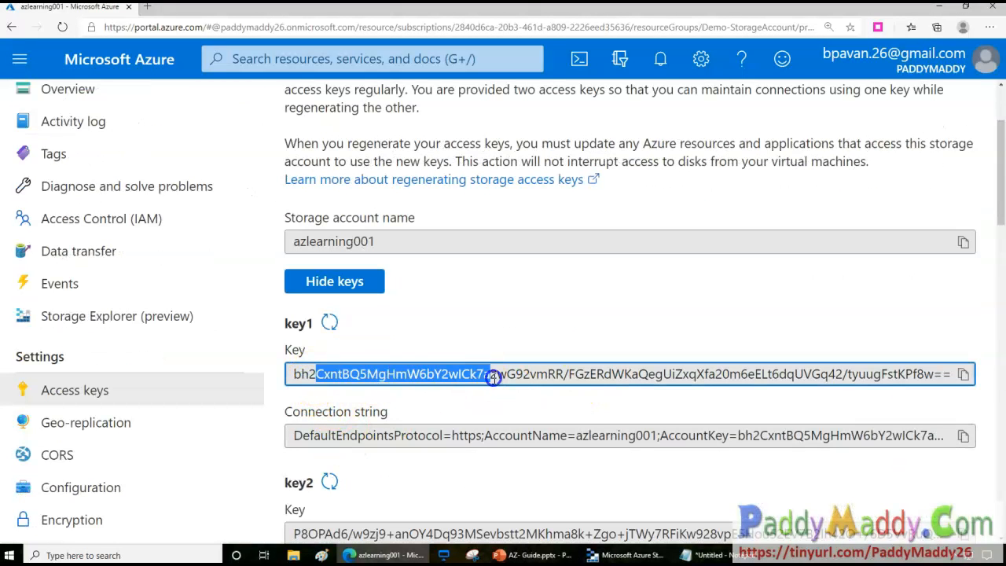
{"action": "left_click", "coordinate": [329, 322]}
{"action": "left_click", "coordinate": [330, 157]}
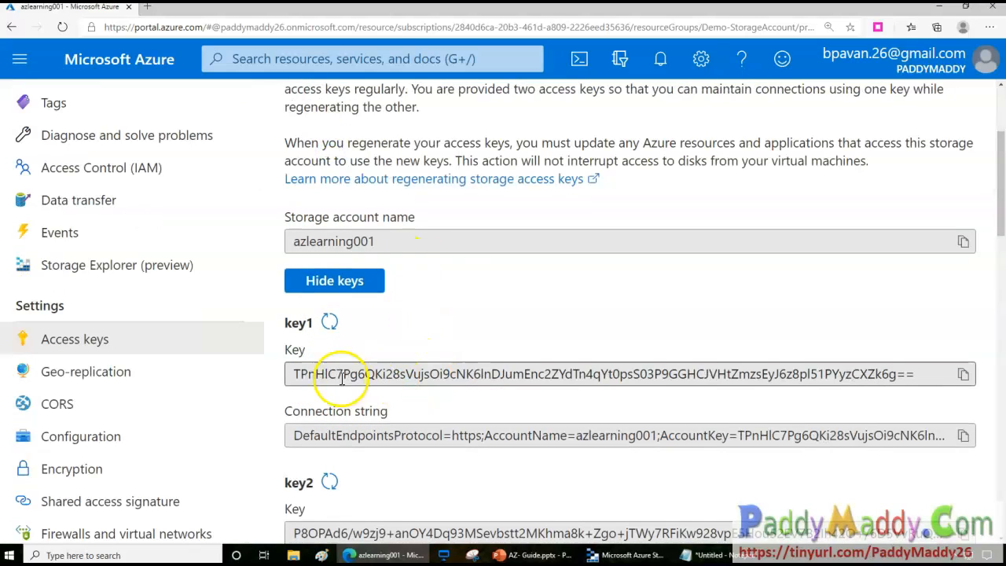
{"action": "left_click_drag", "start_coordinate": [333, 380], "coordinate": [445, 397]}
Step: Return to Storage Explorer and try to open the demo, vhd and vhd-demo containers through the old key connection
{"action": "left_click", "coordinate": [628, 554]}
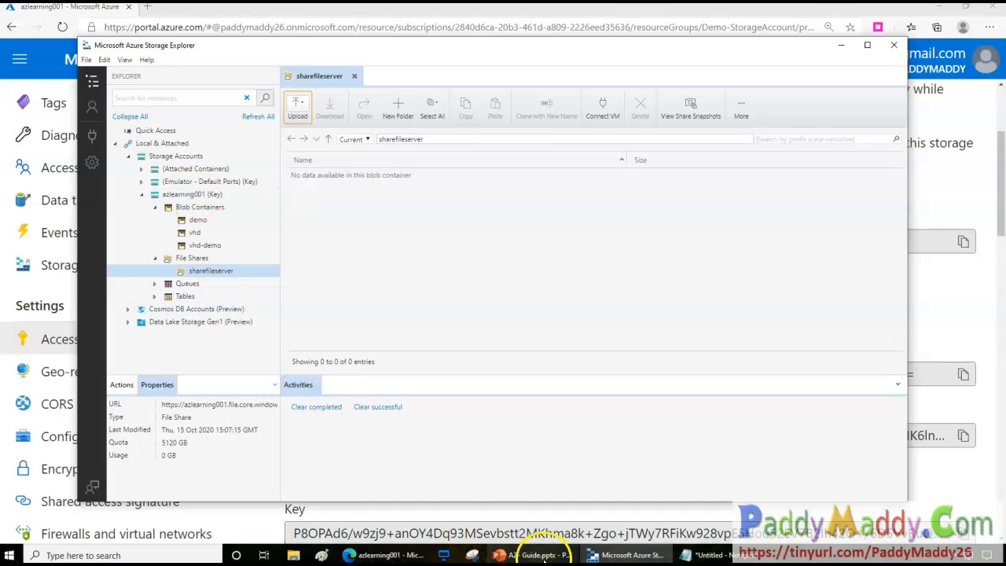
{"action": "left_click", "coordinate": [633, 556]}
{"action": "scroll", "coordinate": [601, 444], "scroll_direction": "down", "scroll_amount": 3}
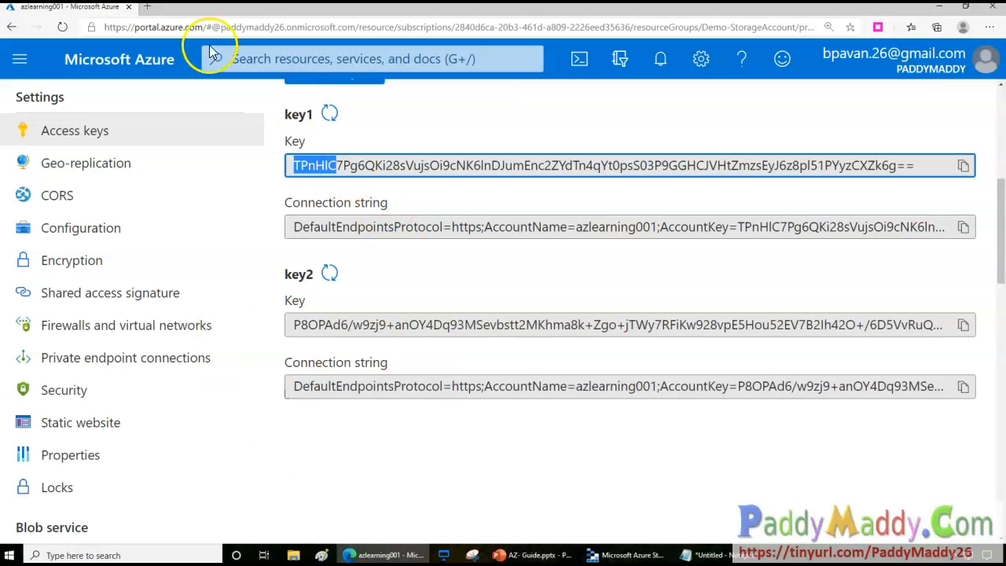
{"action": "left_click", "coordinate": [625, 555]}
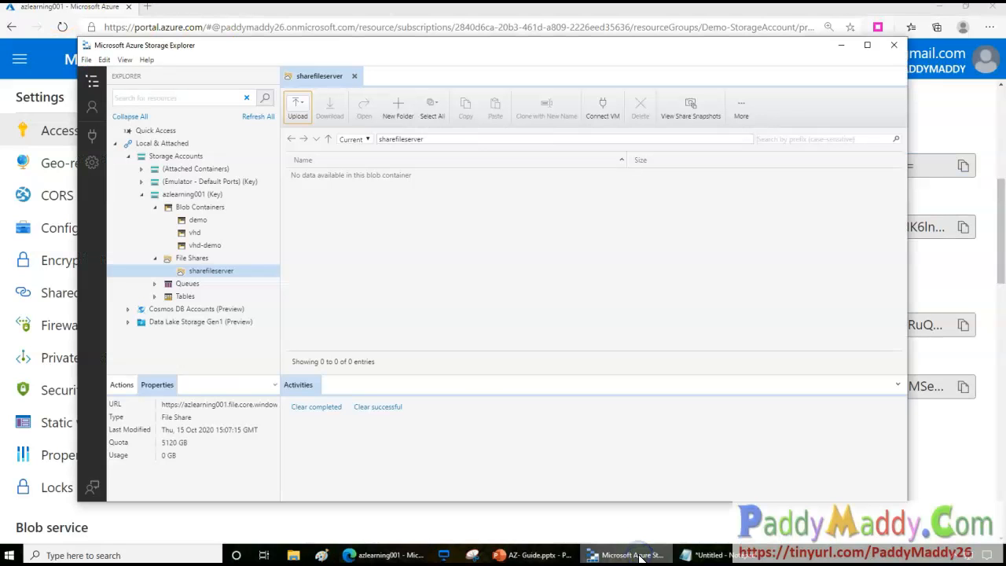
{"action": "left_click", "coordinate": [197, 220]}
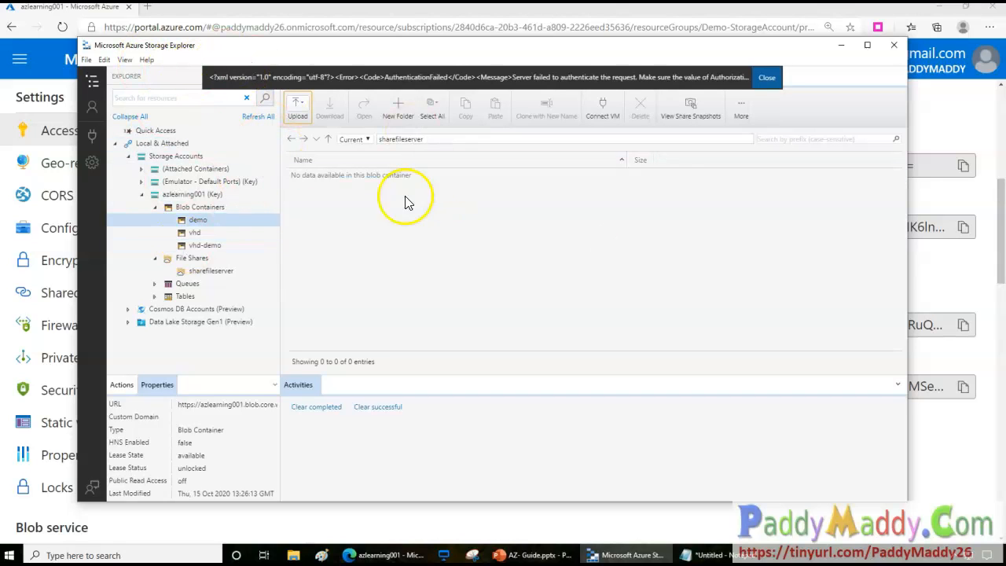
{"action": "left_click", "coordinate": [191, 233]}
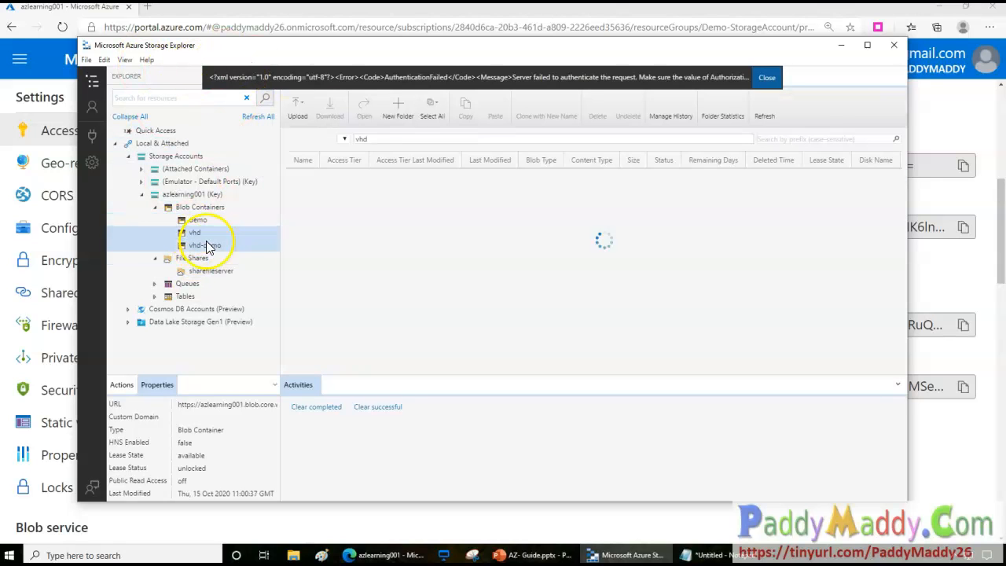
{"action": "left_click", "coordinate": [206, 246]}
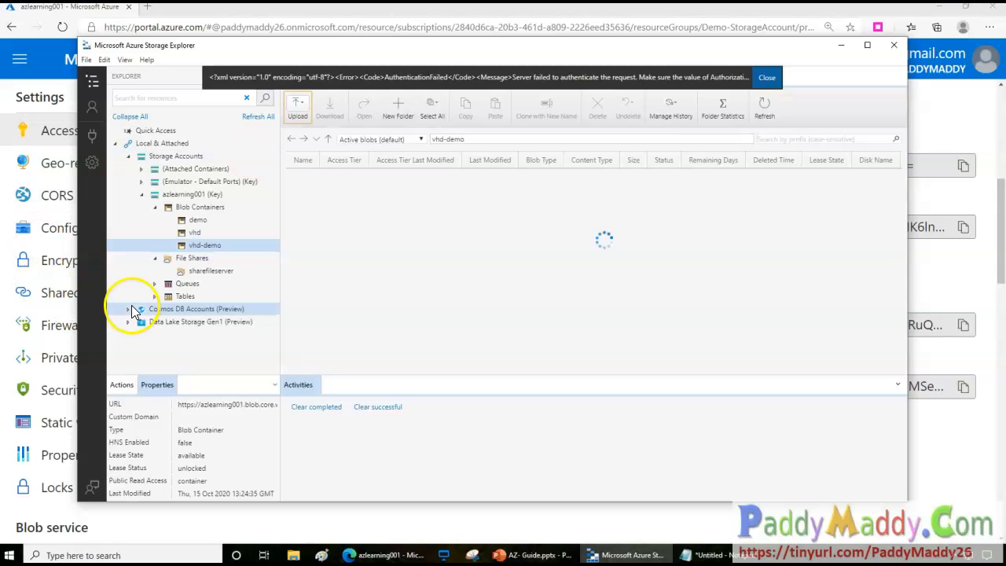
Step: Detach the azlearning001 connection that uses the old key1
{"action": "right_click", "coordinate": [188, 195]}
{"action": "left_click", "coordinate": [228, 202]}
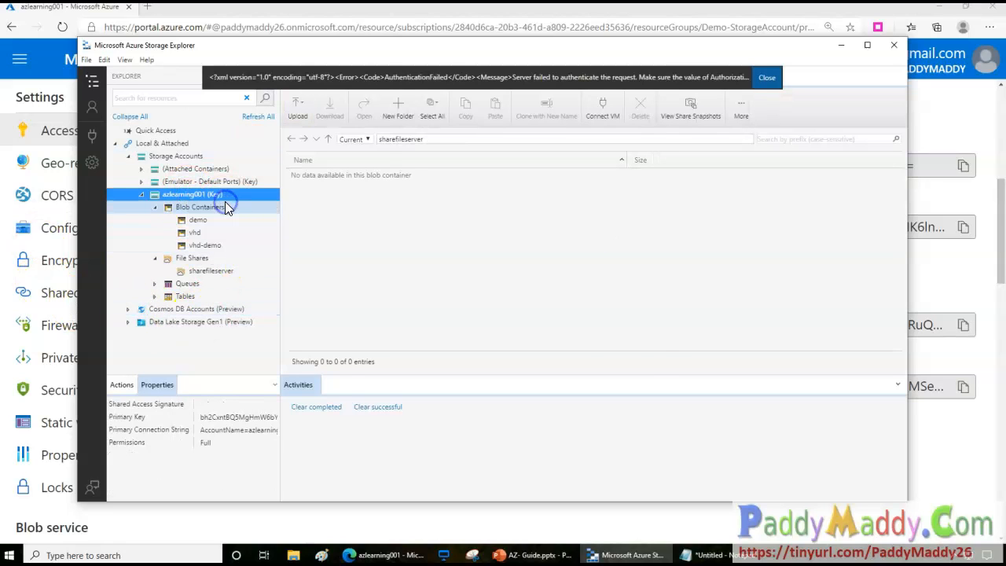
{"action": "left_click", "coordinate": [578, 348]}
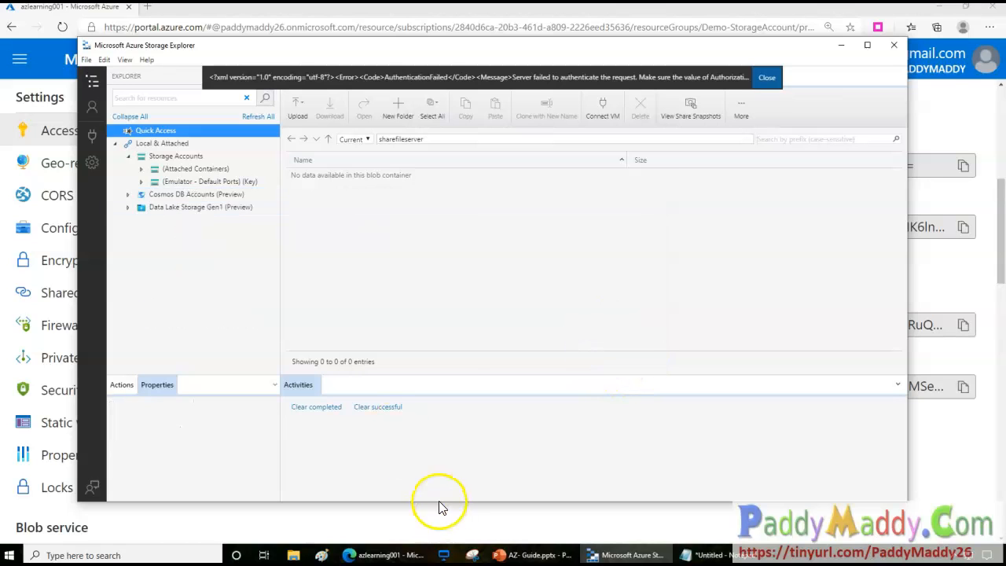
Step: Connect to azlearning001 by storage account name and key, with display name azlearning001 and the key2 access key as account key
{"action": "left_click", "coordinate": [435, 522]}
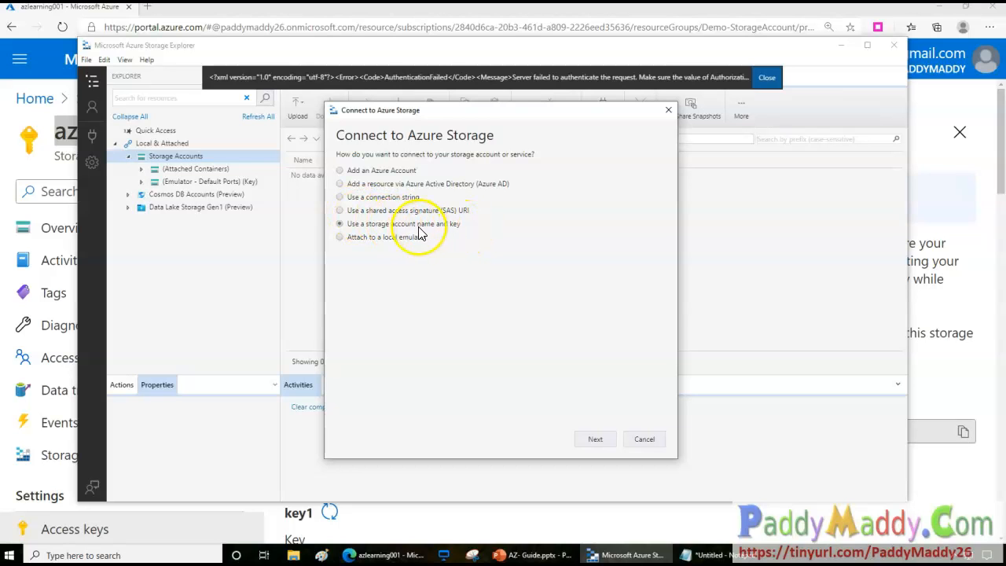
{"action": "left_click", "coordinate": [594, 439]}
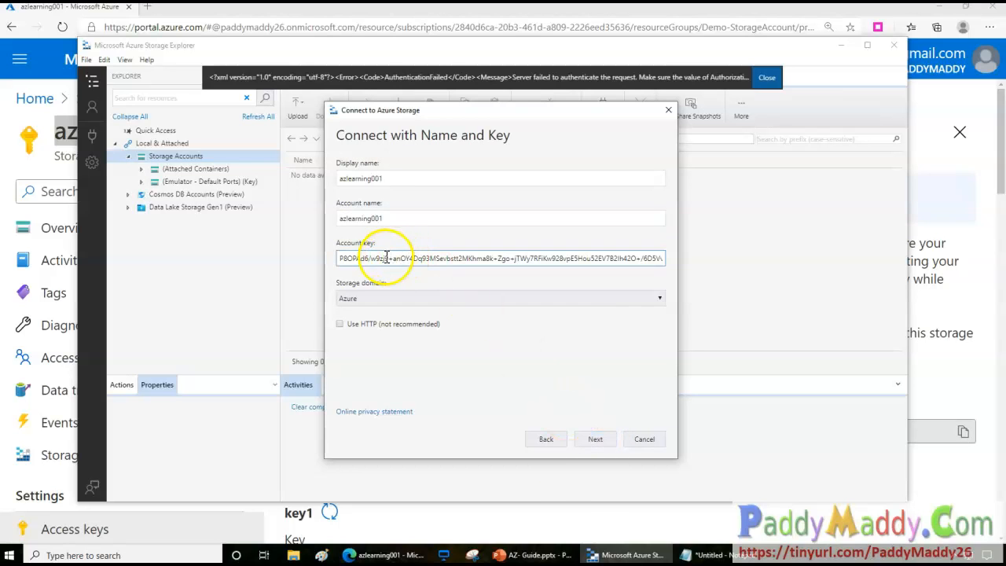
{"action": "left_click", "coordinate": [598, 440]}
{"action": "left_click", "coordinate": [600, 441]}
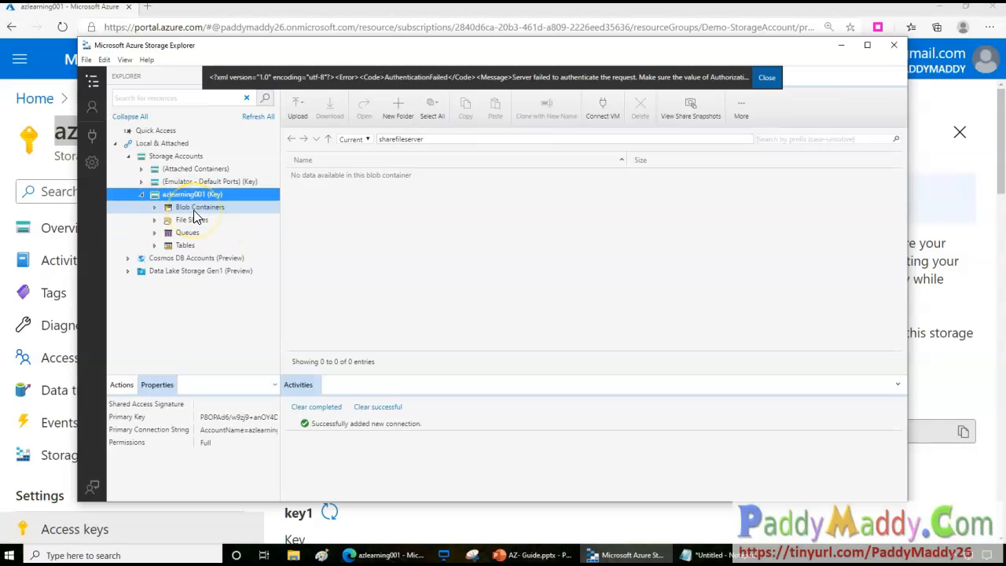
Step: Expand the reconnected account's blob containers and open the vhd-demo container
{"action": "left_click", "coordinate": [193, 210]}
{"action": "left_click", "coordinate": [154, 208]}
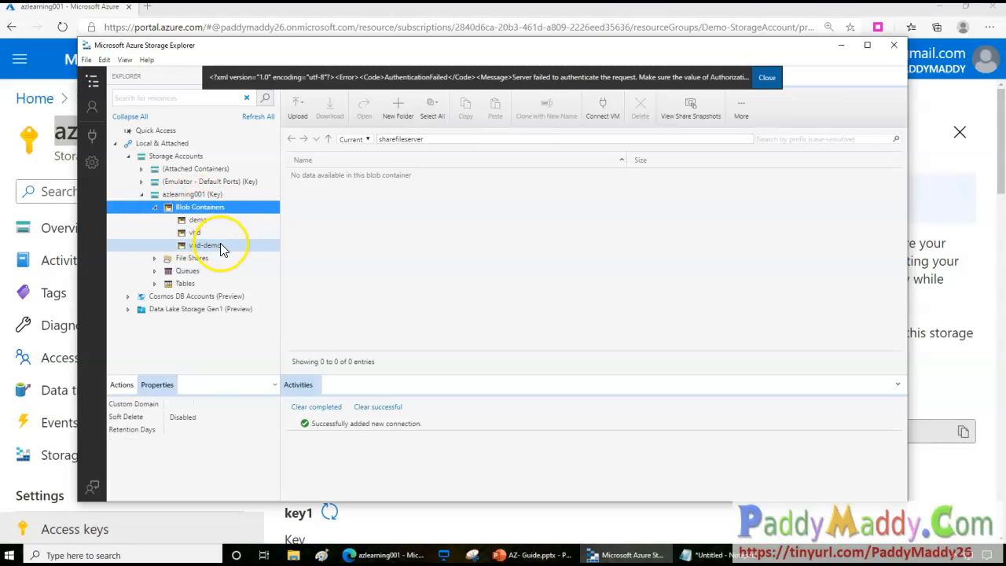
{"action": "left_click", "coordinate": [215, 246]}
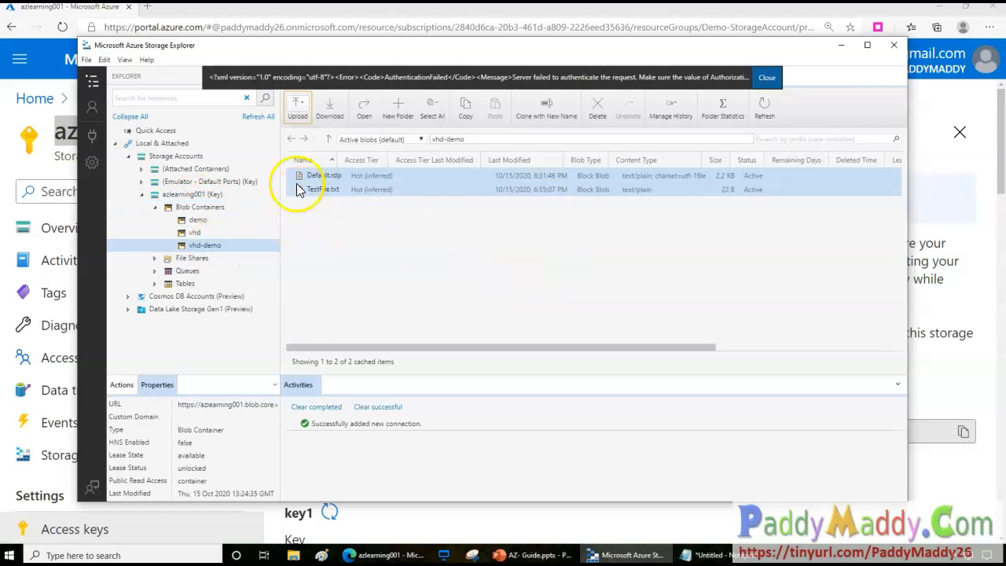
Step: Create a shared access signature for the vhd-demo container with Read, Add, Create, Write and List permissions and no access policy
{"action": "right_click", "coordinate": [200, 247]}
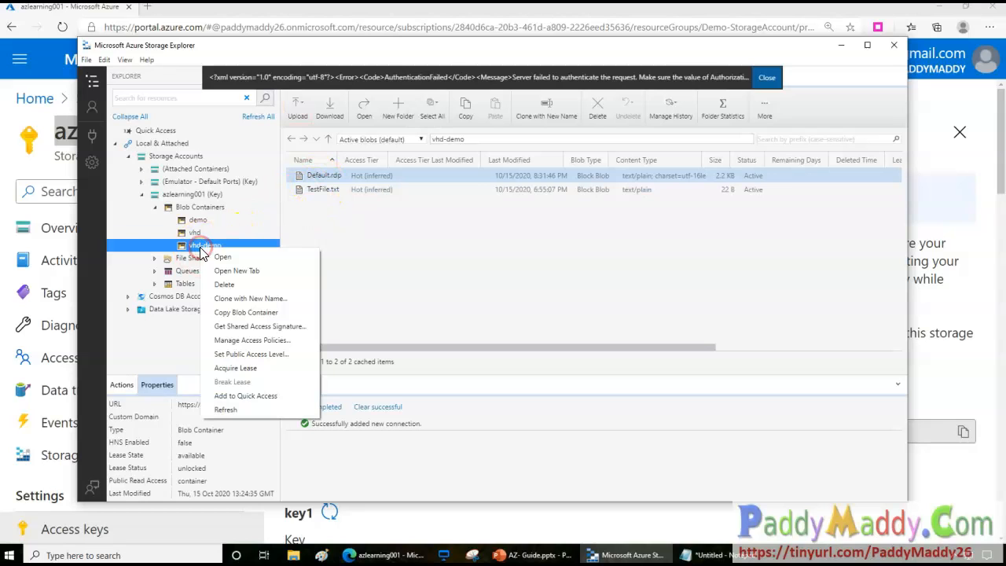
{"action": "left_click", "coordinate": [276, 328]}
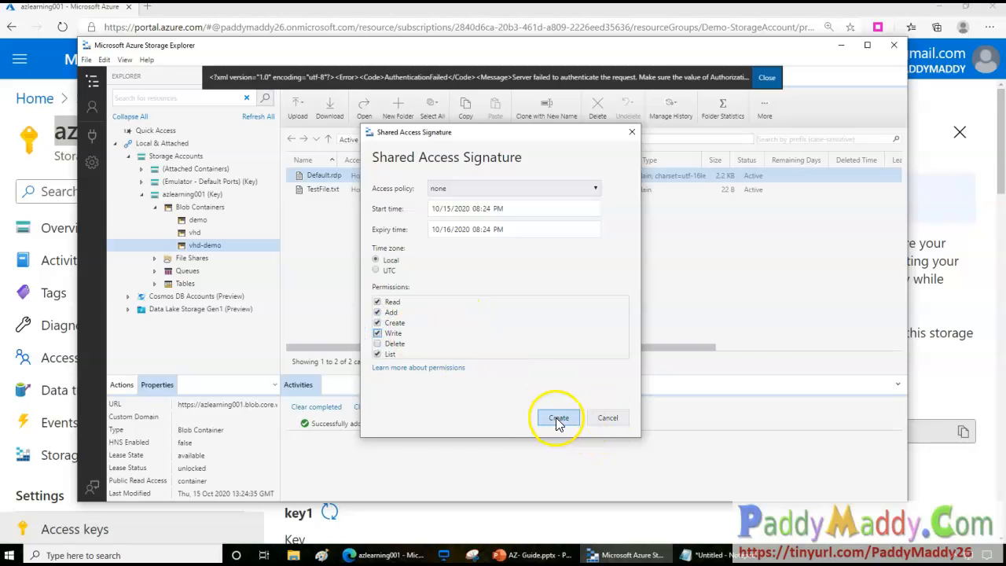
{"action": "left_click", "coordinate": [523, 209]}
{"action": "left_click", "coordinate": [468, 189]}
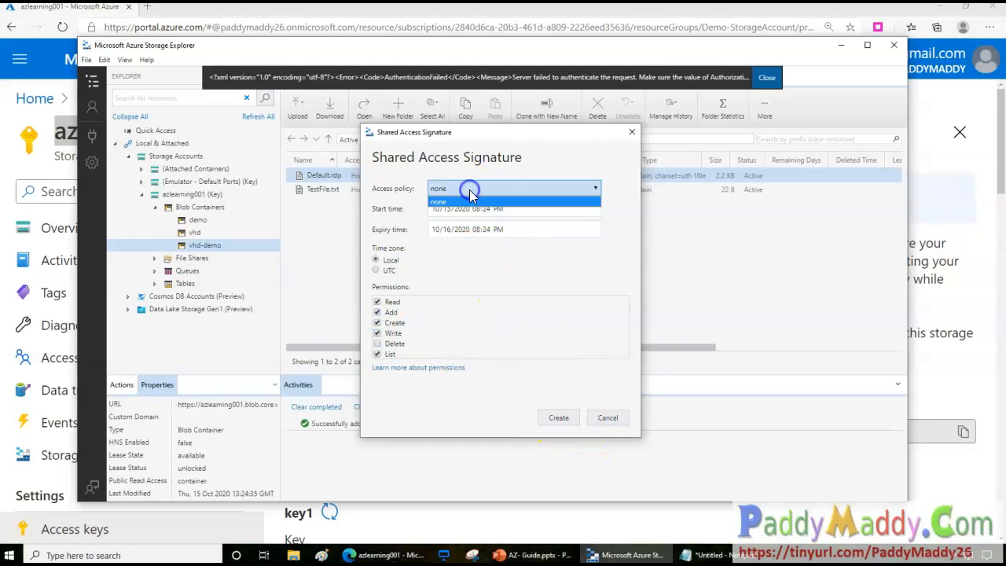
{"action": "left_click", "coordinate": [469, 189]}
{"action": "left_click", "coordinate": [560, 417]}
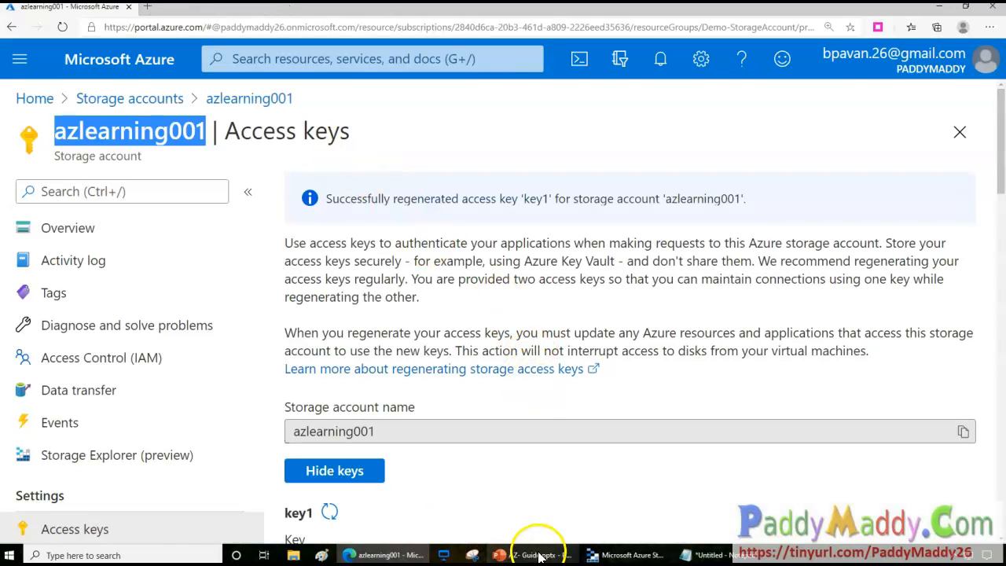
{"action": "left_click", "coordinate": [603, 553]}
{"action": "left_click", "coordinate": [560, 417]}
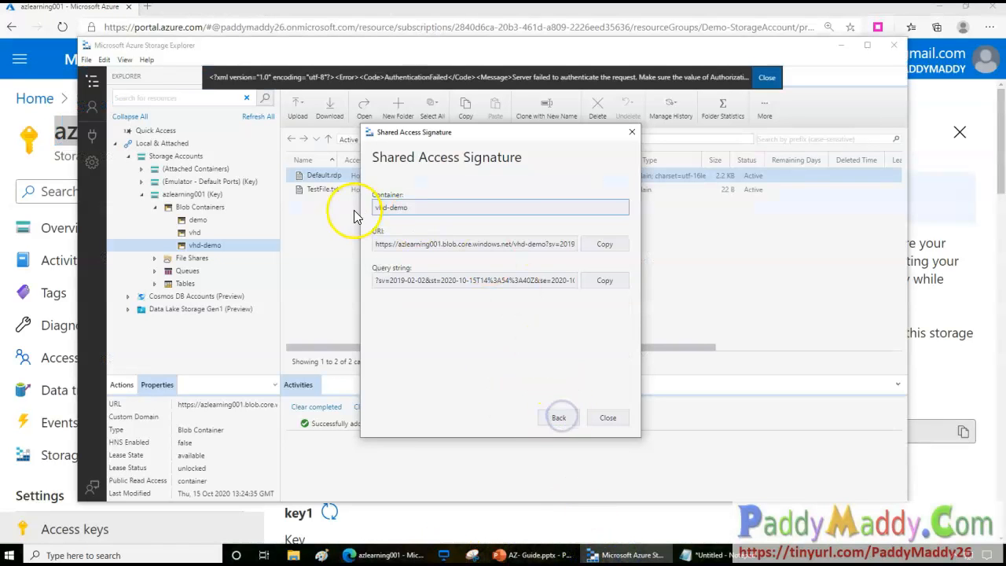
Step: Copy the vhd-demo container's shared access signature URI and close the signature dialog
{"action": "left_click_drag", "start_coordinate": [378, 244], "coordinate": [588, 247]}
{"action": "left_click", "coordinate": [476, 262]}
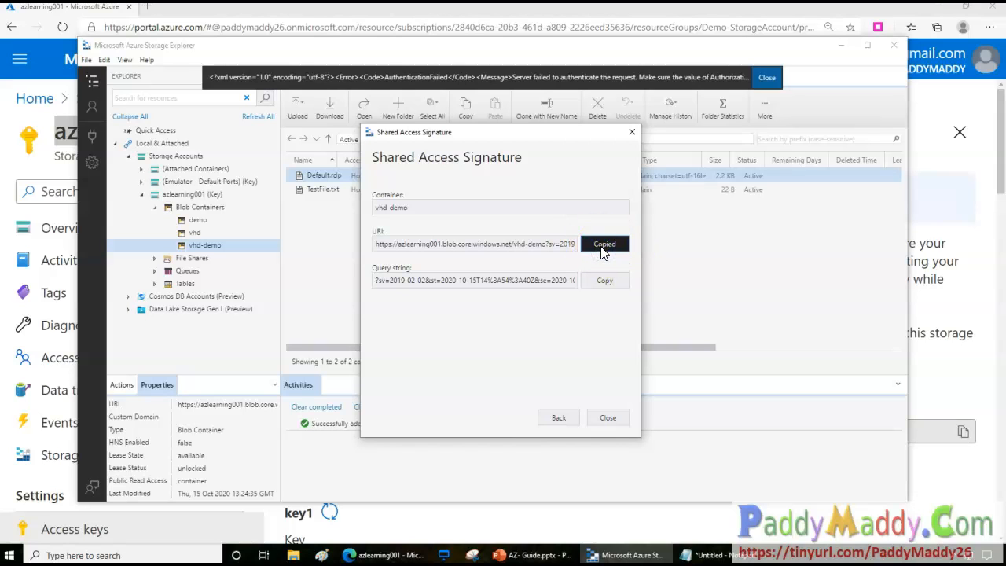
{"action": "left_click", "coordinate": [608, 417]}
Step: Detach the azlearning001 connection that uses key2 and confirm the removal
{"action": "left_click", "coordinate": [190, 195]}
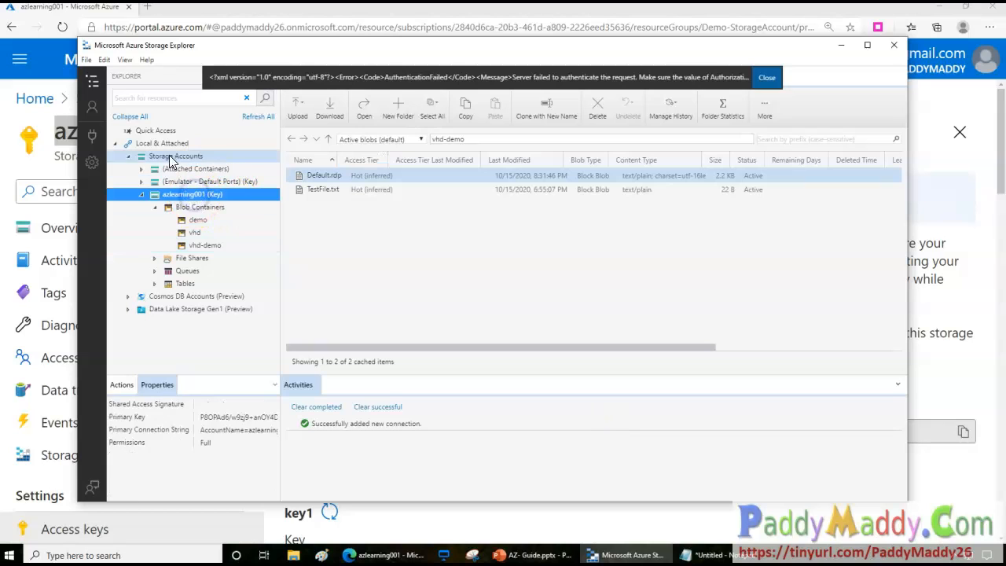
{"action": "right_click", "coordinate": [191, 196]}
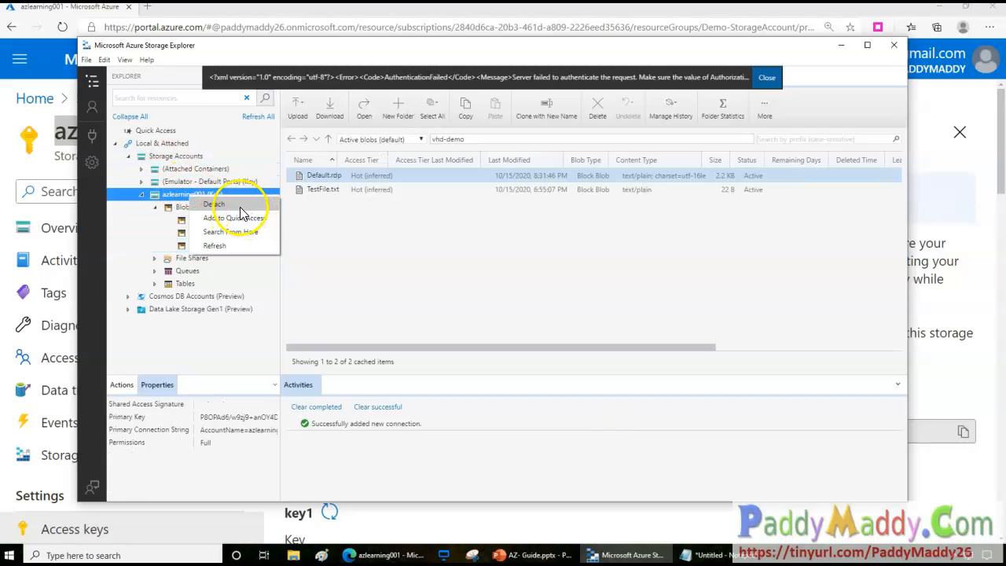
{"action": "left_click", "coordinate": [240, 206]}
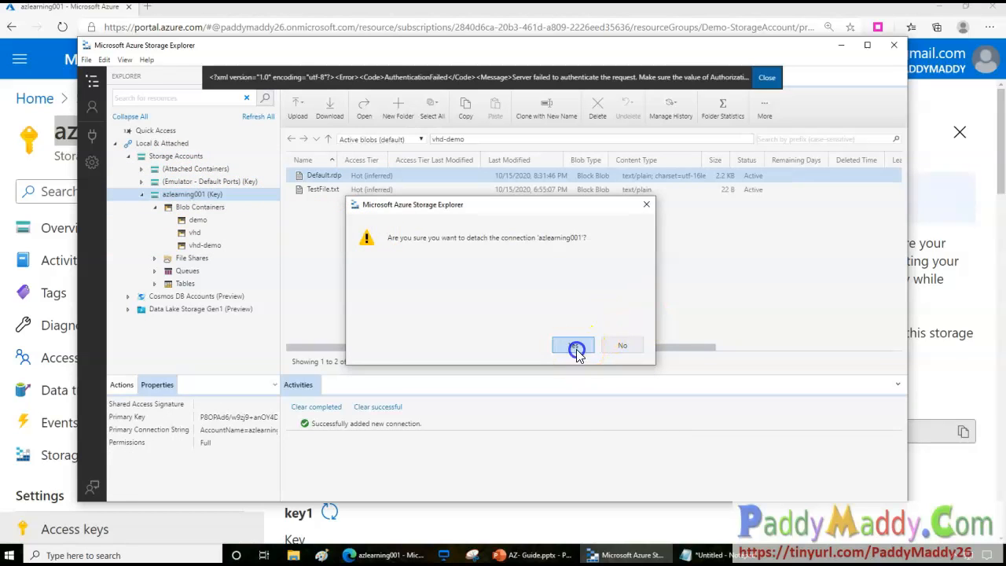
{"action": "left_click", "coordinate": [576, 348]}
Step: Connect to the vhd-demo container through a shared access signature URI, pasting the copied URI and finishing the attachment
{"action": "right_click", "coordinate": [179, 157]}
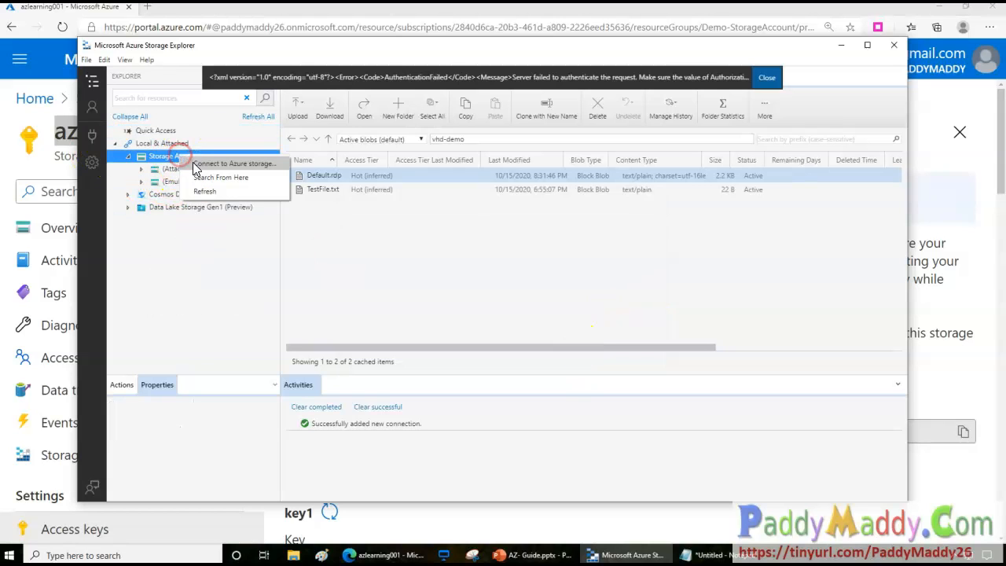
{"action": "left_click", "coordinate": [202, 165]}
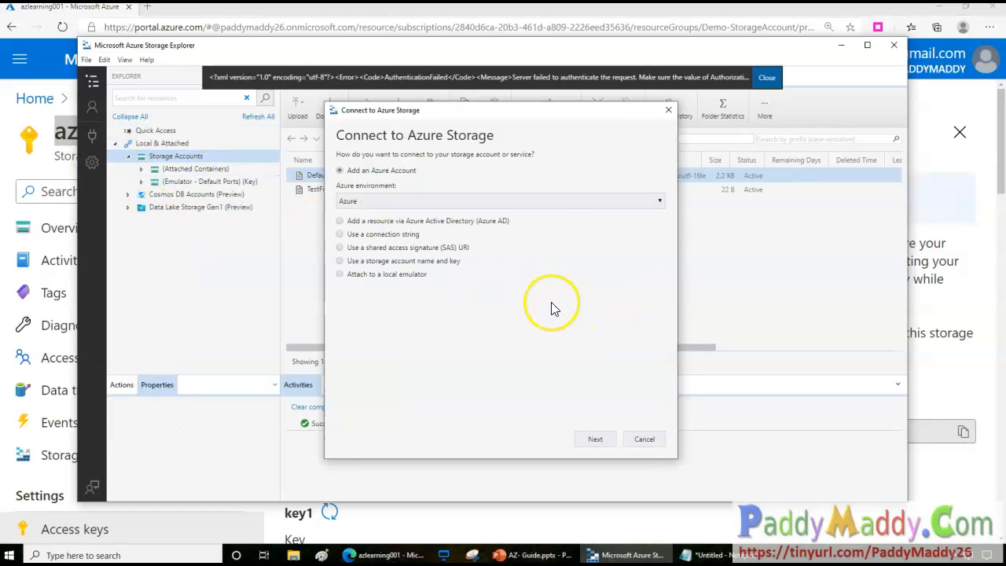
{"action": "left_click", "coordinate": [431, 247]}
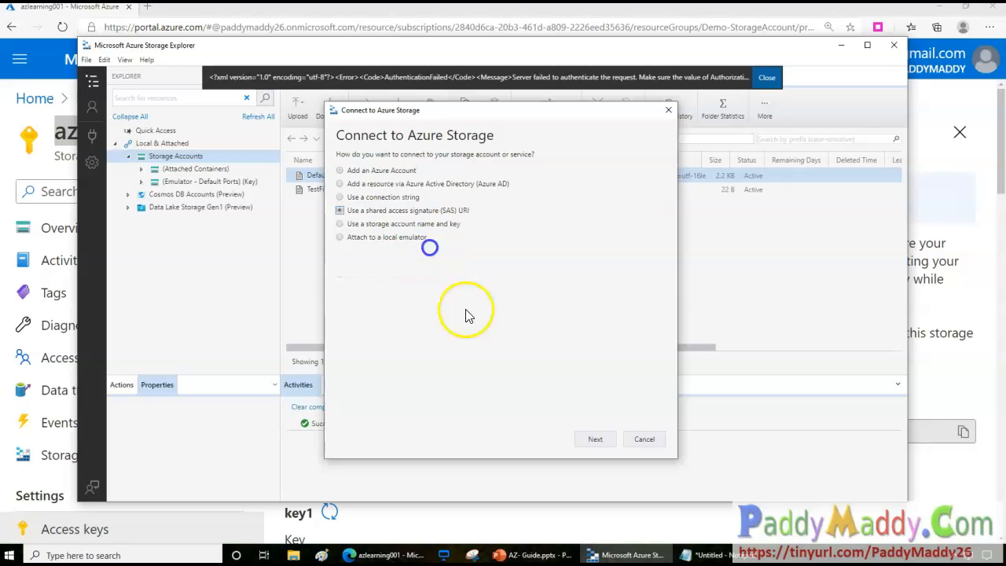
{"action": "left_click", "coordinate": [587, 438]}
{"action": "left_click", "coordinate": [382, 218]}
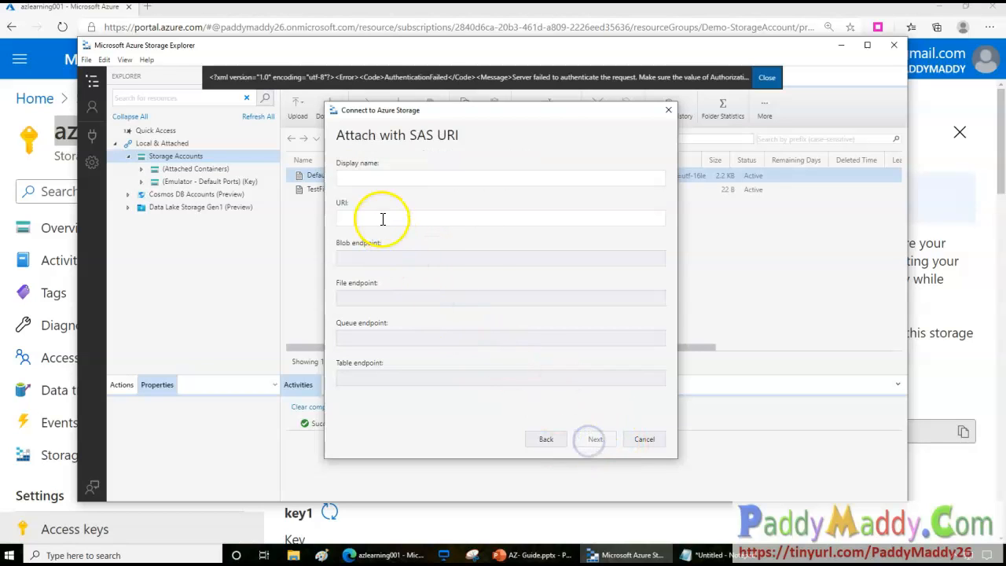
{"action": "key", "text": "ctrl+v"}
{"action": "left_click", "coordinate": [595, 438]}
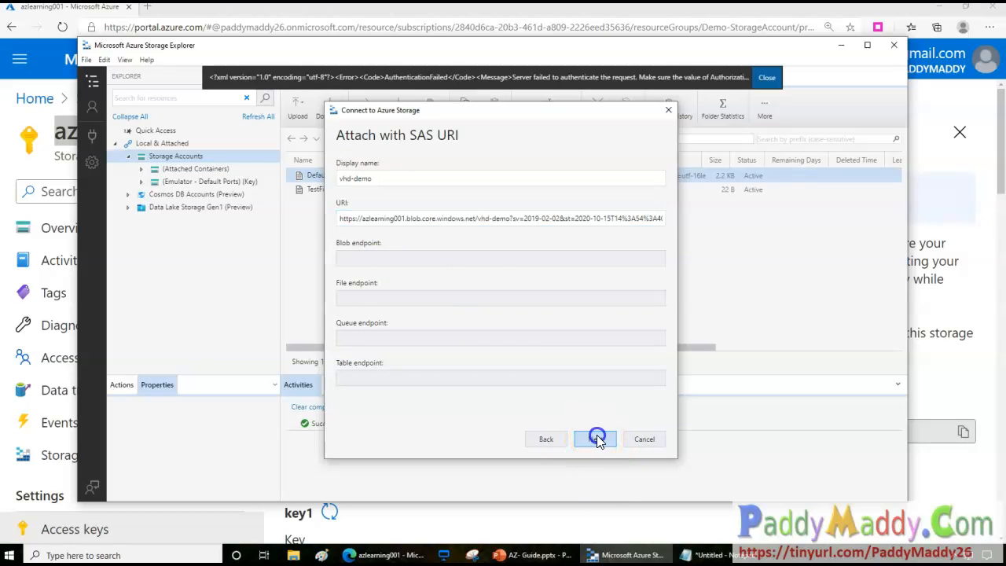
{"action": "left_click", "coordinate": [595, 438]}
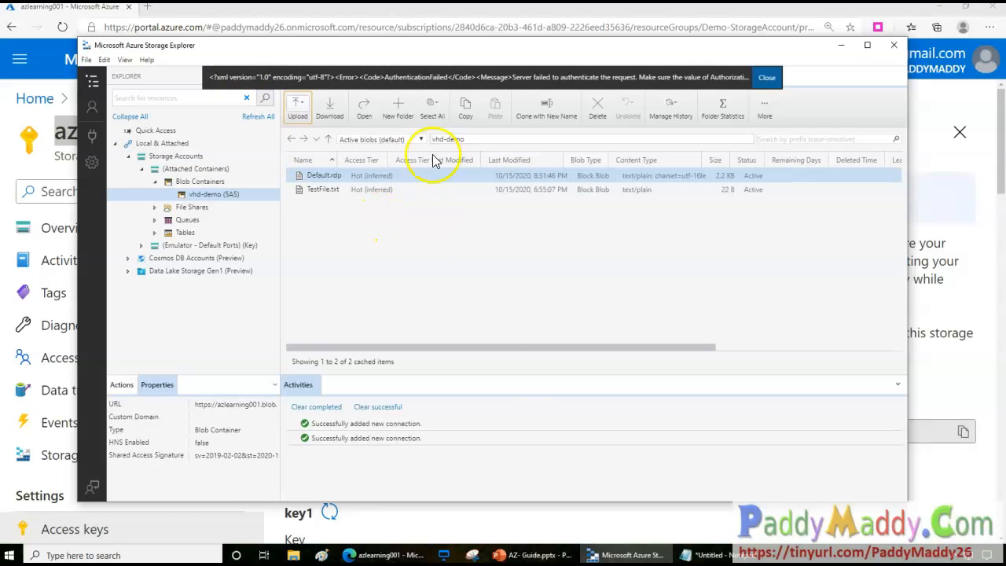
Step: Switch to the browser and look through the azlearning001 storage account's settings in the Azure portal
{"action": "left_click", "coordinate": [700, 533]}
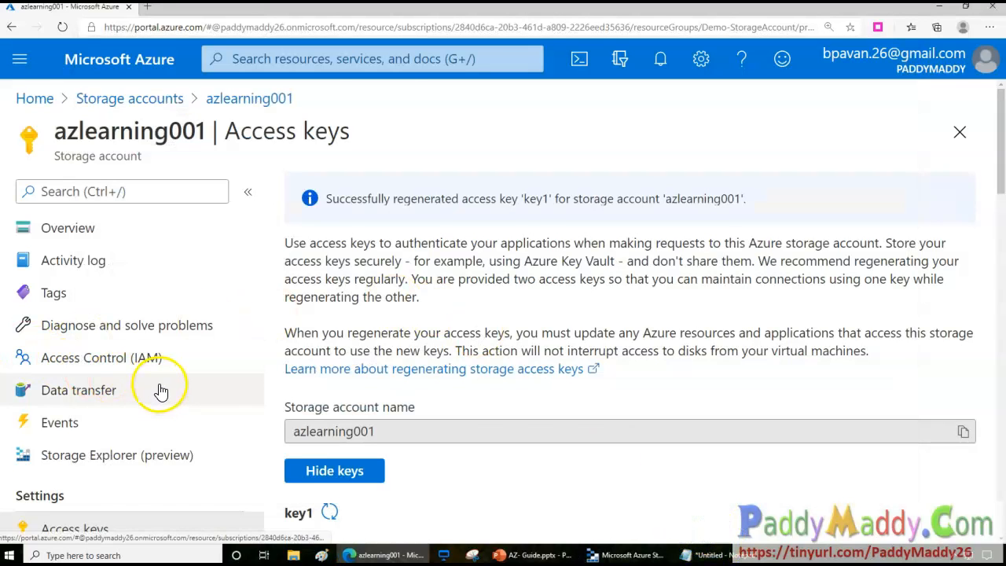
{"action": "scroll", "coordinate": [164, 320], "scroll_direction": "down", "scroll_amount": 3}
{"action": "left_click", "coordinate": [69, 259]}
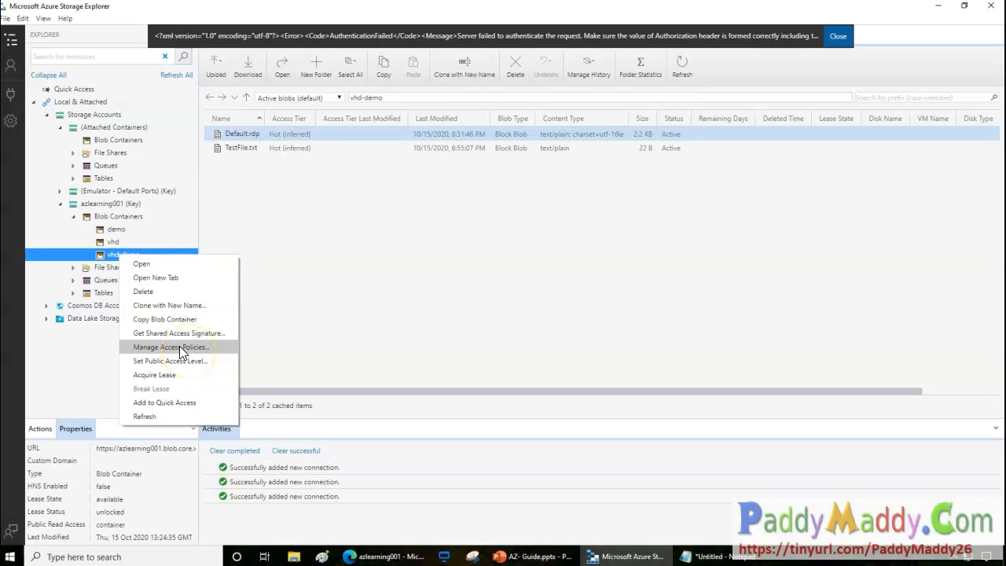
Step: Create a new shared access signature for the vhd-demo container with Read, Create, Write and List permissions and no access policy
{"action": "left_click", "coordinate": [177, 335]}
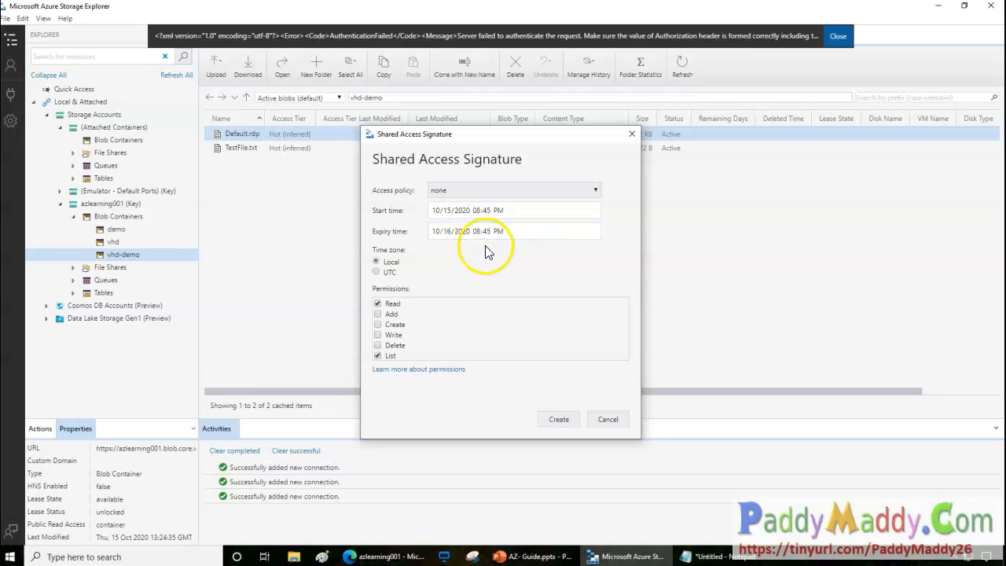
{"action": "left_click", "coordinate": [439, 191]}
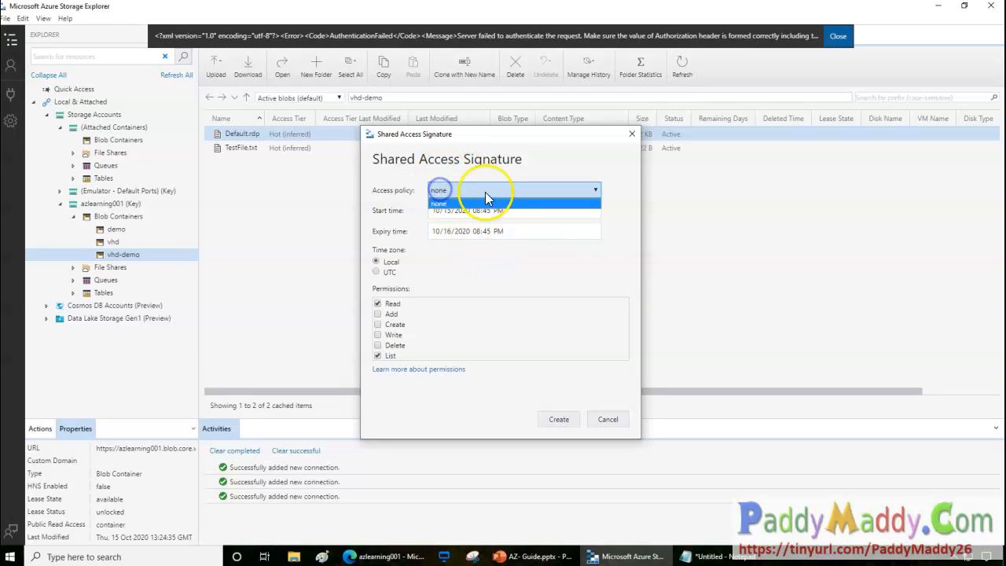
{"action": "left_click", "coordinate": [436, 195]}
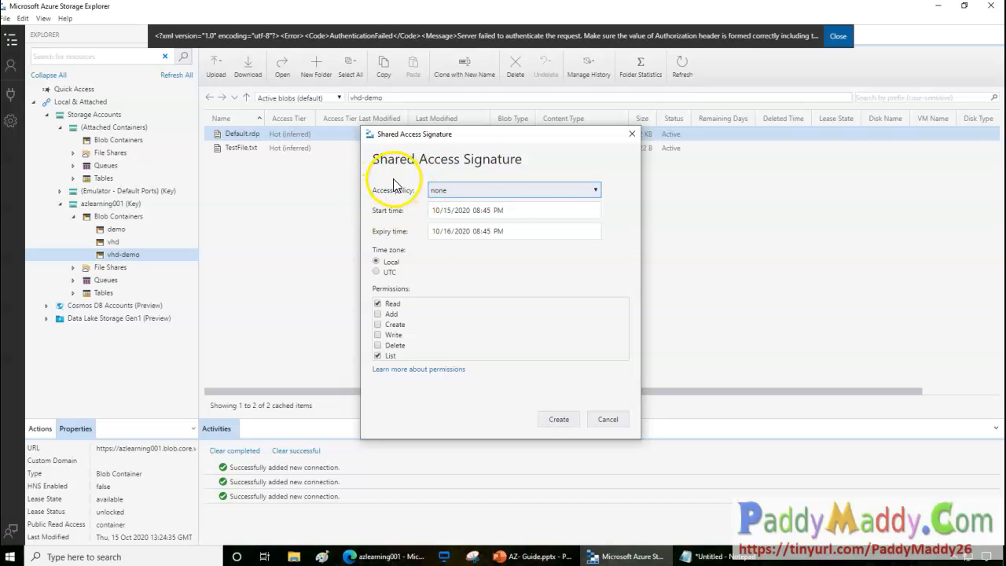
{"action": "left_click", "coordinate": [393, 324]}
{"action": "left_click", "coordinate": [392, 335]}
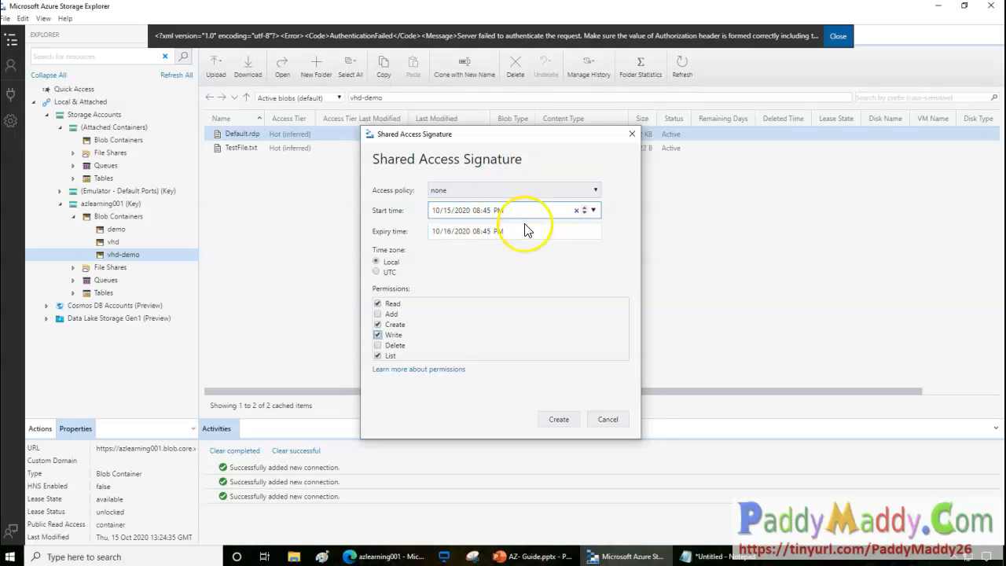
{"action": "left_click", "coordinate": [460, 213]}
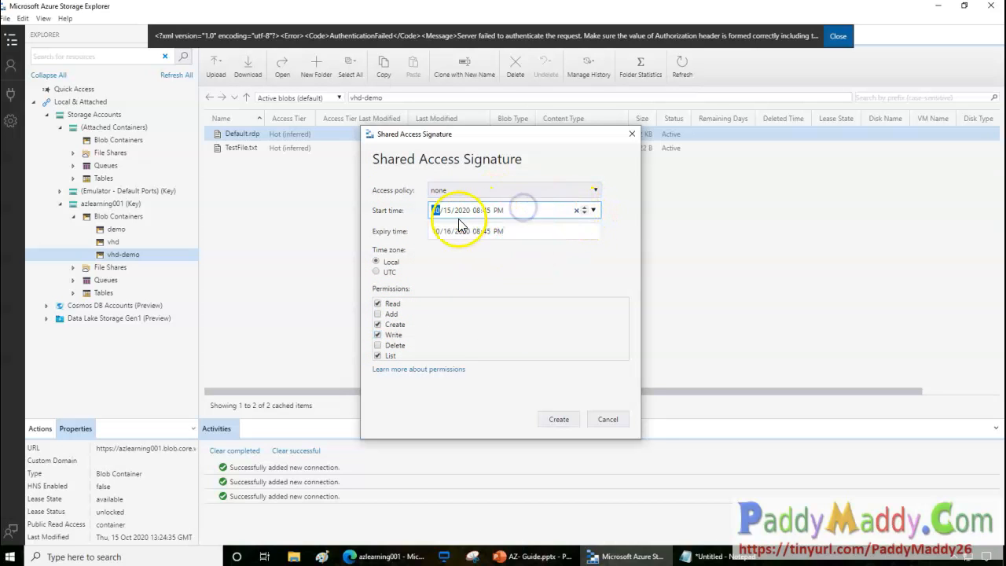
{"action": "left_click", "coordinate": [448, 233]}
{"action": "left_click", "coordinate": [447, 210]}
{"action": "left_click", "coordinate": [449, 235]}
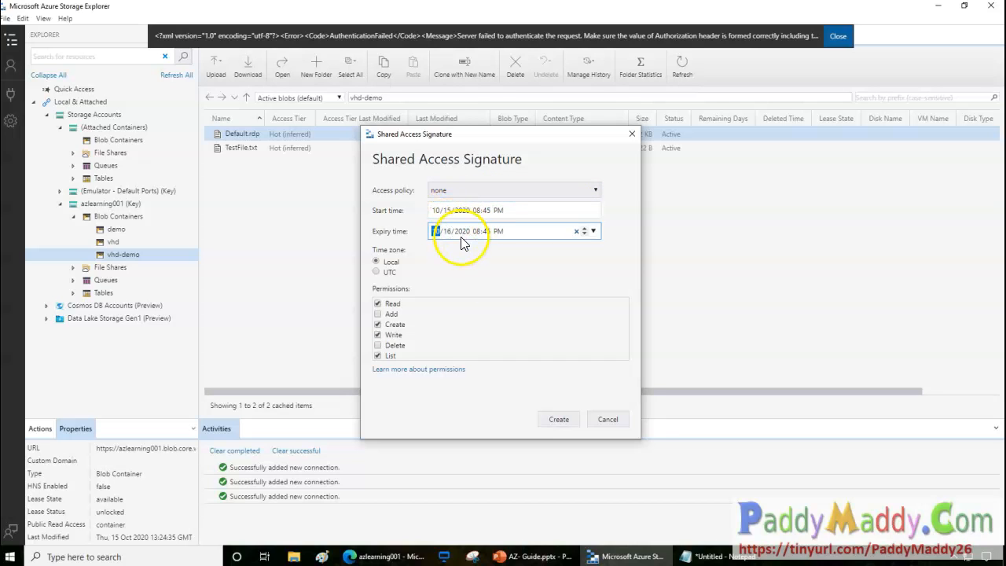
{"action": "left_click", "coordinate": [564, 420]}
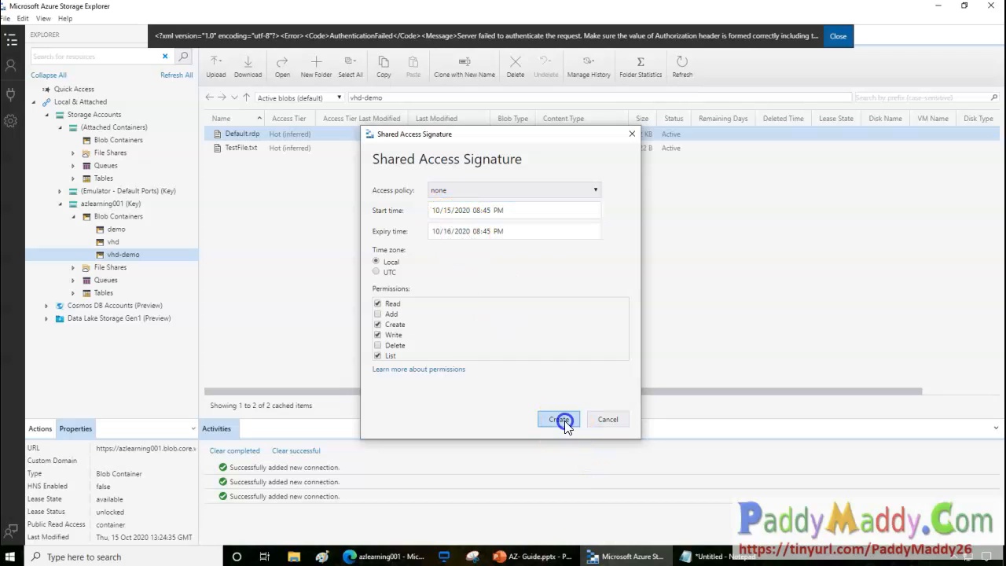
Step: Copy the new shared access signature URI and replace all the text in the open Notepad document with it
{"action": "left_click", "coordinate": [382, 283]}
{"action": "left_click", "coordinate": [482, 246]}
{"action": "left_click", "coordinate": [607, 246]}
{"action": "left_click", "coordinate": [609, 248]}
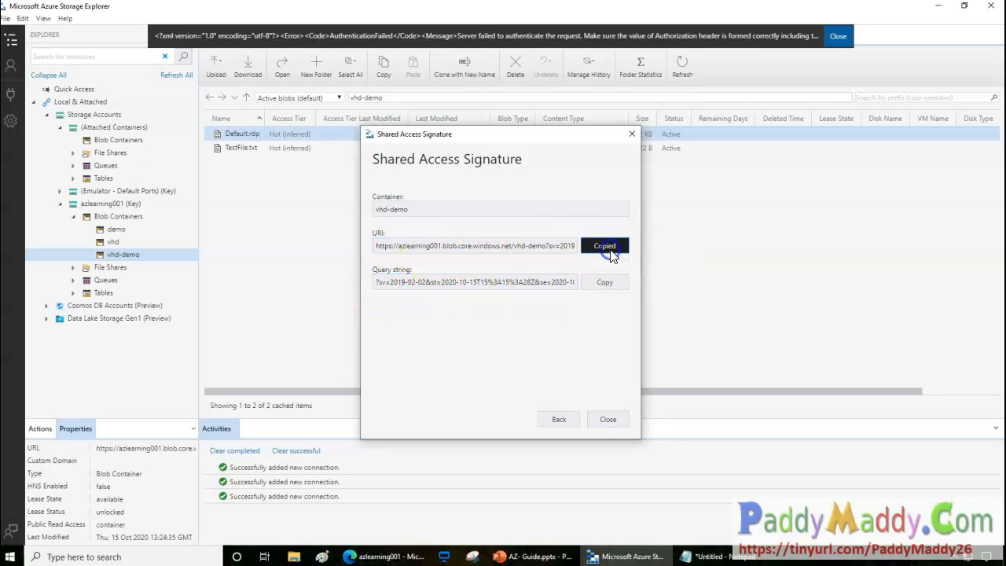
{"action": "left_click", "coordinate": [717, 555]}
{"action": "key", "text": "ctrl+a"}
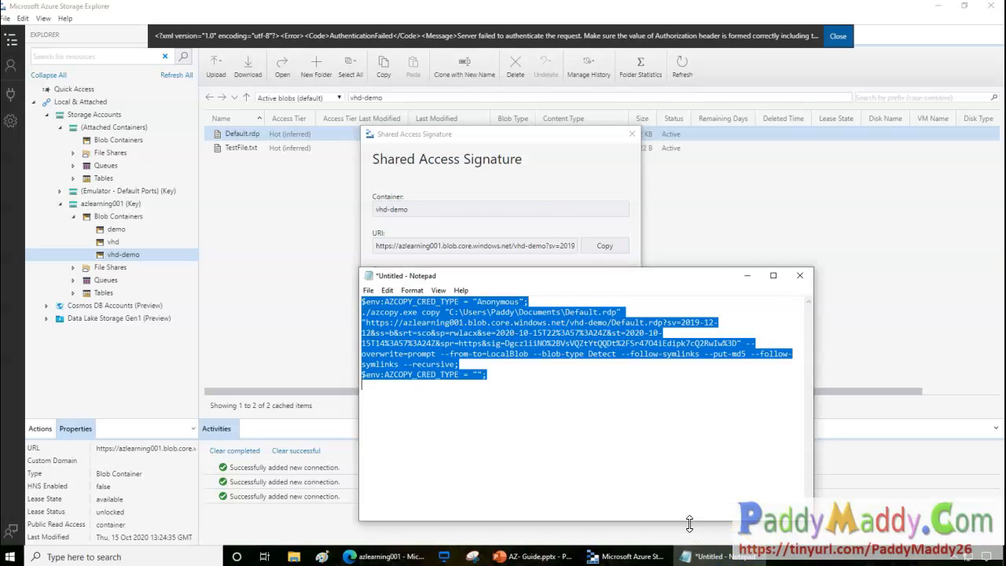
{"action": "key", "text": "ctrl+v"}
Step: Maximize the Notepad window and enlarge the font of the text
{"action": "double_click", "coordinate": [589, 275]}
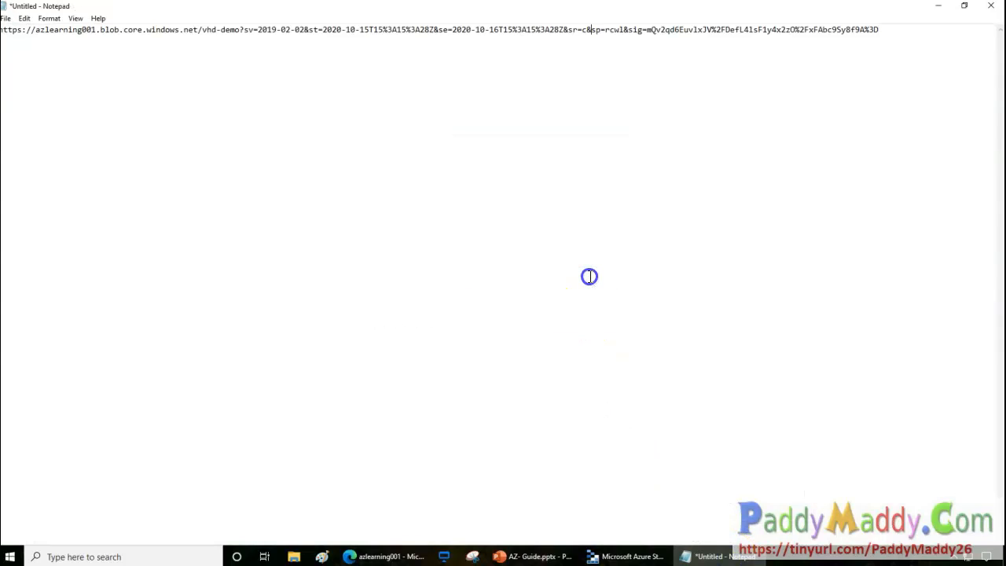
{"action": "left_click", "coordinate": [49, 18]}
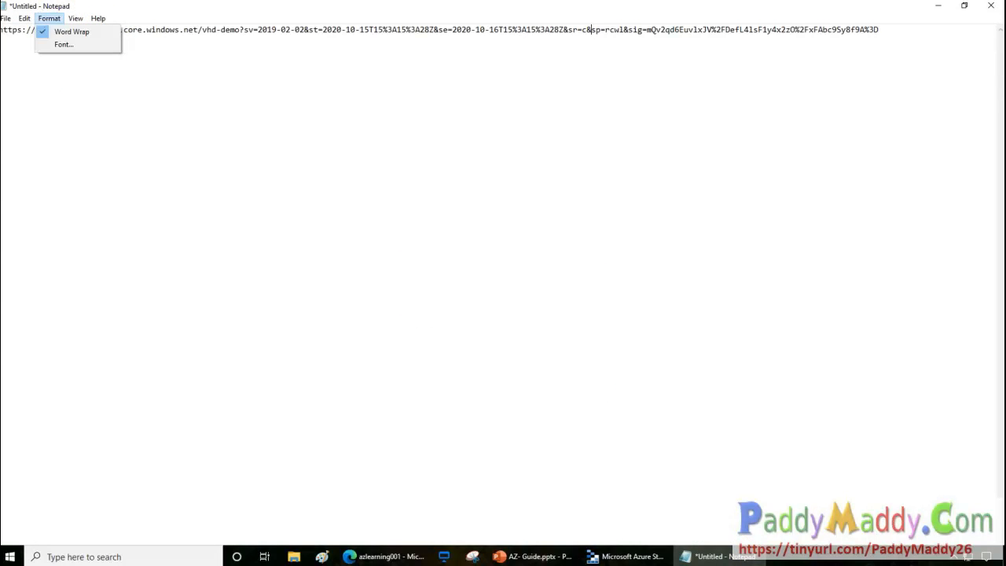
{"action": "left_click", "coordinate": [61, 31]}
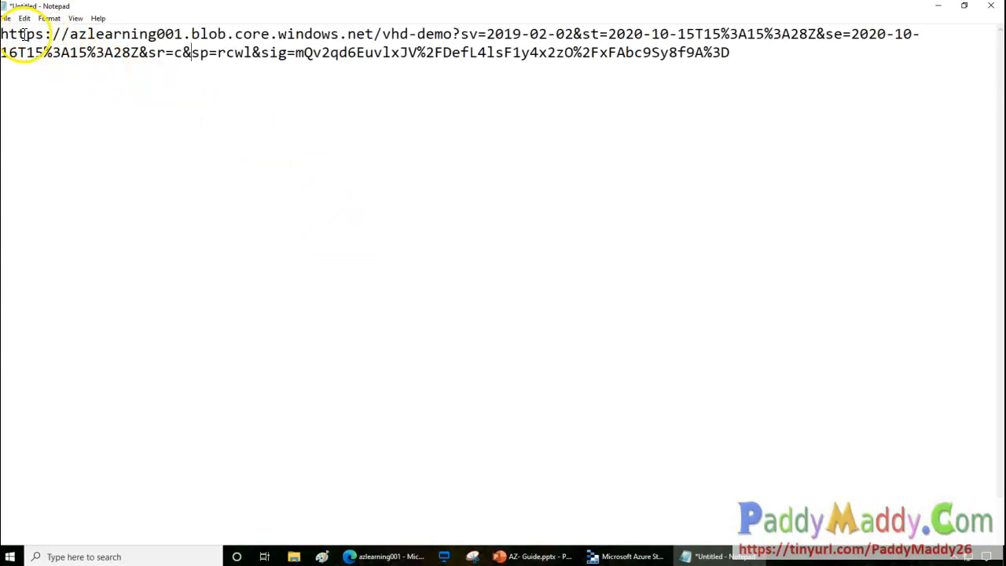
{"action": "left_click", "coordinate": [606, 56]}
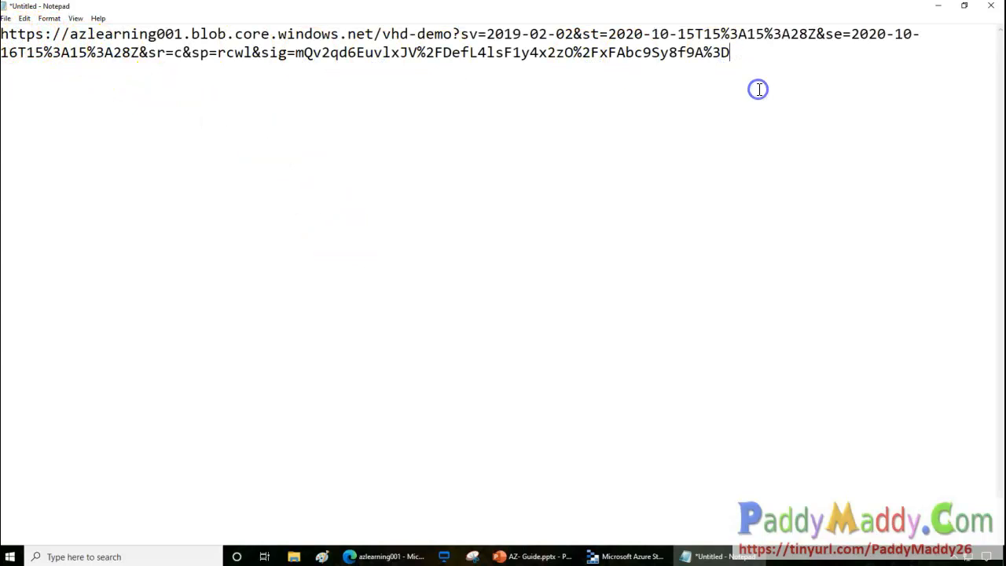
Step: Put the URI's sp and sig parameters on separate lines, removing the ampersands before them
{"action": "left_click", "coordinate": [190, 61]}
{"action": "key", "text": "BackSpace"}
{"action": "key", "text": "Return"}
{"action": "left_click", "coordinate": [66, 71]}
{"action": "key", "text": "BackSpace"}
{"action": "key", "text": "Return"}
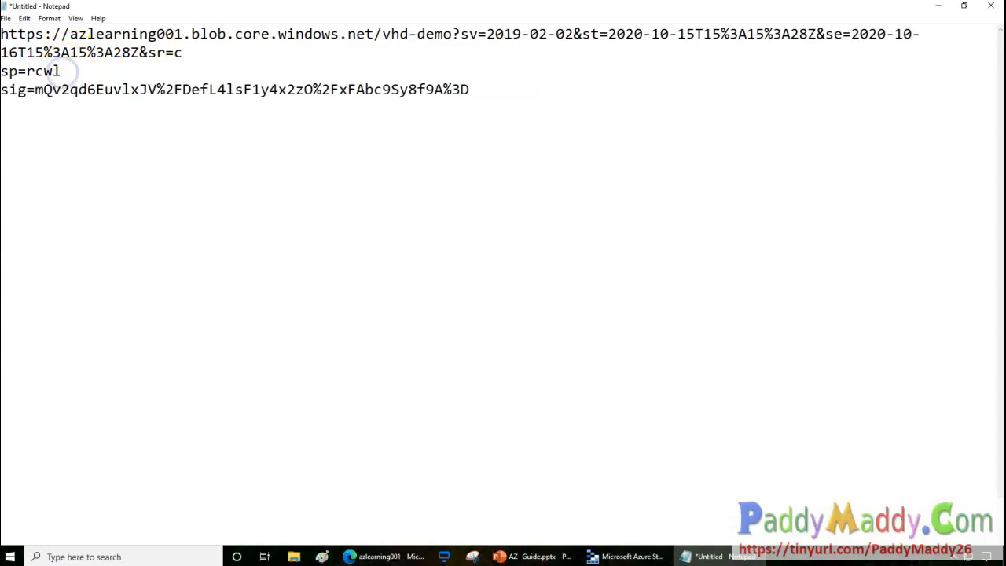
Step: Put the sr and st parameters on their own lines without ampersands and leave a blank line below the container address
{"action": "left_click", "coordinate": [142, 53]}
{"action": "left_click_drag", "start_coordinate": [141, 52], "coordinate": [148, 53]}
{"action": "key", "text": "BackSpace"}
{"action": "key", "text": "Return"}
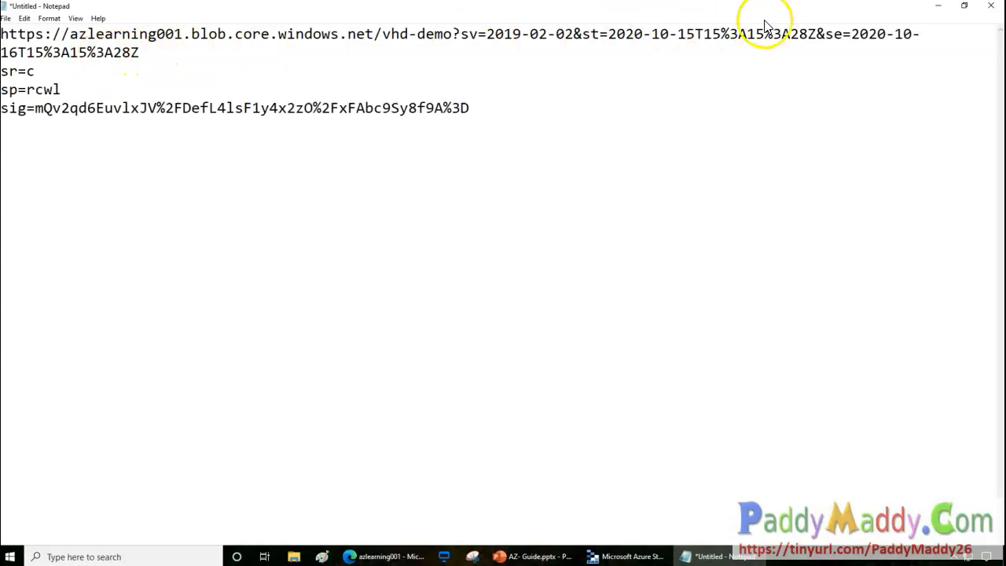
{"action": "left_click", "coordinate": [576, 35]}
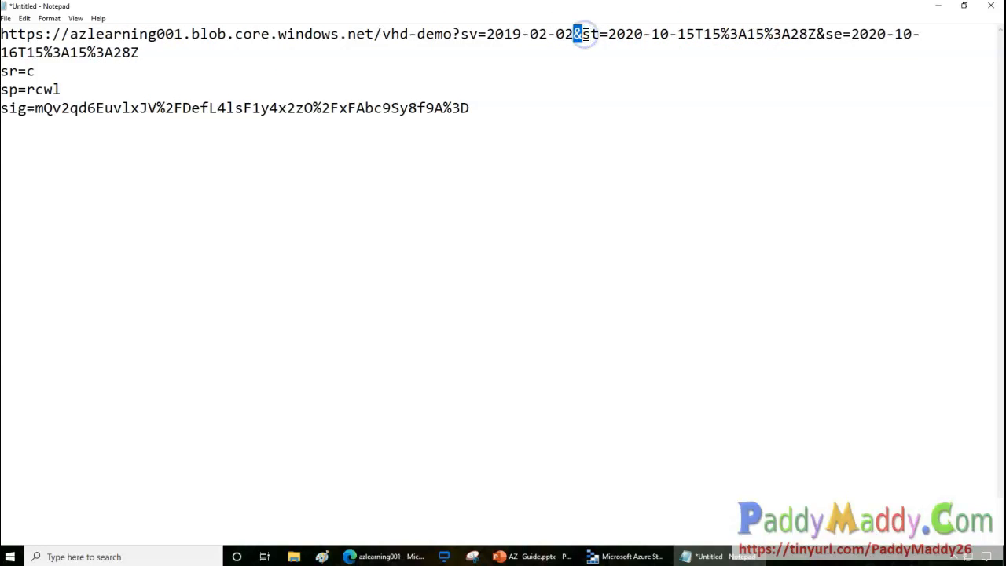
{"action": "key", "text": "BackSpace"}
{"action": "key", "text": "Return"}
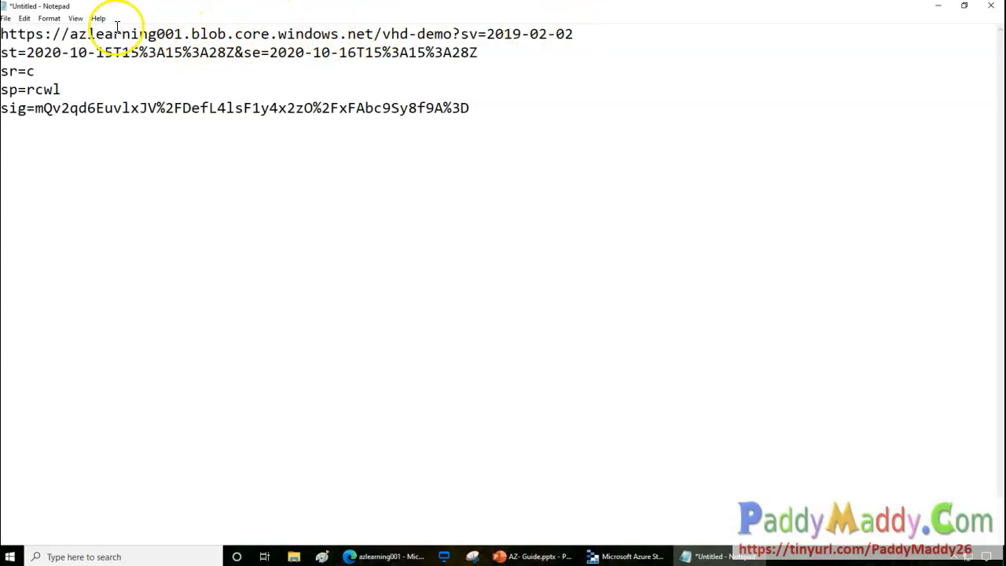
{"action": "left_click", "coordinate": [588, 34]}
{"action": "key", "text": "Return"}
Step: Examine the storage account name and the blob service part of the container address
{"action": "left_click_drag", "start_coordinate": [51, 35], "coordinate": [285, 38]}
{"action": "left_click", "coordinate": [326, 54]}
{"action": "left_click_drag", "start_coordinate": [192, 34], "coordinate": [212, 33]}
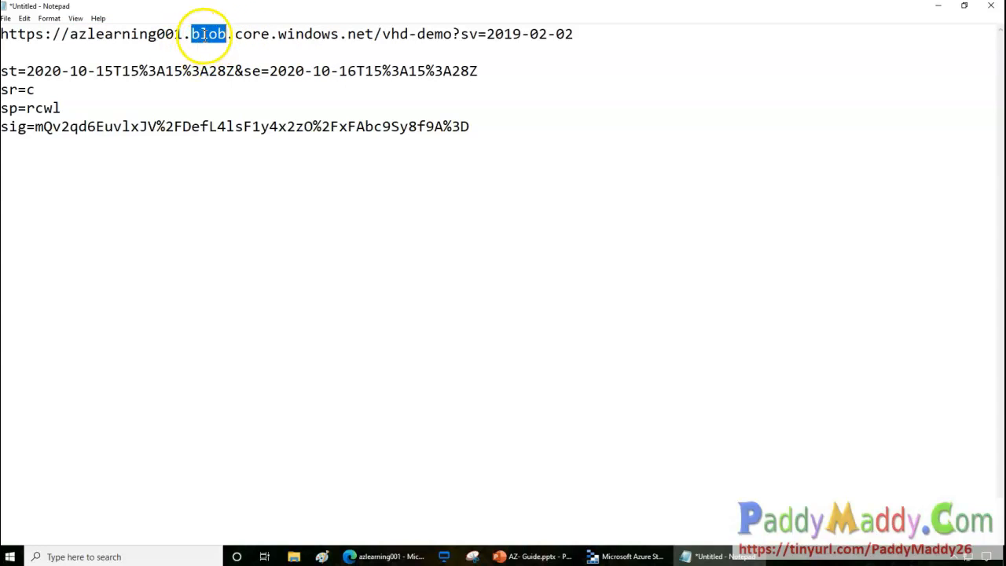
{"action": "left_click", "coordinate": [203, 36]}
{"action": "double_click", "coordinate": [203, 34]}
{"action": "left_click", "coordinate": [203, 34]}
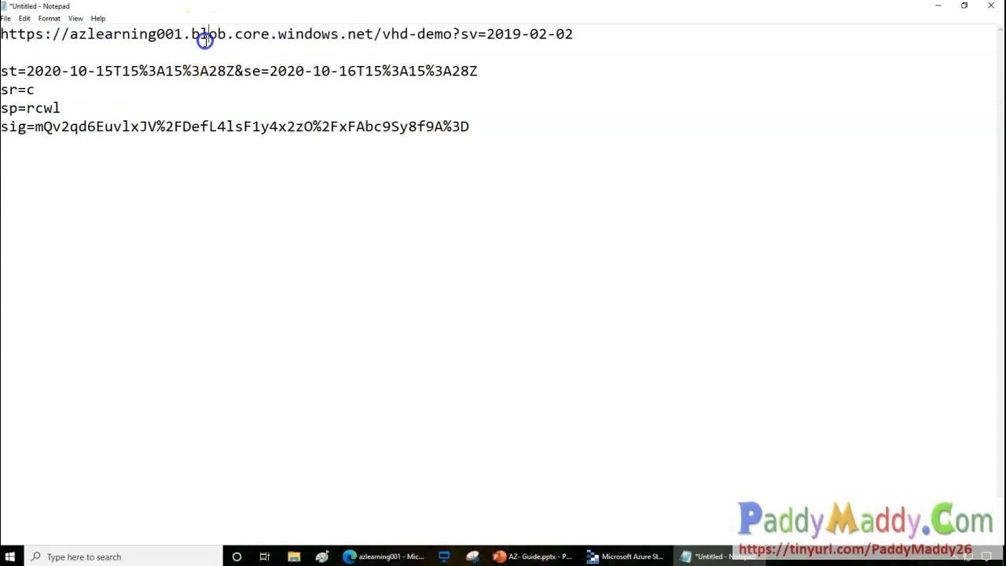
Step: Highlight the st start time and move the se parameter onto its own line in place of the ampersand
{"action": "left_click_drag", "start_coordinate": [18, 71], "coordinate": [1, 72]}
{"action": "left_click", "coordinate": [28, 70]}
{"action": "left_click_drag", "start_coordinate": [53, 72], "coordinate": [221, 72]}
{"action": "left_click", "coordinate": [238, 72]}
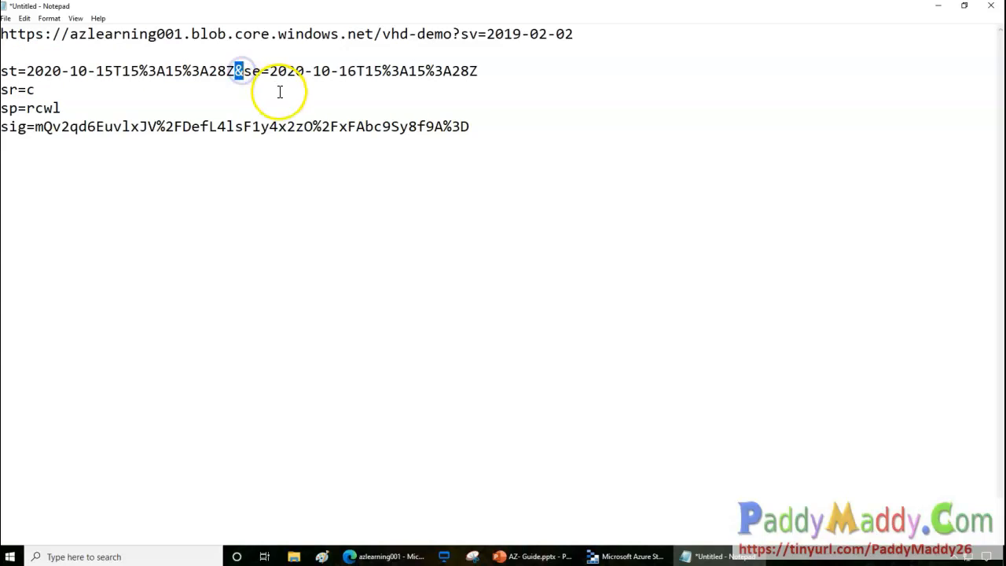
{"action": "key", "text": "Return"}
Step: Examine the start and expiry times, the sr and sp parameters, and the signature value
{"action": "left_click_drag", "start_coordinate": [17, 70], "coordinate": [237, 93]}
{"action": "left_click_drag", "start_coordinate": [27, 107], "coordinate": [1, 110]}
{"action": "left_click_drag", "start_coordinate": [61, 126], "coordinate": [1, 110]}
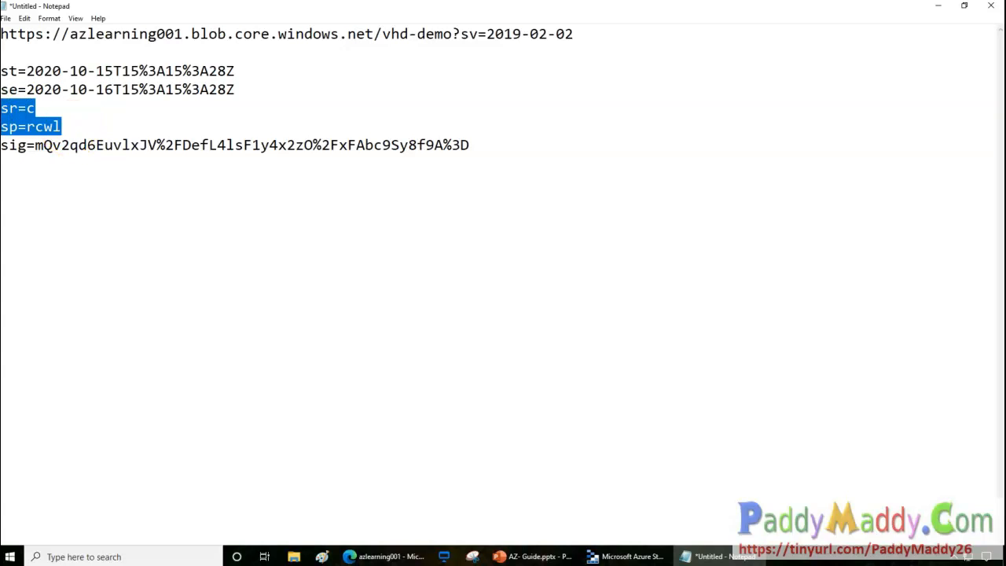
{"action": "double_click", "coordinate": [11, 147]}
{"action": "left_click_drag", "start_coordinate": [35, 146], "coordinate": [474, 147]}
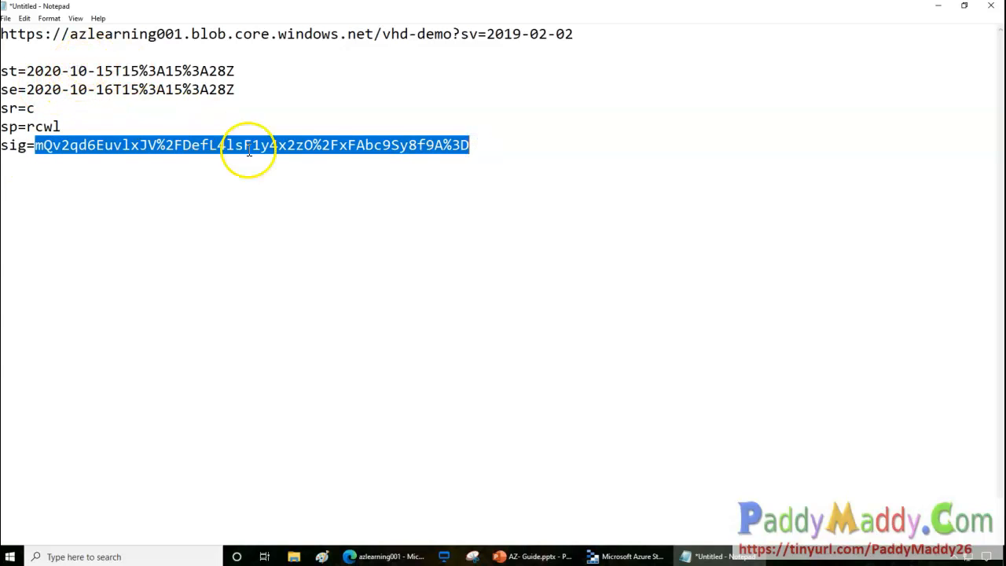
Step: Set the se expiry date to 2020-10-17 and highlight the URI parameters and the signature value for comparison
{"action": "left_click", "coordinate": [106, 71]}
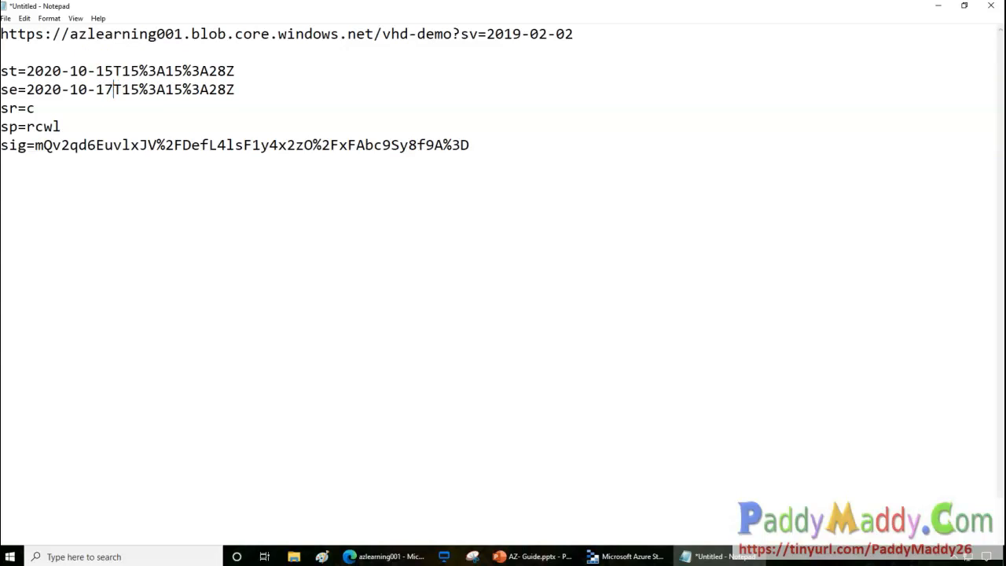
{"action": "left_click_drag", "start_coordinate": [75, 125], "coordinate": [2, 34]}
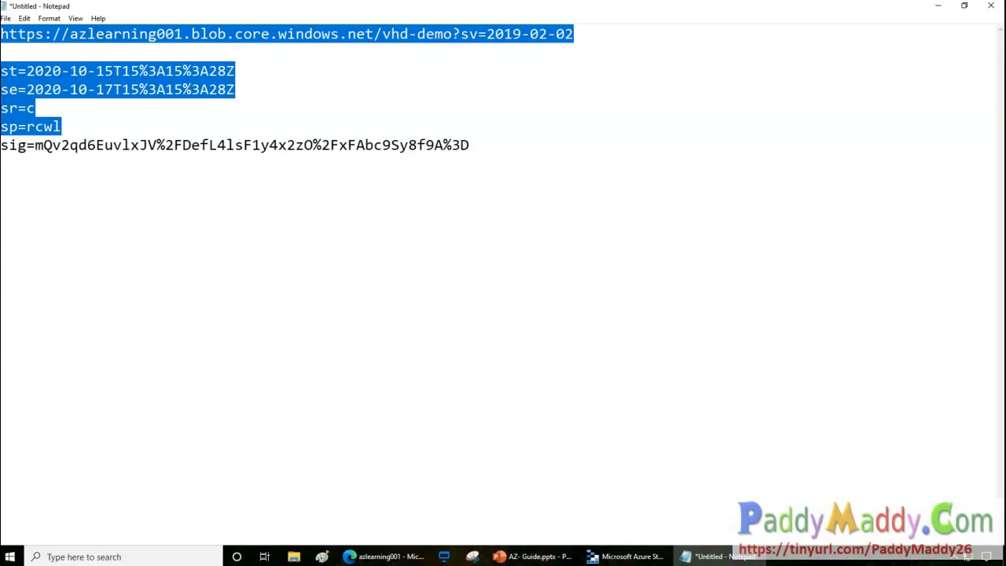
{"action": "left_click_drag", "start_coordinate": [35, 145], "coordinate": [506, 143]}
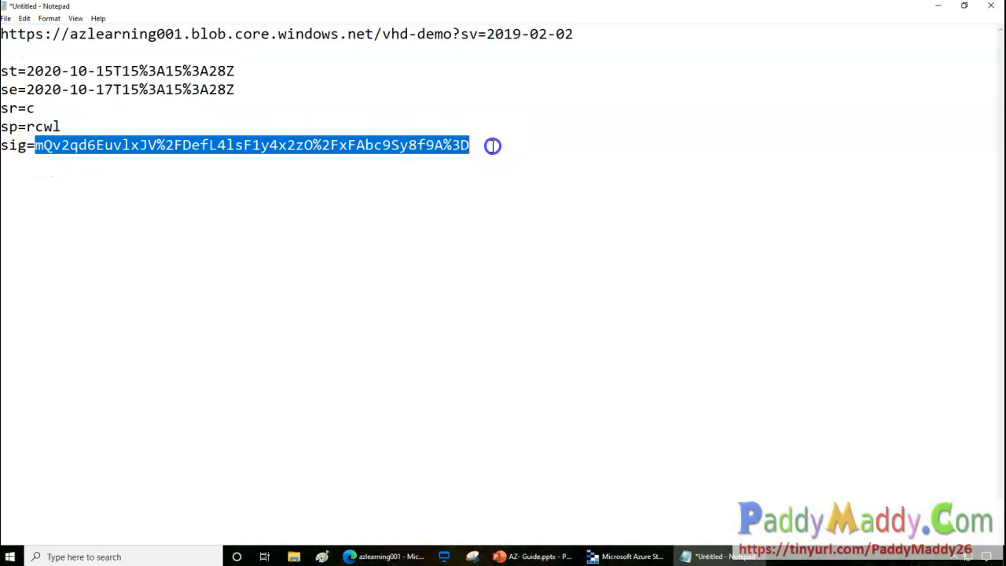
{"action": "left_click_drag", "start_coordinate": [69, 125], "coordinate": [1, 35]}
{"action": "left_click_drag", "start_coordinate": [34, 145], "coordinate": [482, 145]}
Step: Switch to the Azure portal and review azlearning001's account-level shared access signature options, from allowed services to the signing key
{"action": "key", "text": "alt+Tab"}
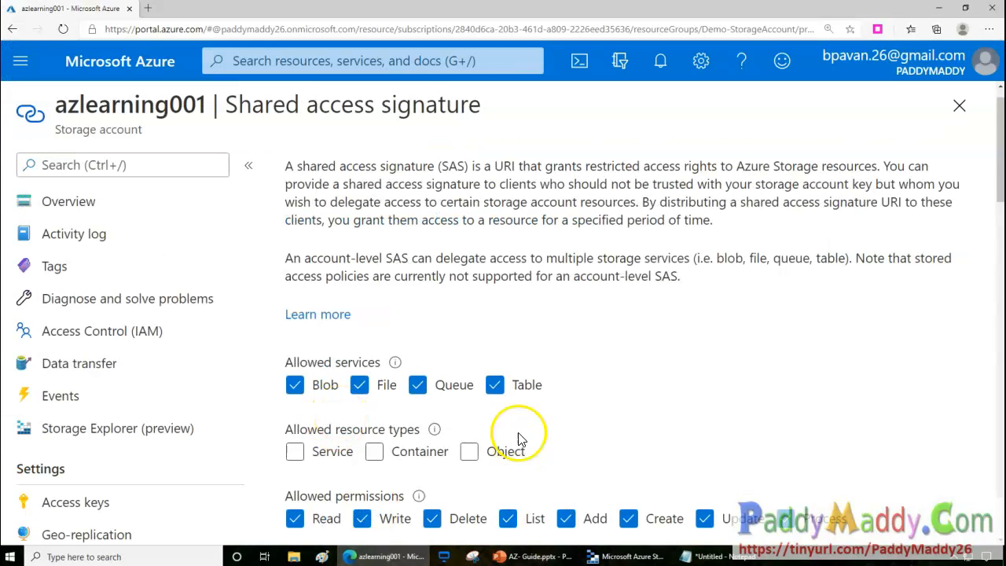
{"action": "left_click", "coordinate": [229, 108]}
{"action": "scroll", "coordinate": [550, 196], "scroll_direction": "down", "scroll_amount": 10}
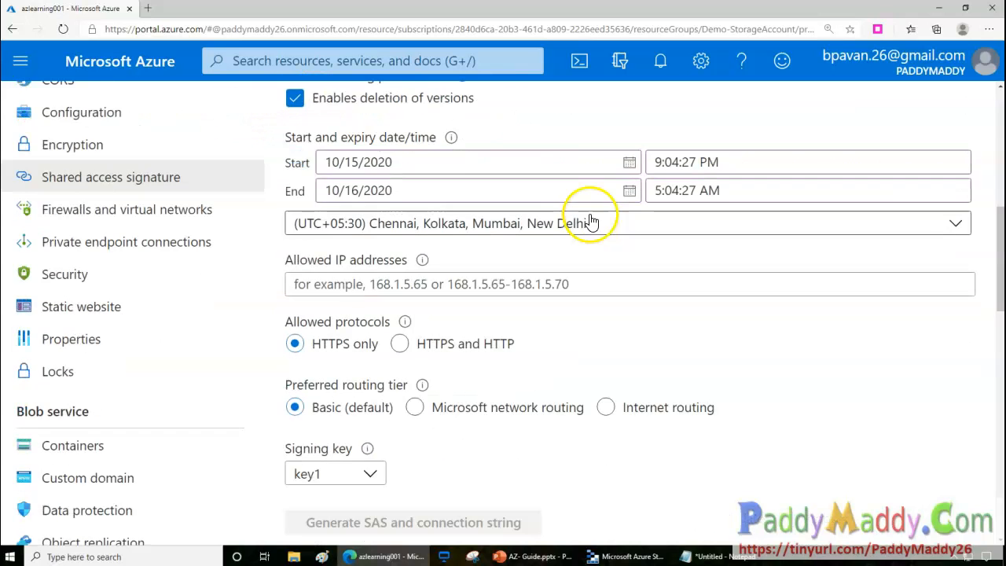
Step: Allow the Service, Container and Object resource types for the account-level SAS and generate the SAS and connection string with key1
{"action": "scroll", "coordinate": [472, 307], "scroll_direction": "up", "scroll_amount": 7}
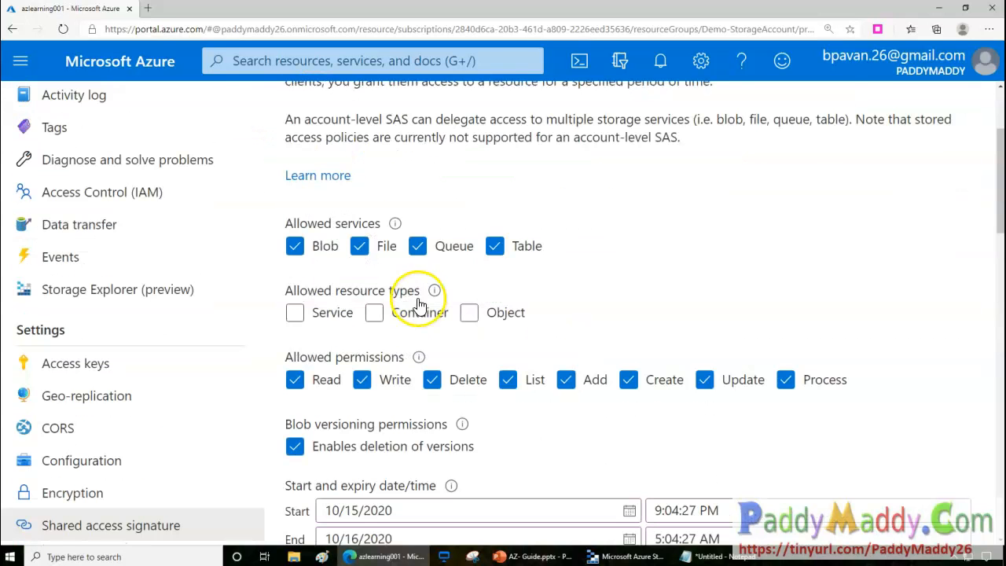
{"action": "left_click", "coordinate": [332, 312]}
{"action": "left_click", "coordinate": [374, 312]}
{"action": "left_click", "coordinate": [471, 312]}
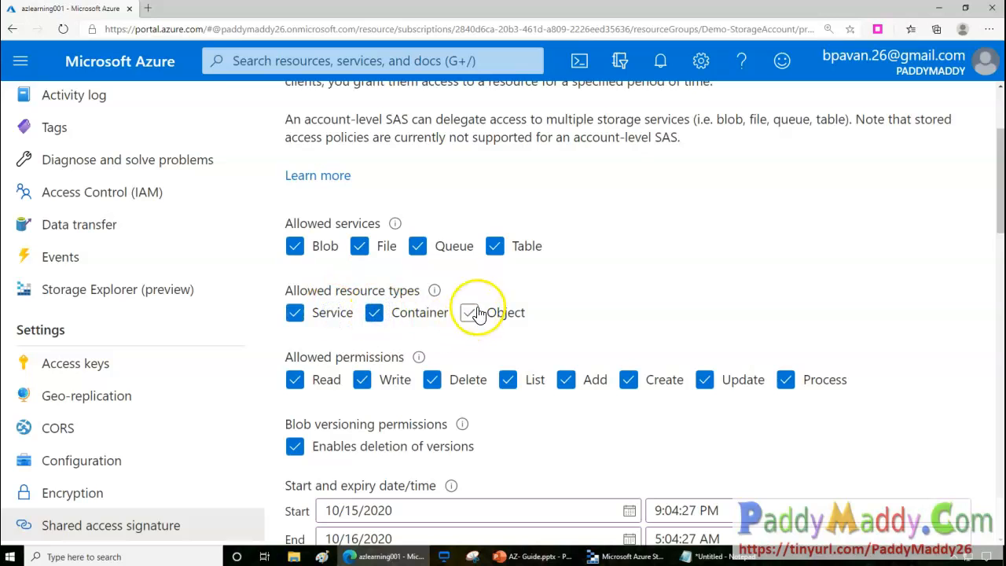
{"action": "scroll", "coordinate": [483, 311], "scroll_direction": "down", "scroll_amount": 6}
{"action": "scroll", "coordinate": [496, 311], "scroll_direction": "down", "scroll_amount": 2}
{"action": "left_click", "coordinate": [375, 250]}
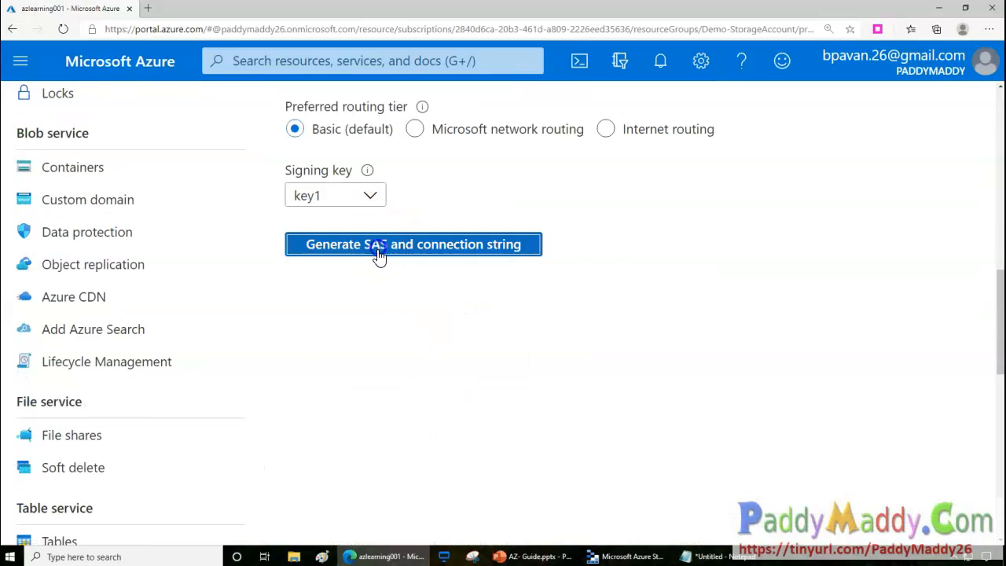
Step: Review the generated blob, file, queue and table service SAS URLs and the allowed options, and switch to Microsoft Azure Storage Explorer
{"action": "scroll", "coordinate": [452, 402], "scroll_direction": "down", "scroll_amount": 2}
{"action": "scroll", "coordinate": [452, 402], "scroll_direction": "down", "scroll_amount": 2}
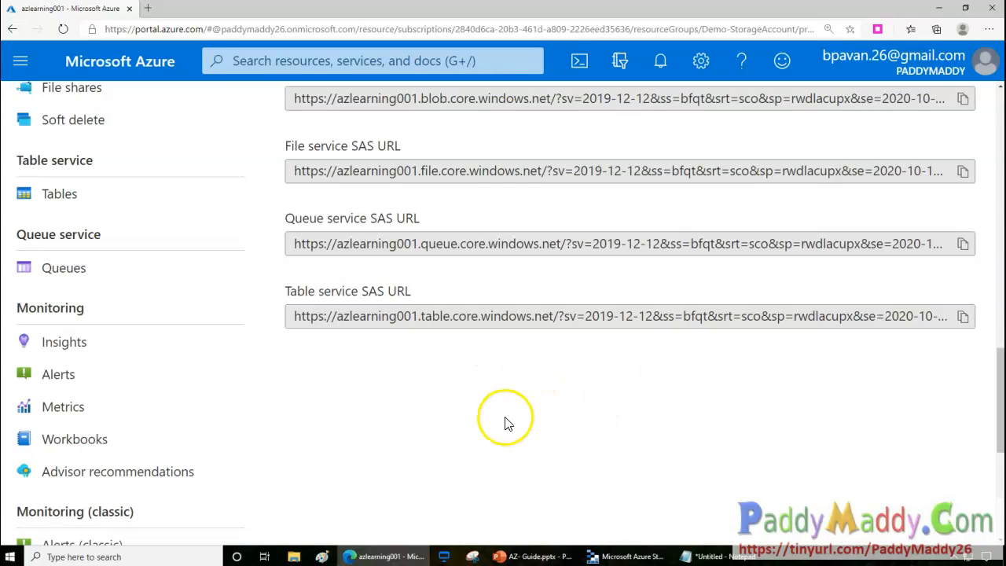
{"action": "scroll", "coordinate": [502, 423], "scroll_direction": "up", "scroll_amount": 5}
{"action": "scroll", "coordinate": [455, 429], "scroll_direction": "up", "scroll_amount": 8}
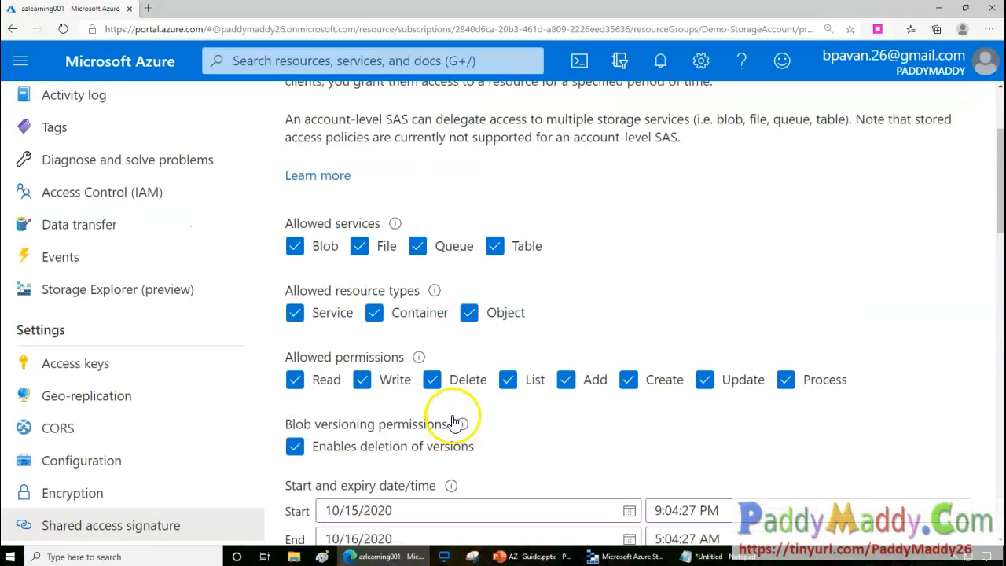
{"action": "scroll", "coordinate": [228, 241], "scroll_direction": "up", "scroll_amount": 2}
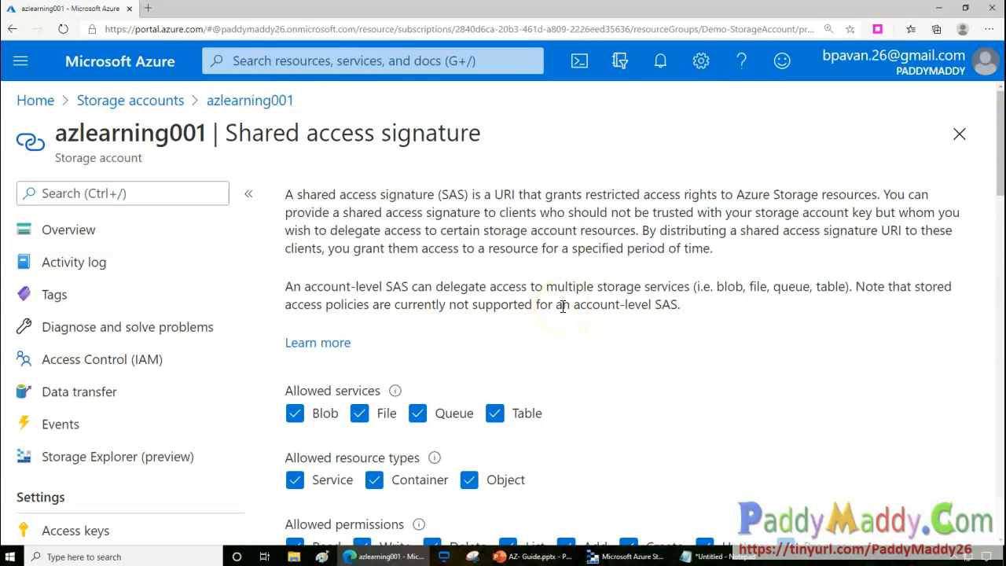
{"action": "left_click", "coordinate": [631, 556]}
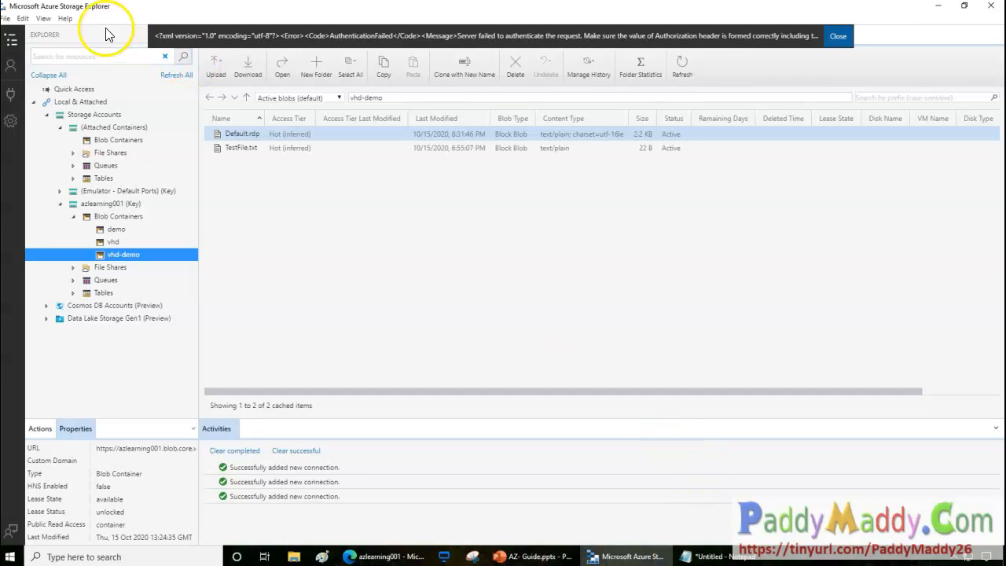
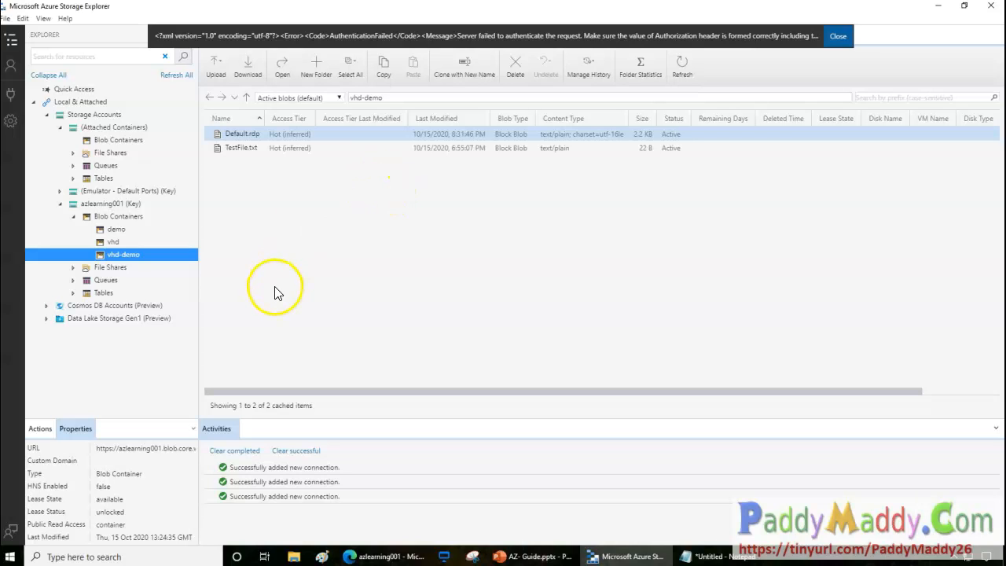
Step: Open the shared access signature options for the vhd-demo container, check which access policies are offered, and cancel
{"action": "left_click", "coordinate": [381, 300]}
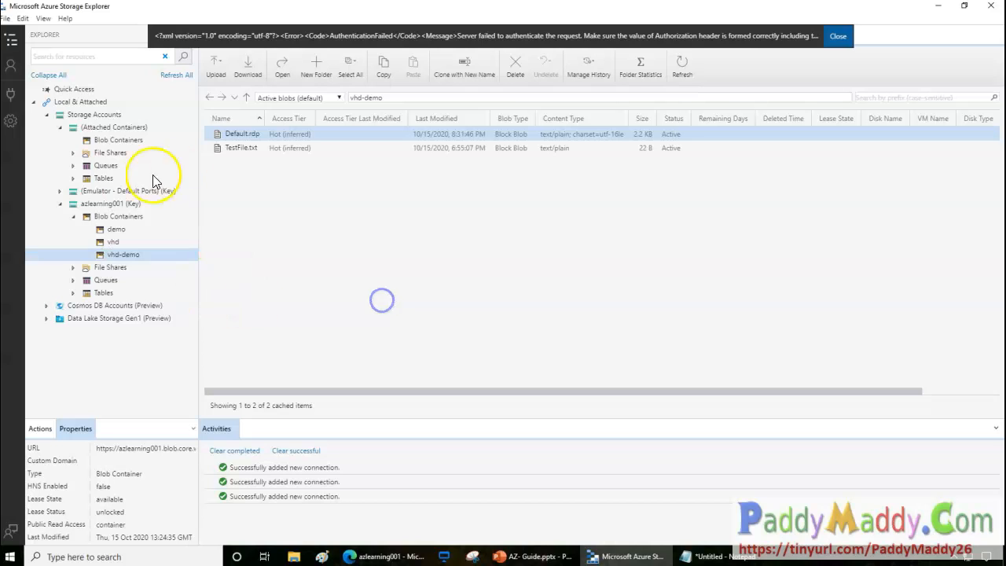
{"action": "right_click", "coordinate": [129, 262]}
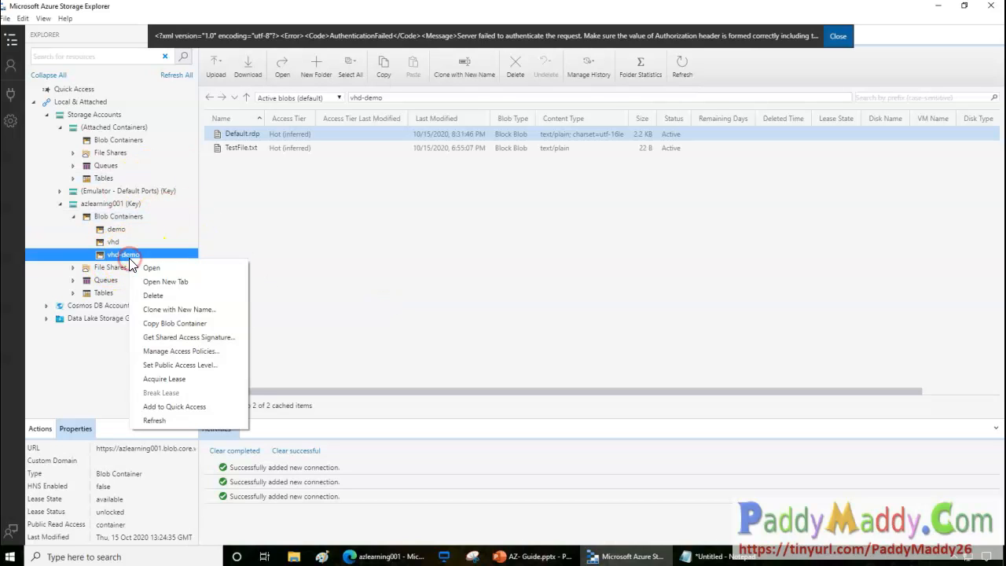
{"action": "left_click", "coordinate": [209, 337]}
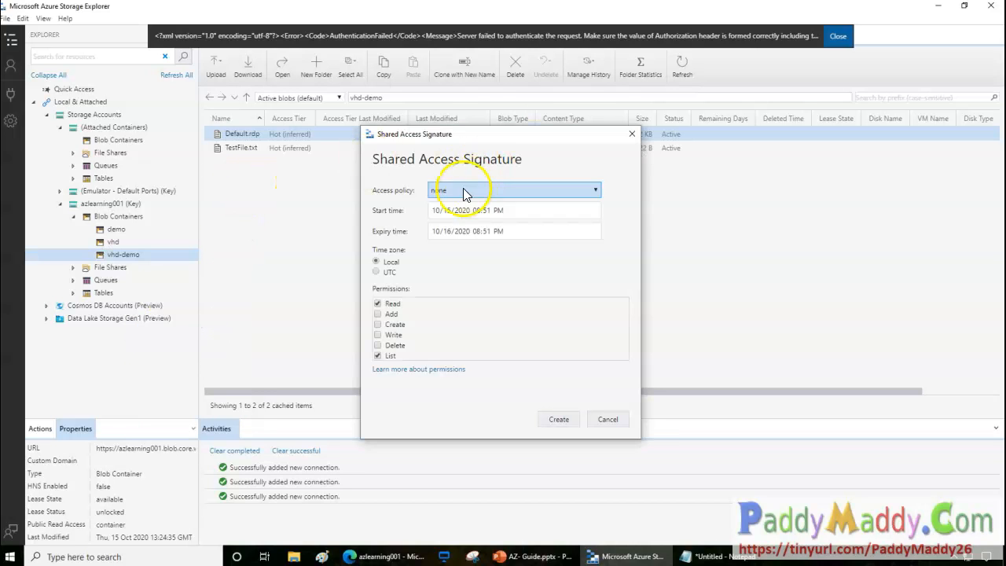
{"action": "left_click", "coordinate": [463, 190]}
{"action": "left_click", "coordinate": [461, 192]}
{"action": "left_click", "coordinate": [626, 423]}
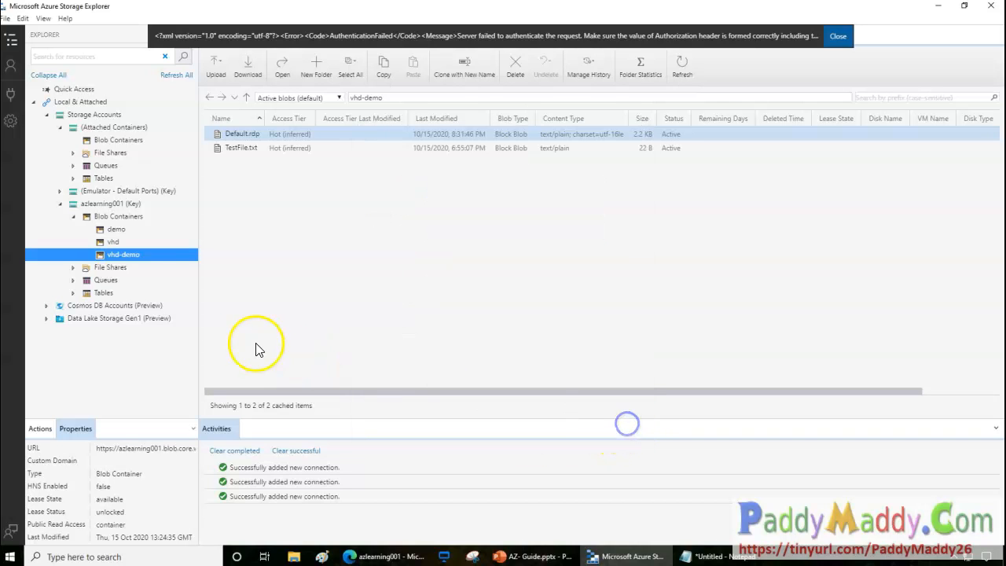
Step: Add an access policy to the vhd-demo container with the Id "thisis for my VHDs SAS"
{"action": "right_click", "coordinate": [125, 256]}
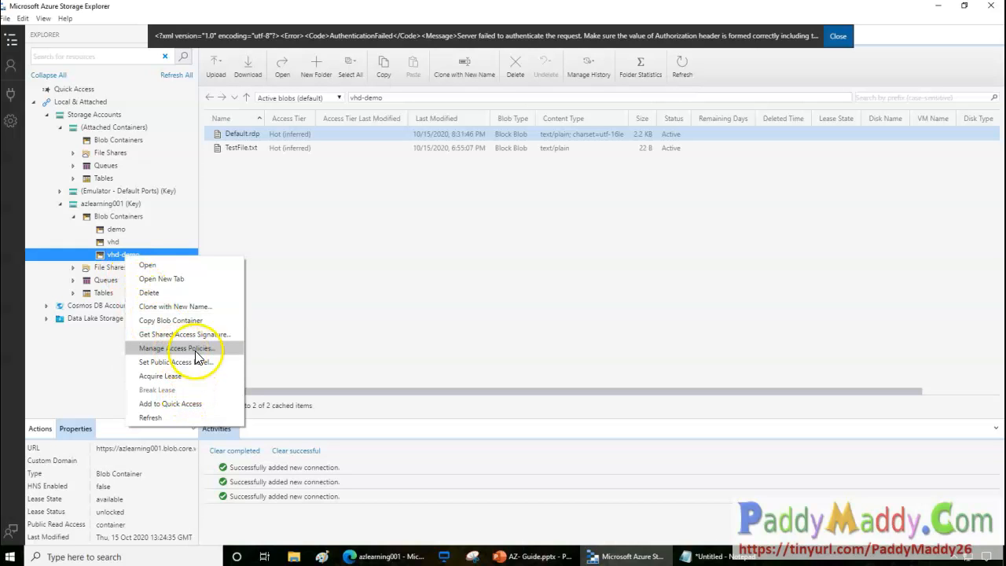
{"action": "left_click", "coordinate": [197, 348]}
{"action": "left_click", "coordinate": [299, 194]}
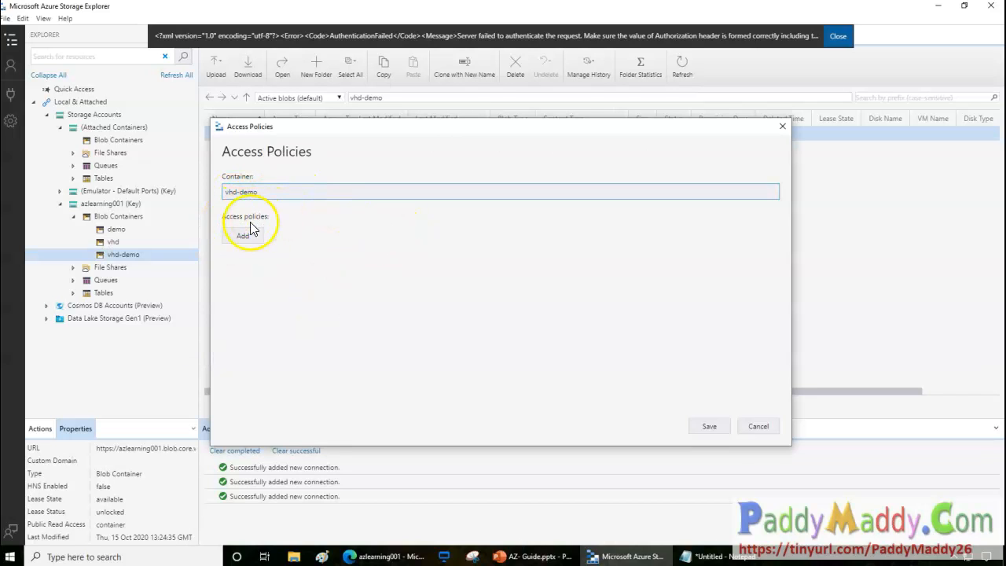
{"action": "left_click", "coordinate": [242, 237]}
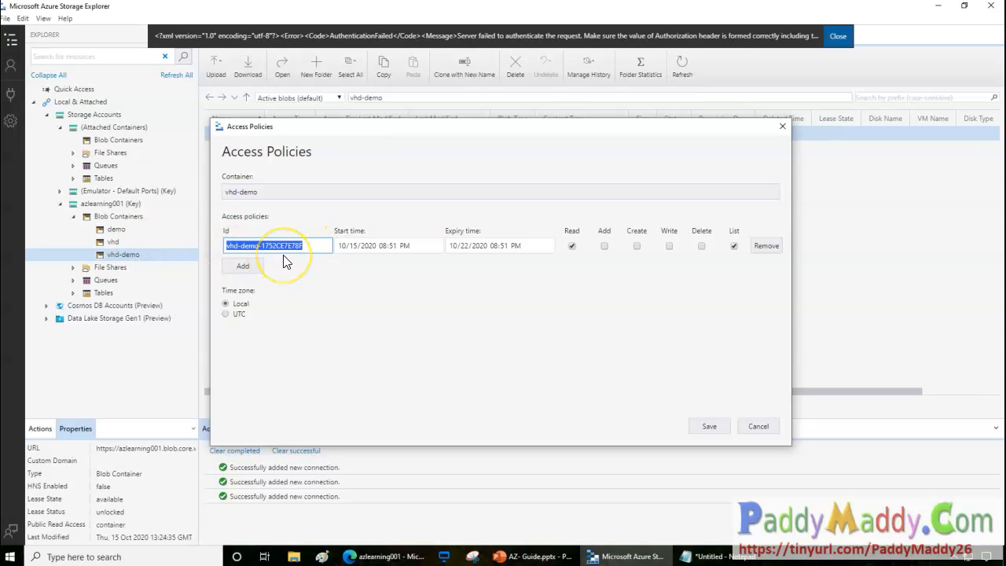
{"action": "type", "text": "thisis for my VHDs SAS"}
Step: Set the new access policy's start date to 10/16/2020
{"action": "left_click", "coordinate": [412, 252]}
{"action": "left_click", "coordinate": [342, 247]}
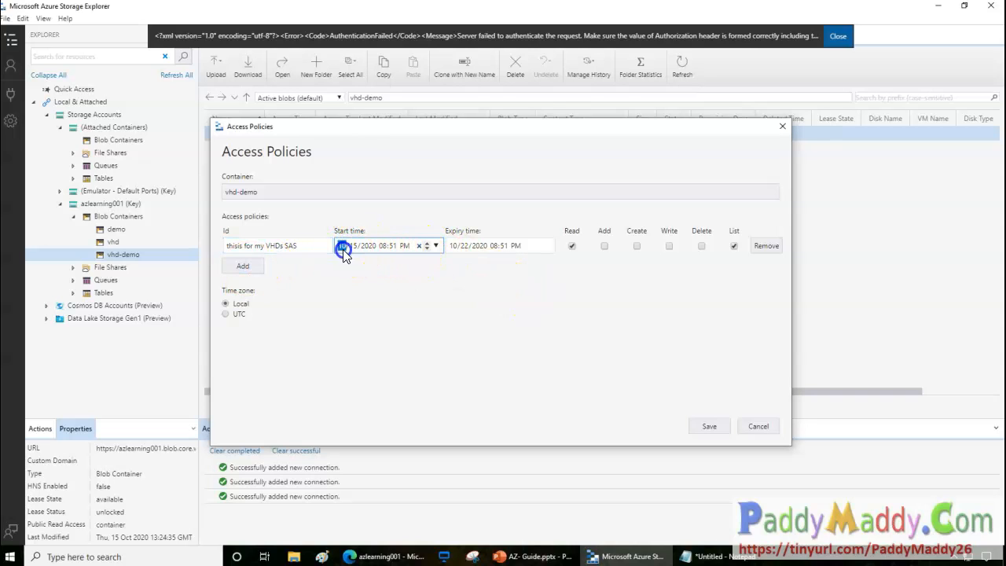
{"action": "left_click", "coordinate": [353, 246]}
{"action": "type", "text": "16"}
{"action": "left_click", "coordinate": [469, 251]}
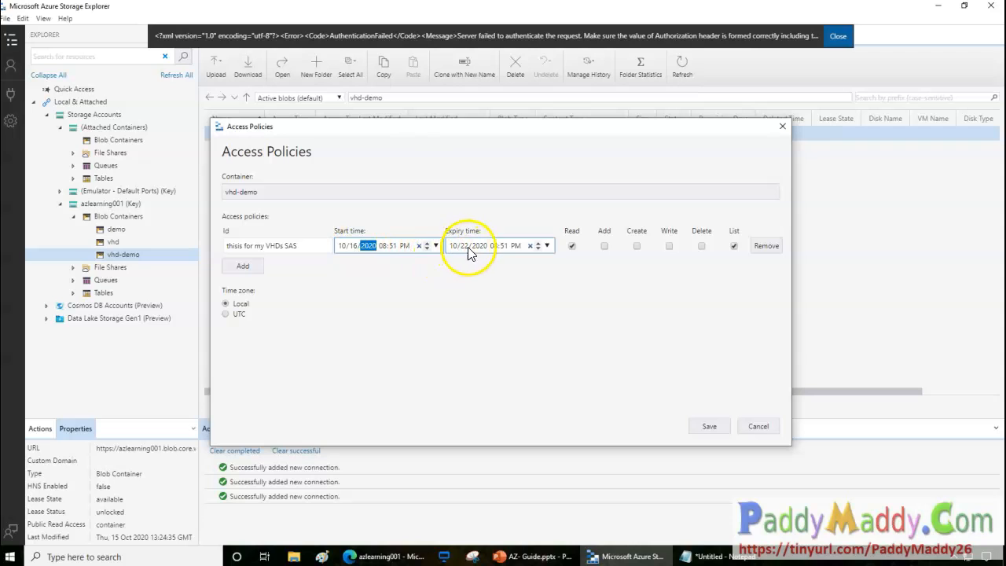
{"action": "left_click", "coordinate": [465, 247]}
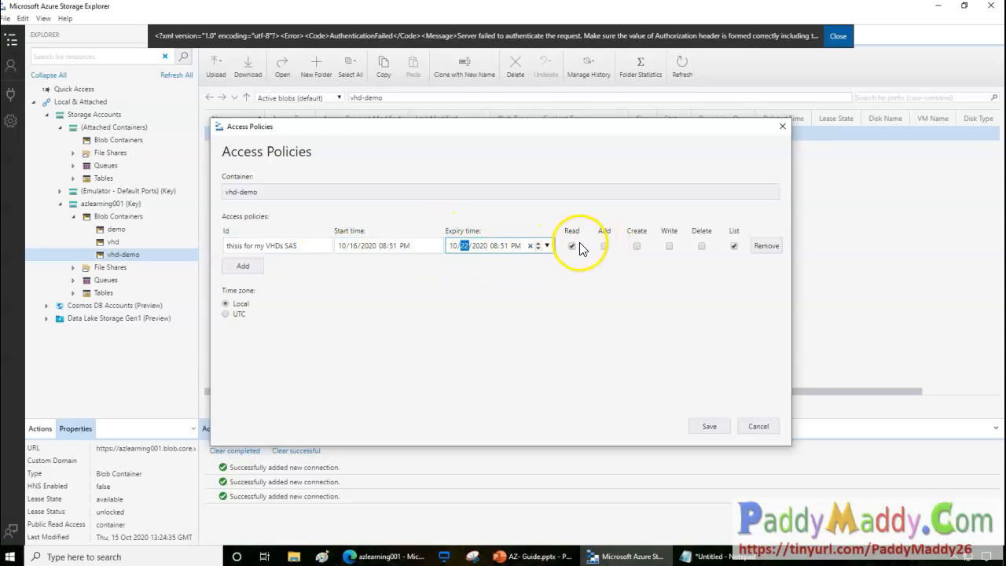
Step: Allow the Add permission in the policy, use the UTC time zone, and save the container's access policies
{"action": "left_click", "coordinate": [603, 246]}
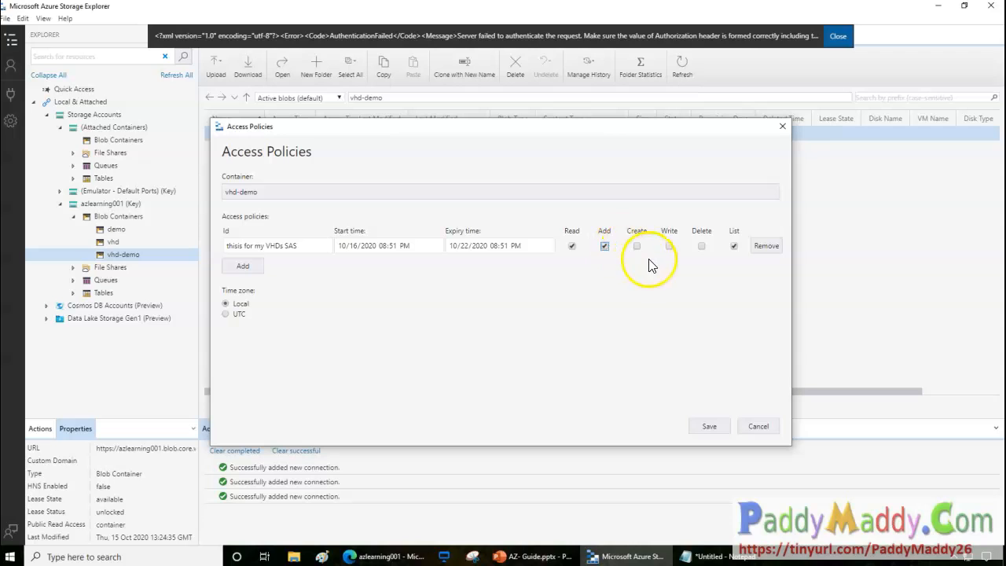
{"action": "left_click", "coordinate": [225, 314]}
{"action": "left_click", "coordinate": [711, 427]}
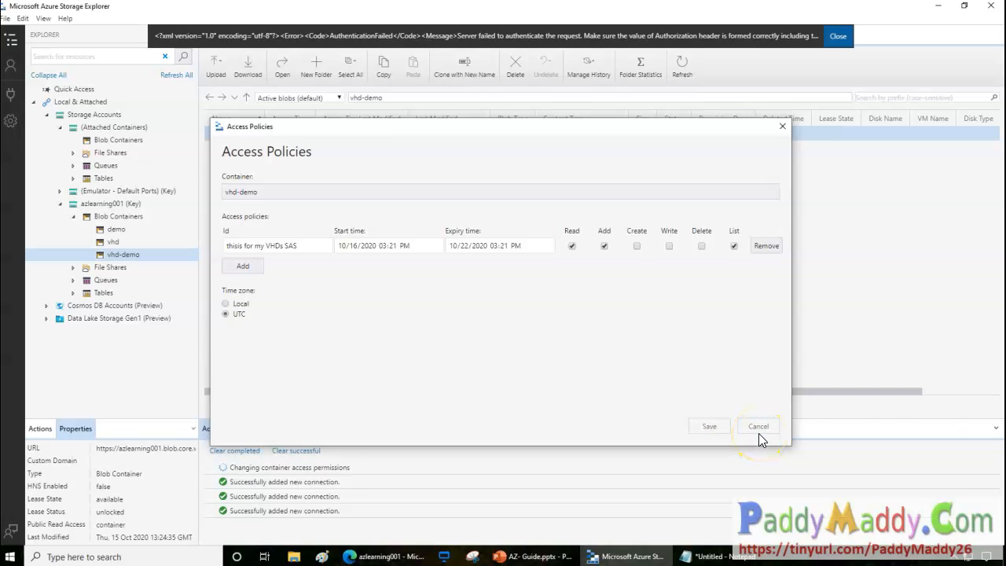
Step: Create a shared access signature for the vhd-demo container based on the "thisis for my VHDs SAS" policy, using the Local time zone
{"action": "right_click", "coordinate": [113, 256]}
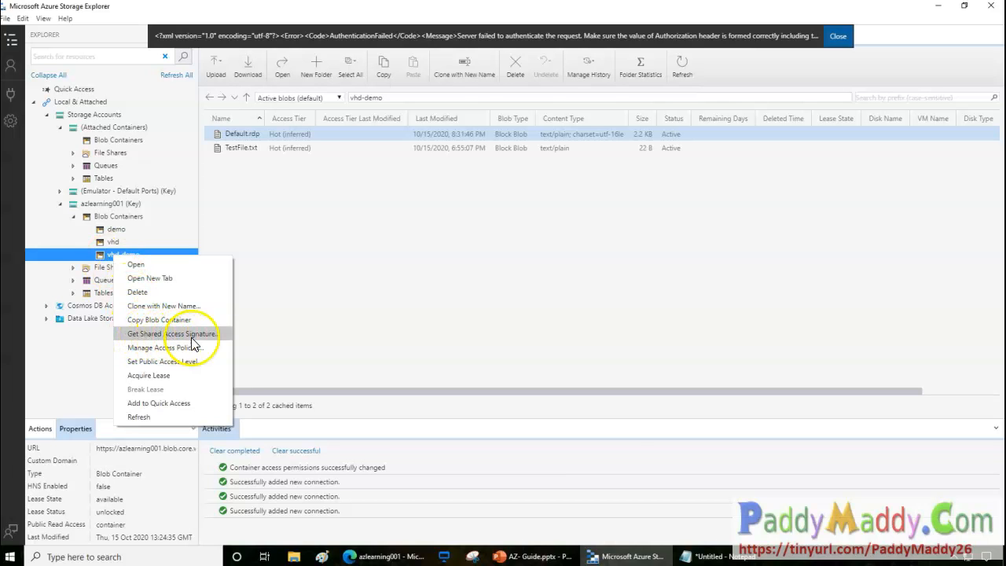
{"action": "left_click", "coordinate": [187, 333]}
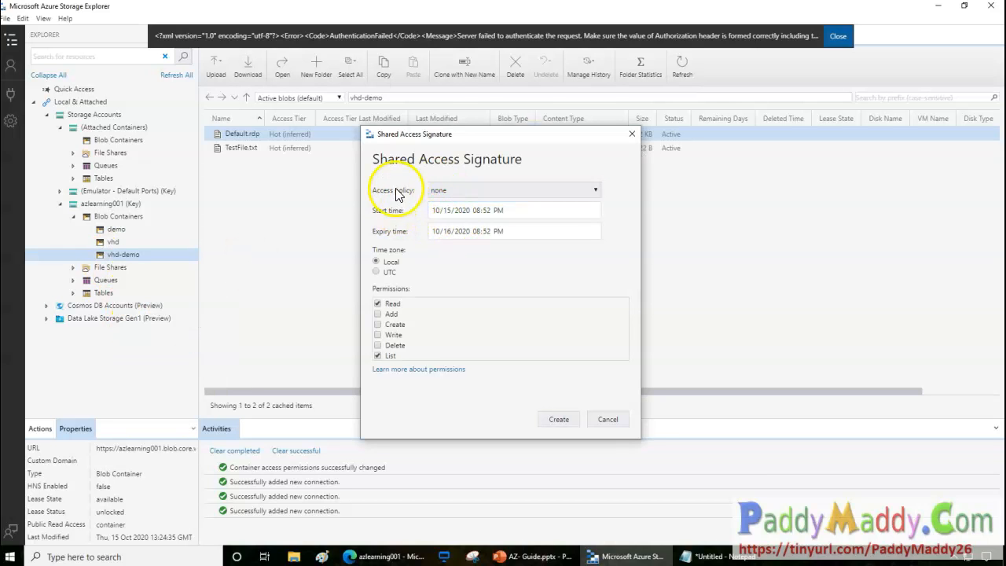
{"action": "left_click", "coordinate": [390, 190]}
{"action": "left_click", "coordinate": [439, 189]}
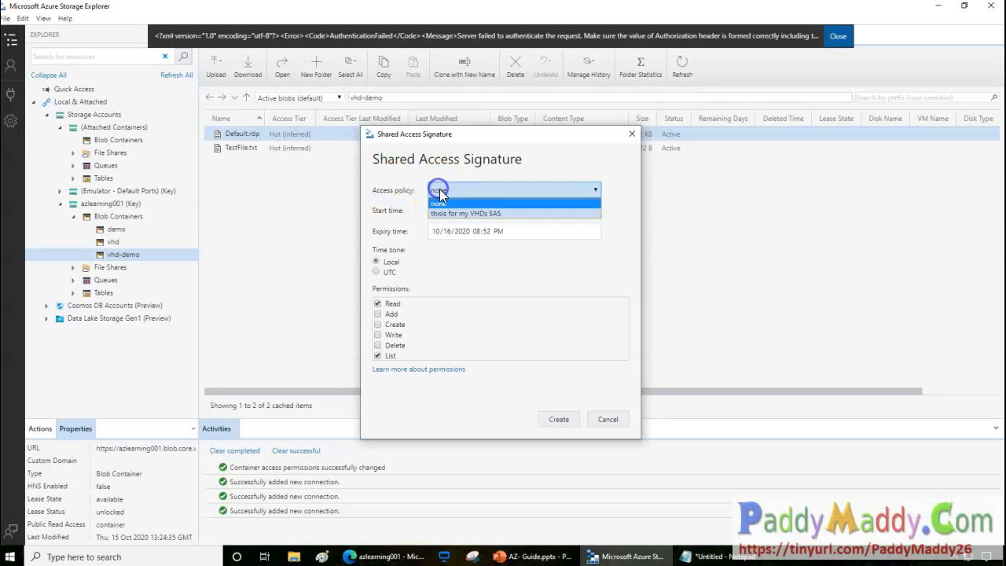
{"action": "left_click", "coordinate": [446, 213]}
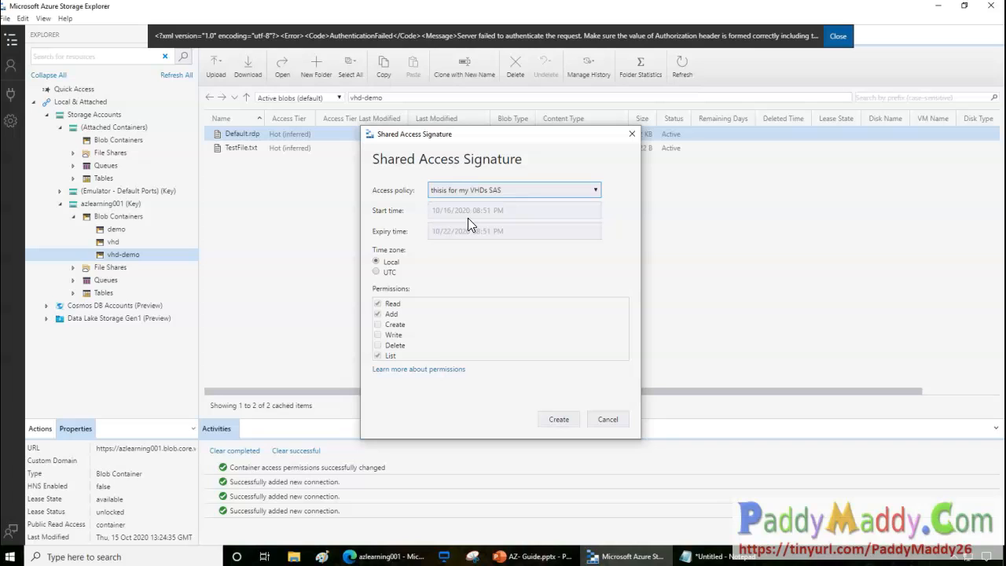
{"action": "left_click", "coordinate": [556, 418]}
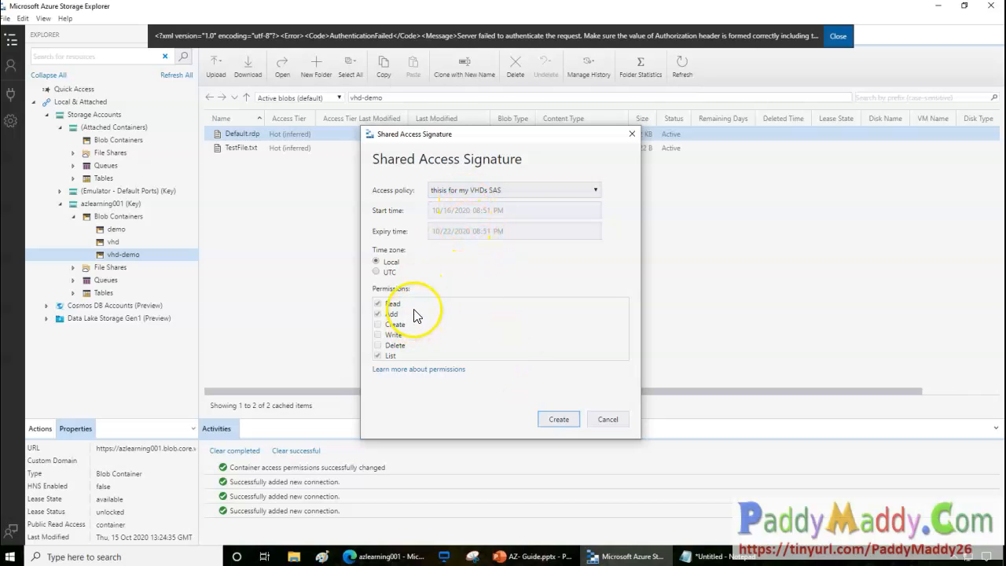
{"action": "left_click", "coordinate": [380, 277]}
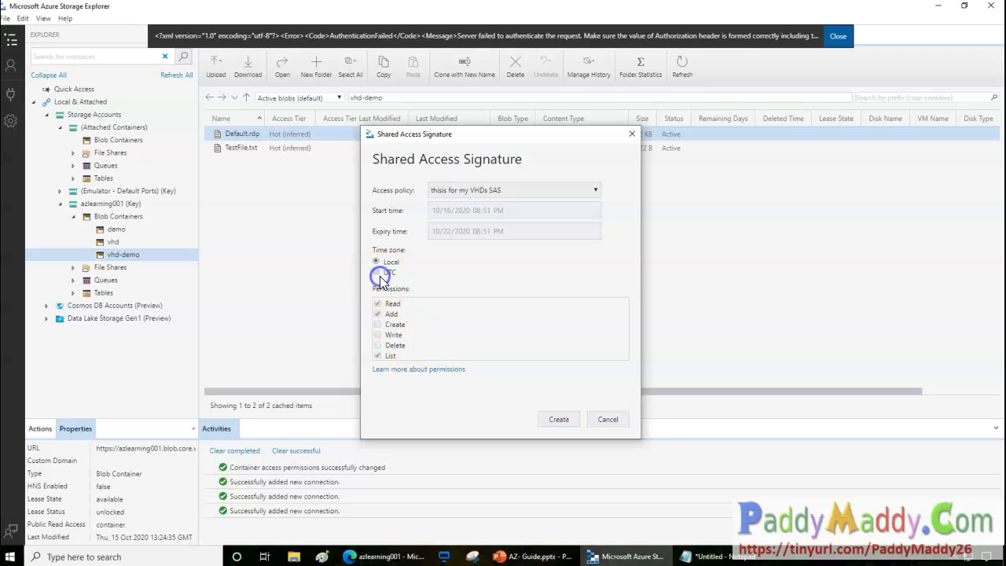
{"action": "left_click", "coordinate": [377, 263]}
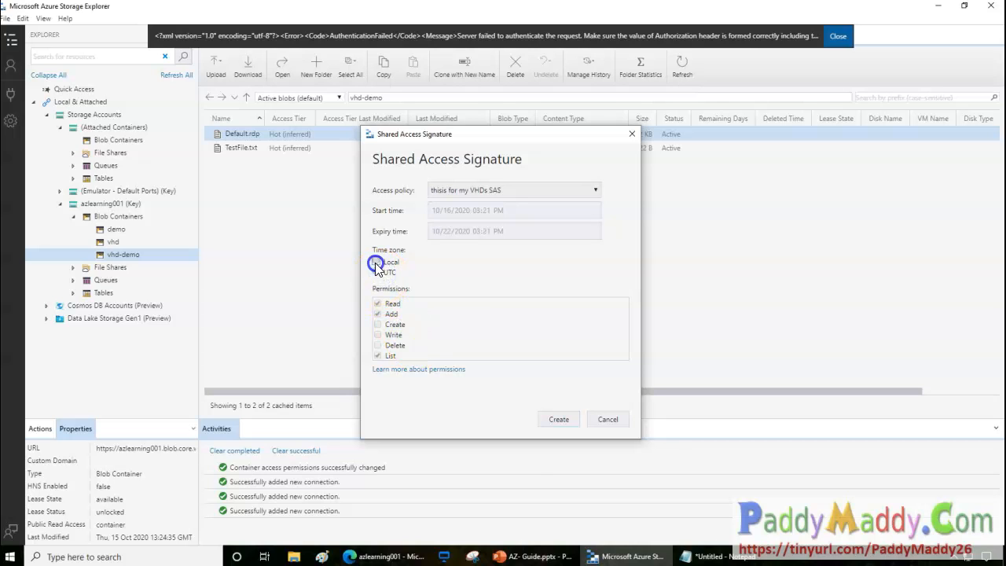
{"action": "left_click", "coordinate": [555, 418]}
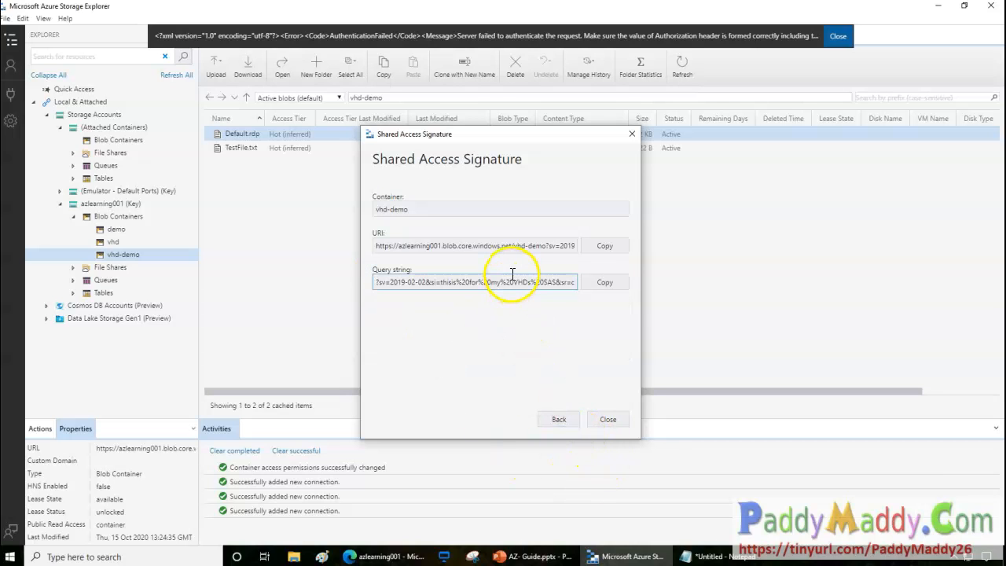
Step: Copy the generated query string and the vhd-demo SAS URI, and close the shared access signature dialog
{"action": "left_click", "coordinate": [597, 281]}
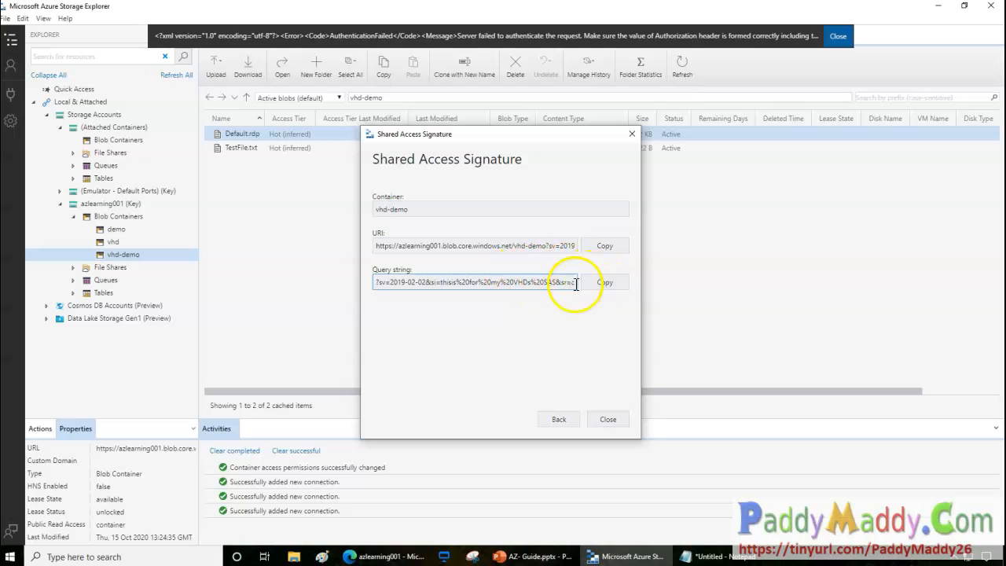
{"action": "left_click", "coordinate": [603, 246]}
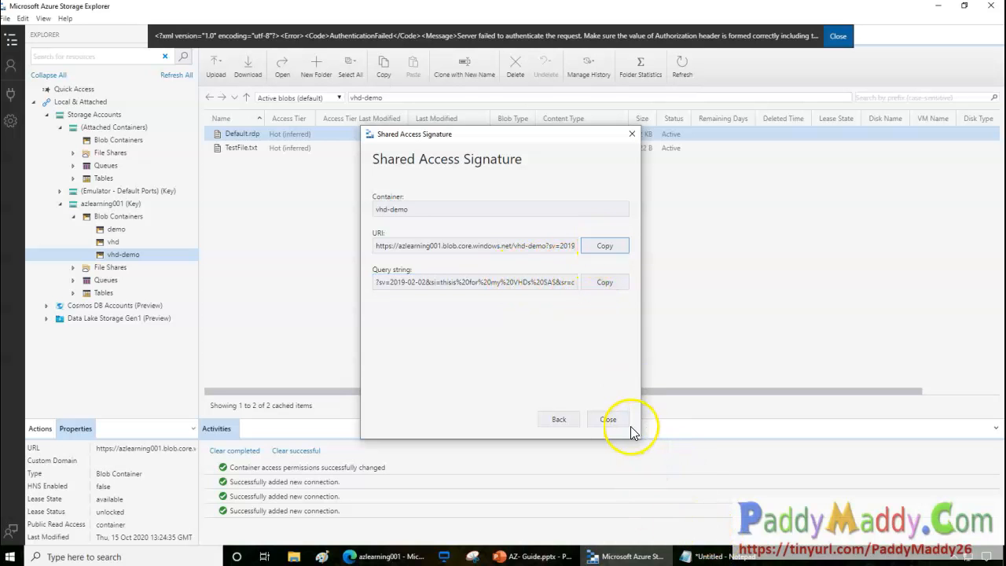
{"action": "left_click", "coordinate": [610, 418]}
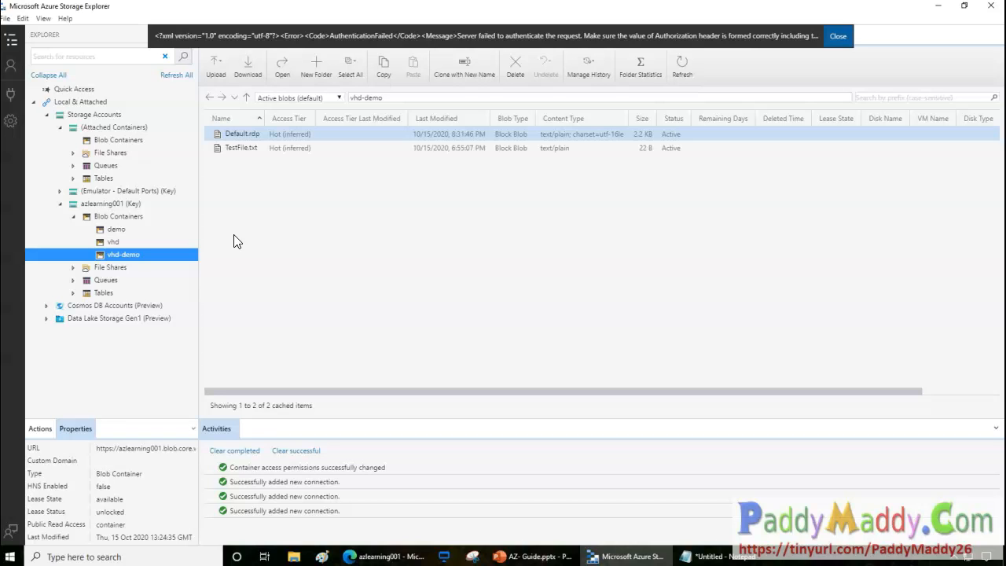
Step: Set the start date of vhd-demo's stored access policy to 10/15/2020 and save the change
{"action": "right_click", "coordinate": [135, 255]}
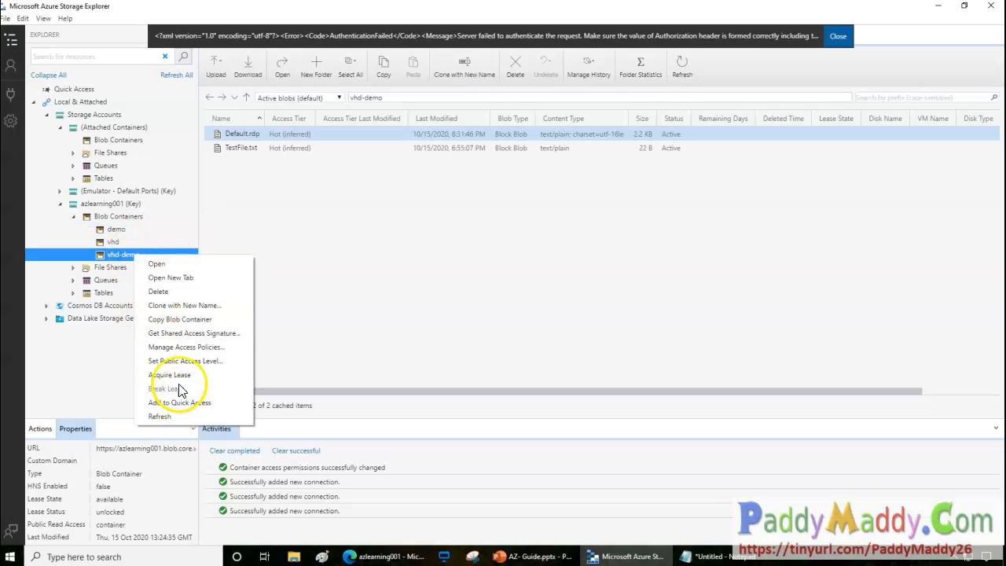
{"action": "left_click", "coordinate": [186, 346]}
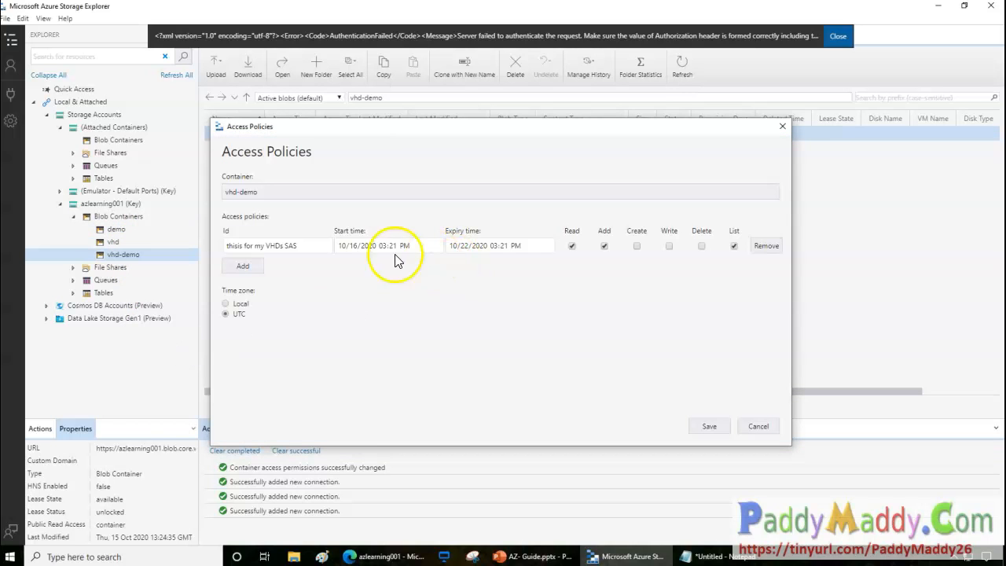
{"action": "left_click", "coordinate": [353, 247]}
{"action": "key", "text": "Down"}
{"action": "key", "text": "Right"}
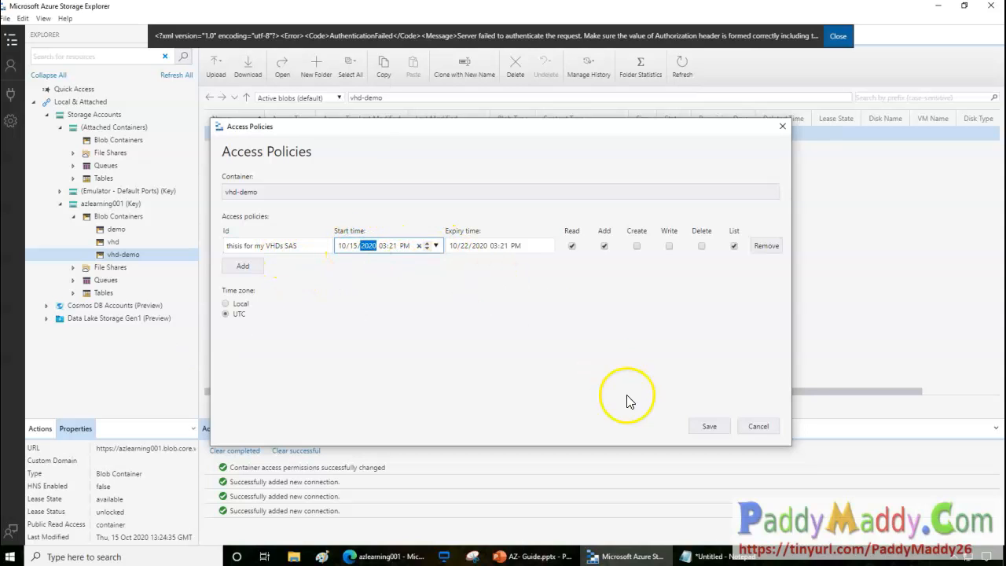
{"action": "left_click", "coordinate": [703, 424]}
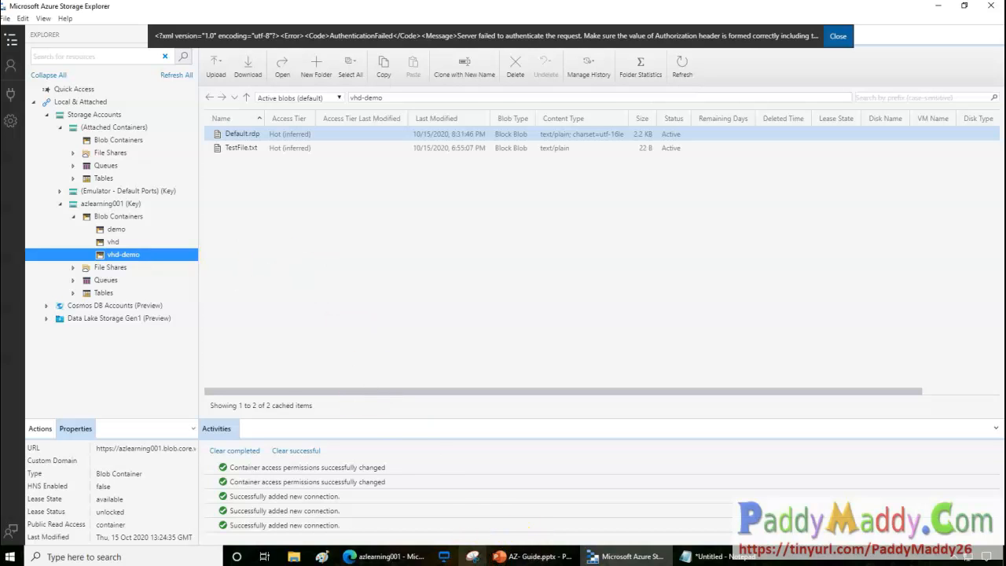
Step: Switch to PowerPoint and show the Storage Account Security slide covering access keys, shared access signature and RBAC
{"action": "right_click", "coordinate": [112, 253]}
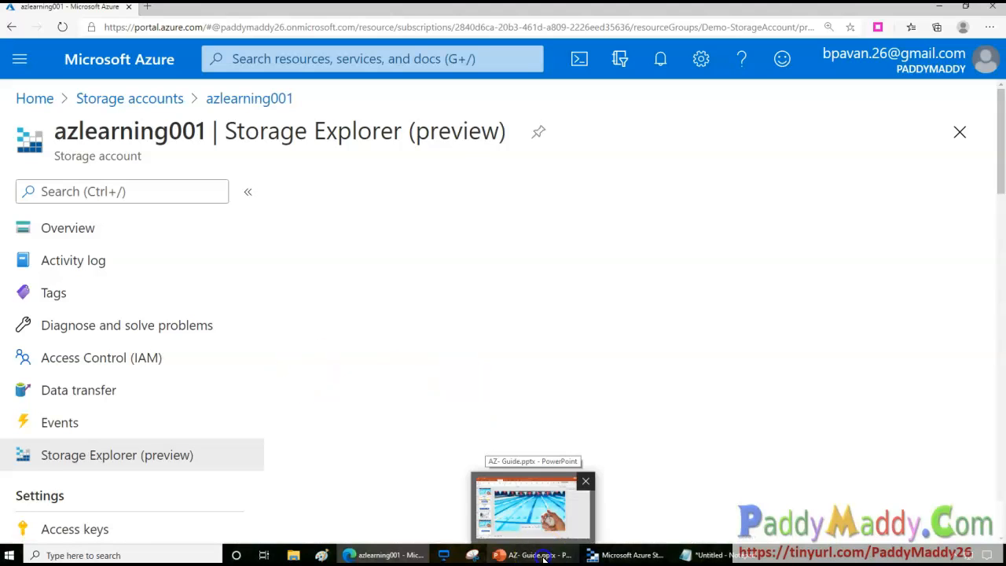
{"action": "left_click", "coordinate": [534, 556]}
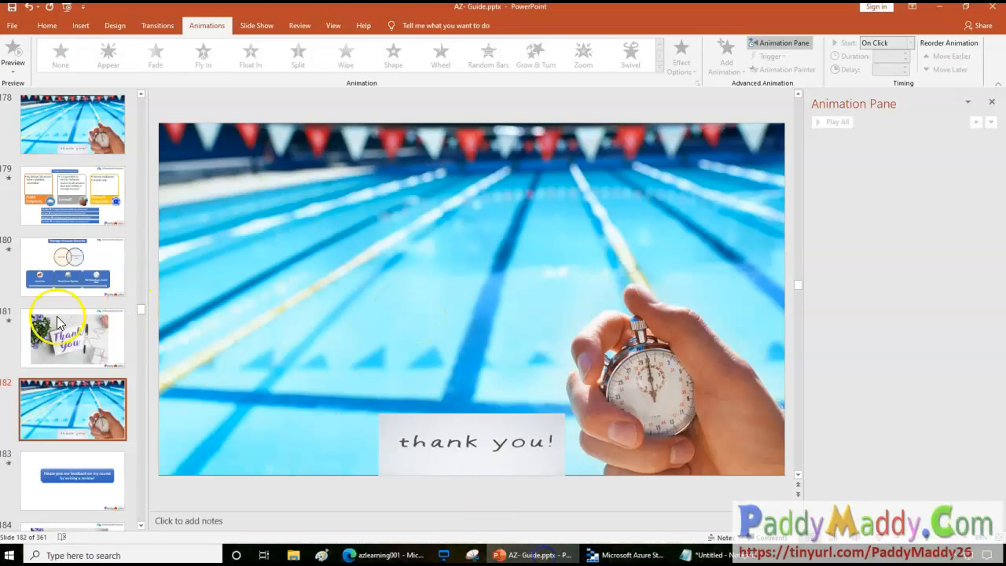
{"action": "left_click", "coordinate": [70, 284]}
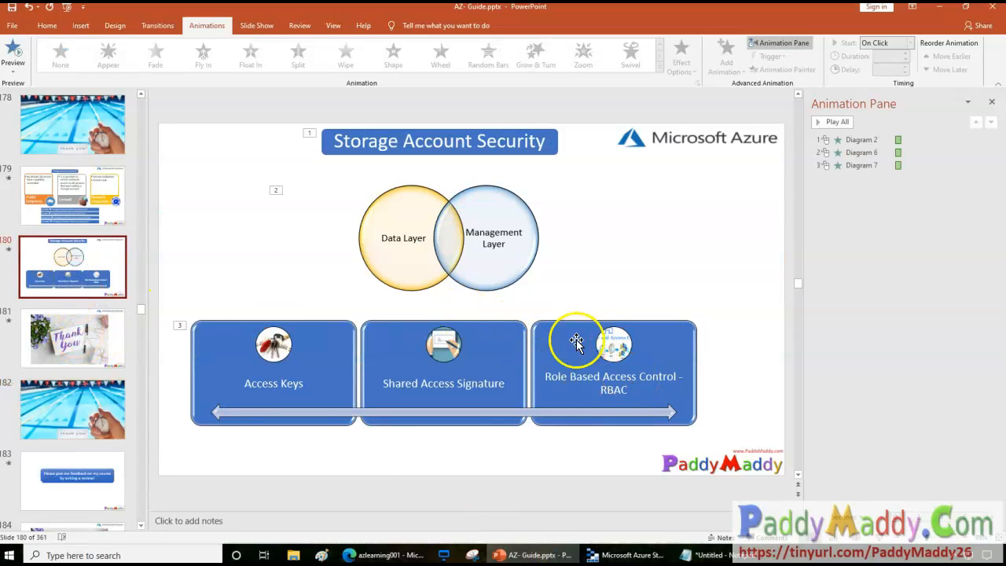
Step: Switch to the Azure portal and review the Check access options on azlearning001's Access Control (IAM) page
{"action": "left_click", "coordinate": [503, 555]}
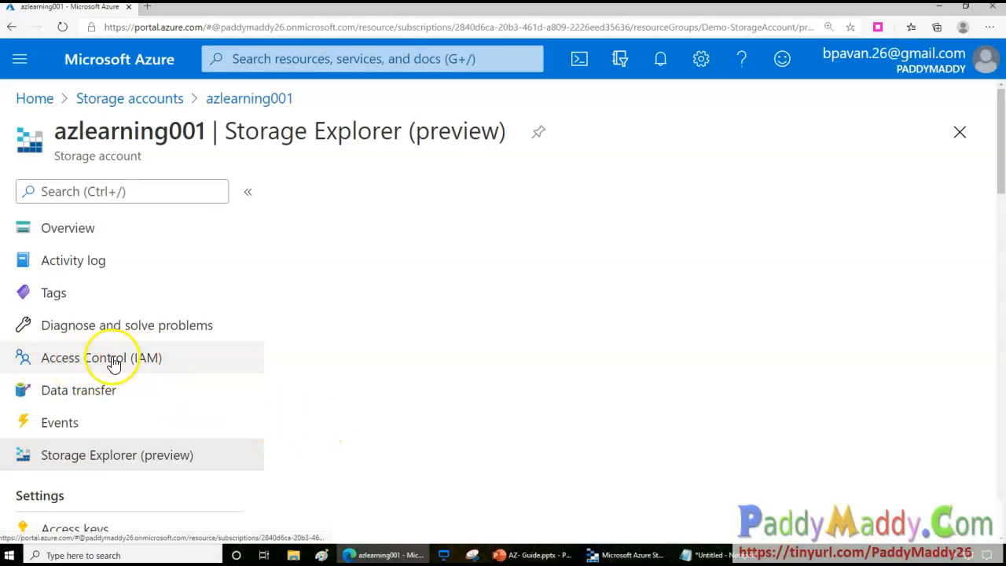
{"action": "left_click", "coordinate": [87, 361]}
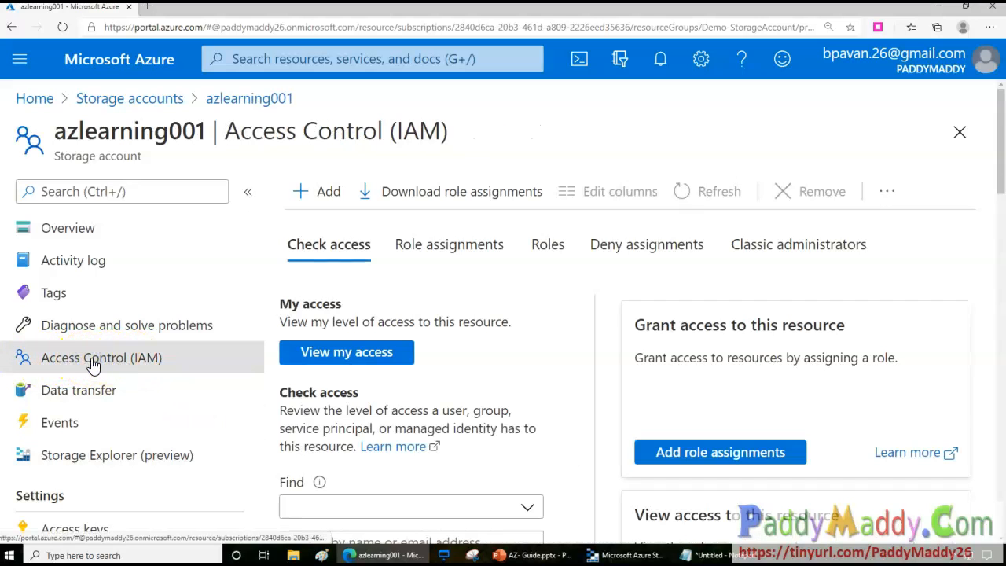
{"action": "scroll", "coordinate": [539, 471], "scroll_direction": "down", "scroll_amount": 4}
{"action": "scroll", "coordinate": [555, 406], "scroll_direction": "up", "scroll_amount": 4}
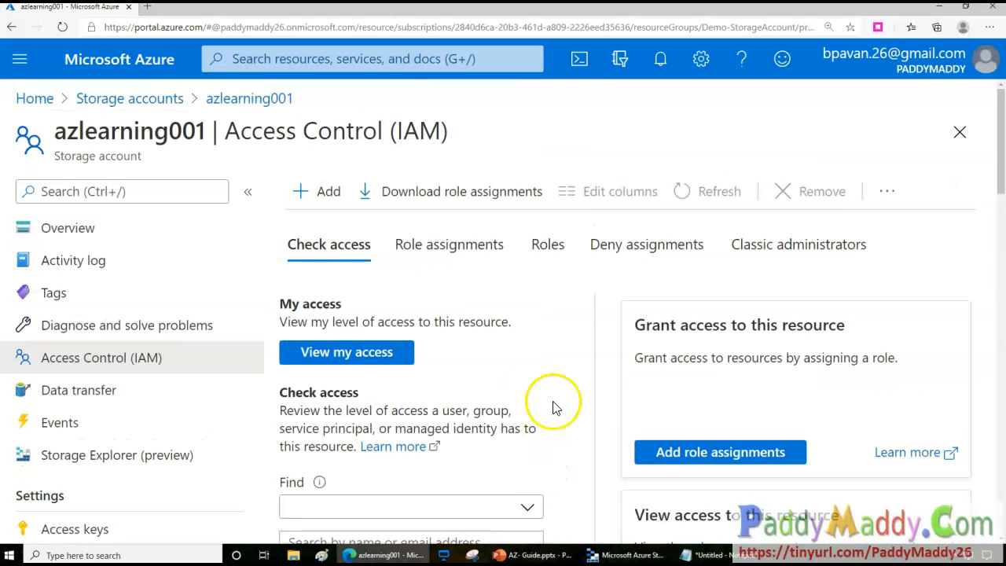
{"action": "scroll", "coordinate": [421, 377], "scroll_direction": "down", "scroll_amount": 1}
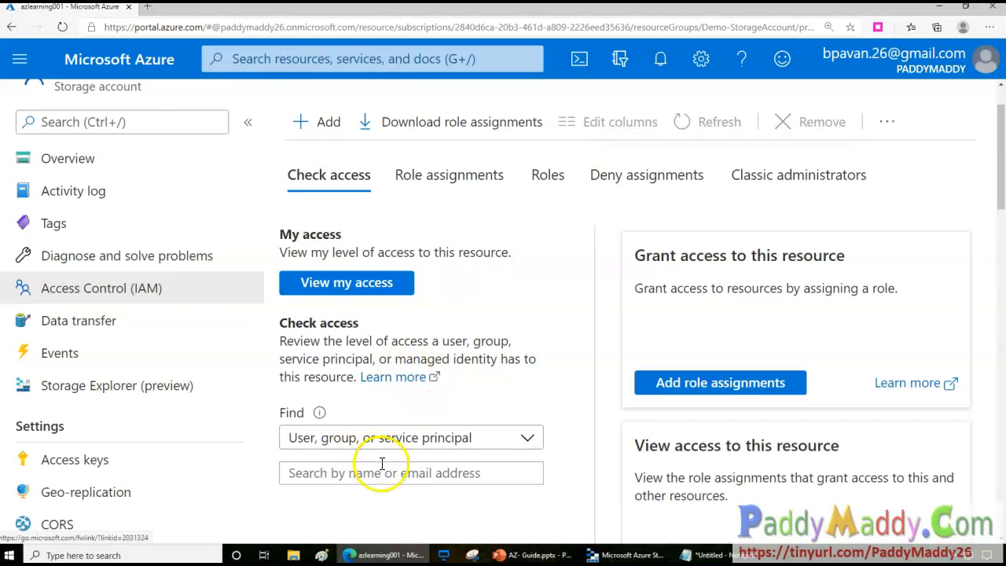
Step: Show the existing role assignments on azlearning001's Access Control (IAM) page
{"action": "left_click", "coordinate": [333, 471]}
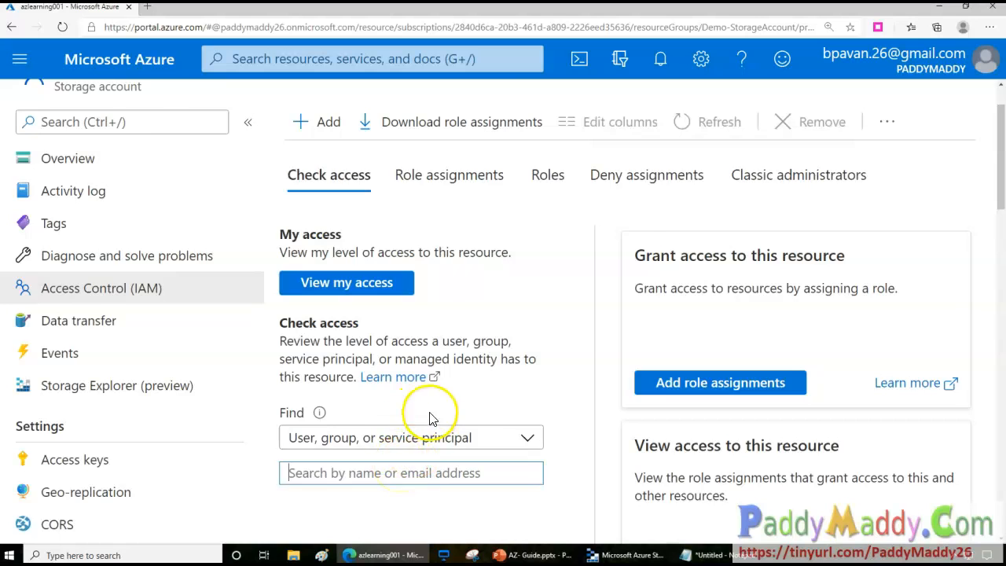
{"action": "scroll", "coordinate": [430, 418], "scroll_direction": "up", "scroll_amount": 2}
{"action": "left_click", "coordinate": [447, 245]}
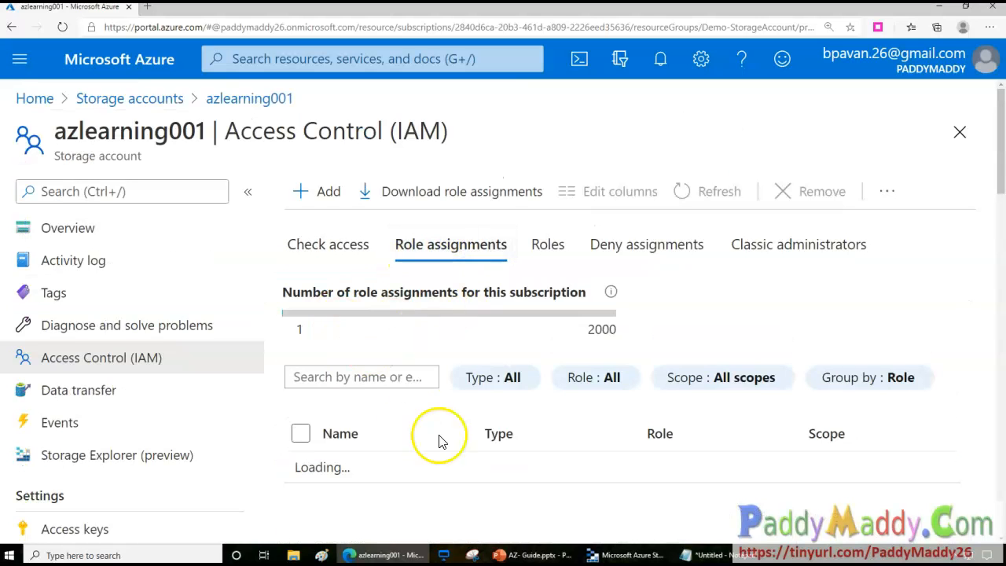
{"action": "scroll", "coordinate": [440, 440], "scroll_direction": "down", "scroll_amount": 1}
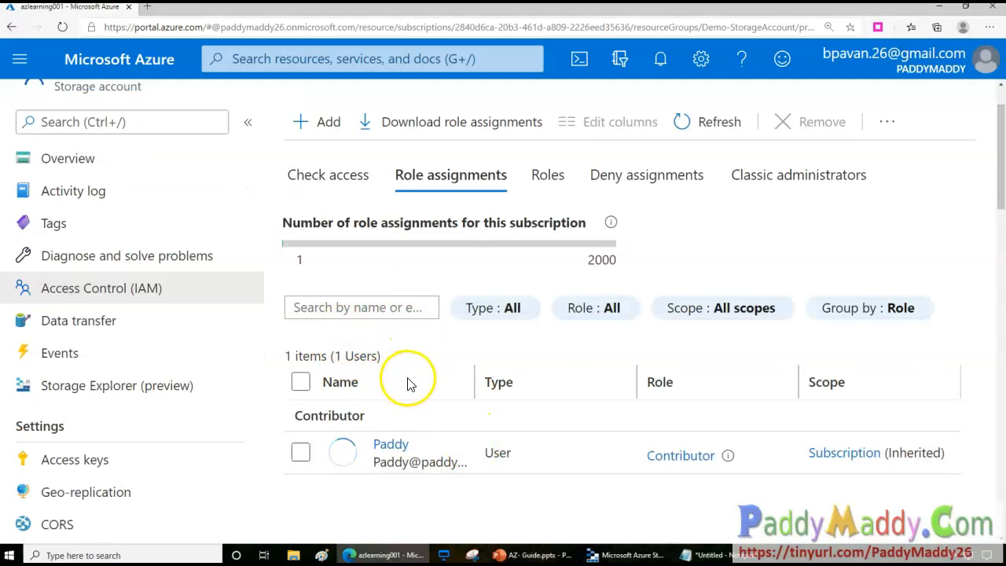
Step: Open the list of available roles for azlearning001 and look through the built-in role definitions
{"action": "scroll", "coordinate": [393, 369], "scroll_direction": "up", "scroll_amount": 1}
{"action": "left_click", "coordinate": [549, 250]}
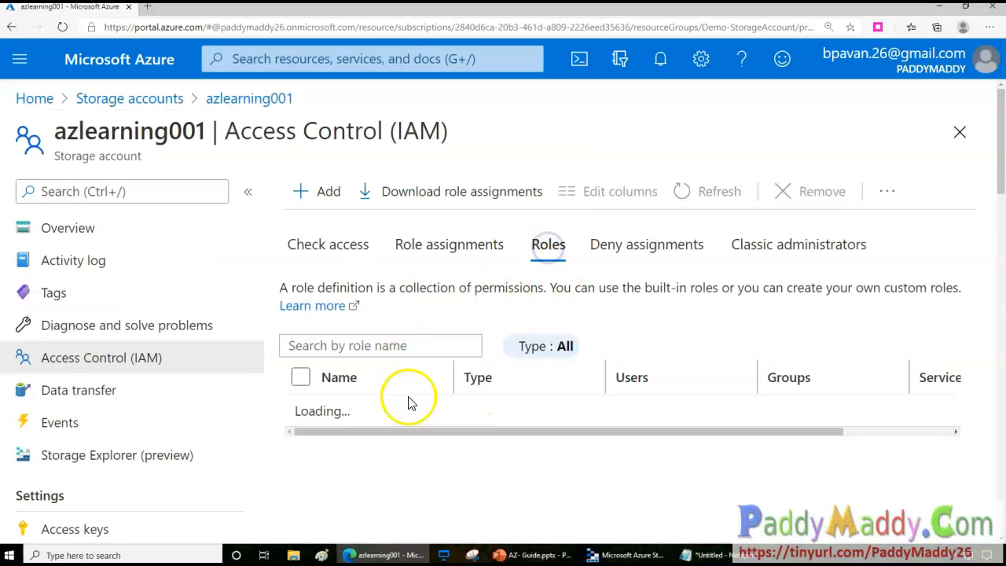
{"action": "scroll", "coordinate": [479, 428], "scroll_direction": "down", "scroll_amount": 4}
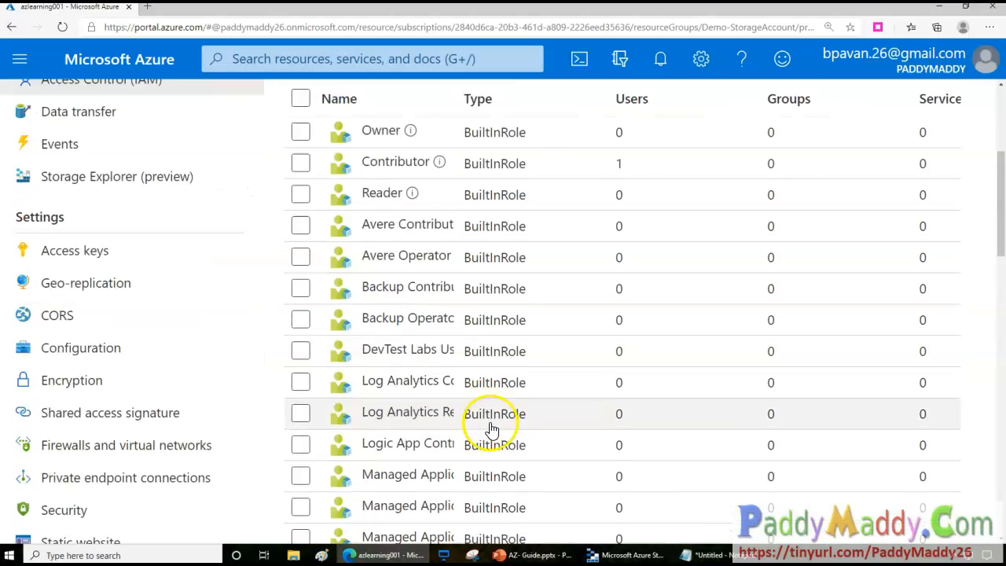
{"action": "scroll", "coordinate": [507, 452], "scroll_direction": "down", "scroll_amount": 1}
{"action": "scroll", "coordinate": [519, 474], "scroll_direction": "up", "scroll_amount": 2}
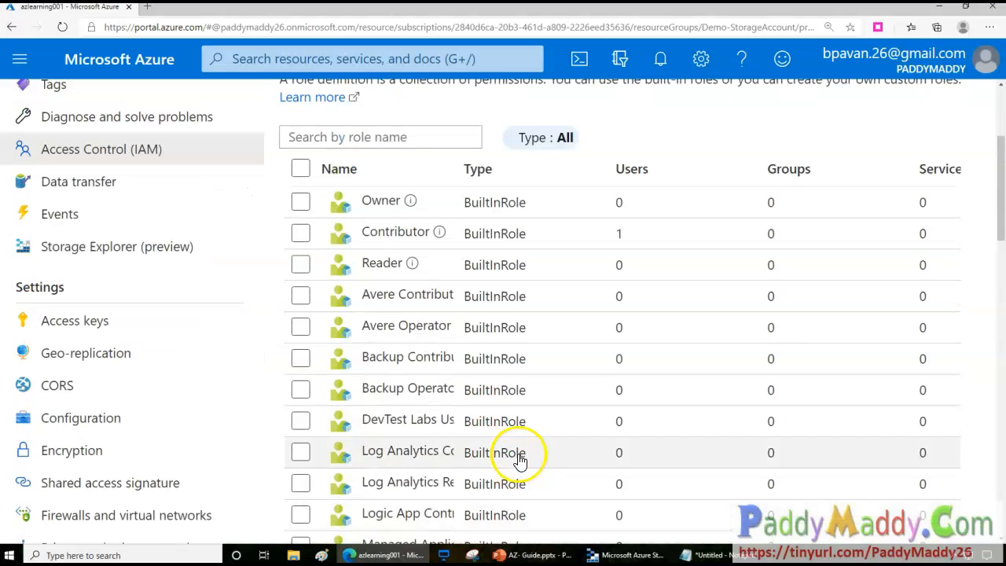
{"action": "scroll", "coordinate": [519, 459], "scroll_direction": "down", "scroll_amount": 4}
{"action": "scroll", "coordinate": [516, 461], "scroll_direction": "down", "scroll_amount": 4}
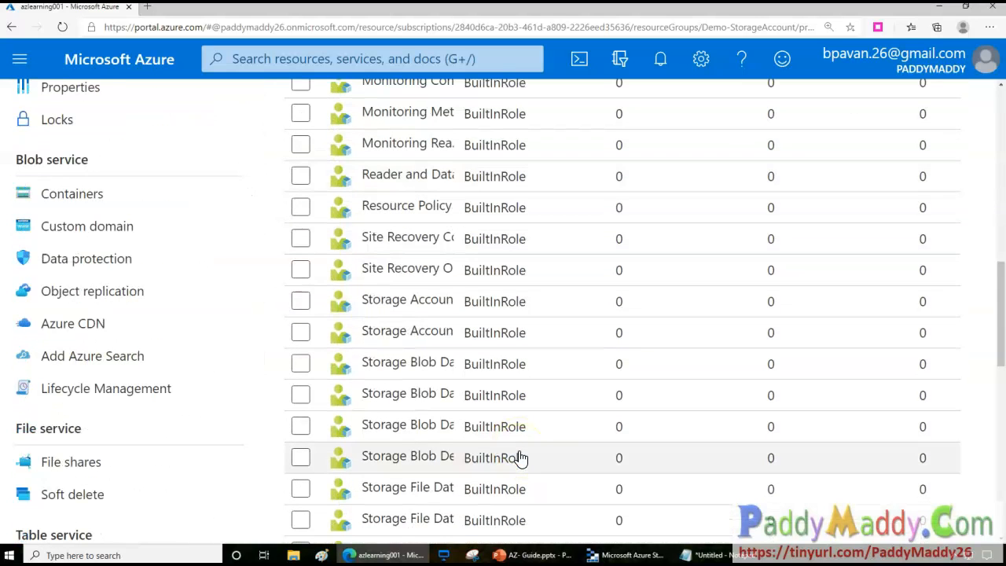
{"action": "scroll", "coordinate": [476, 195], "scroll_direction": "up", "scroll_amount": 10}
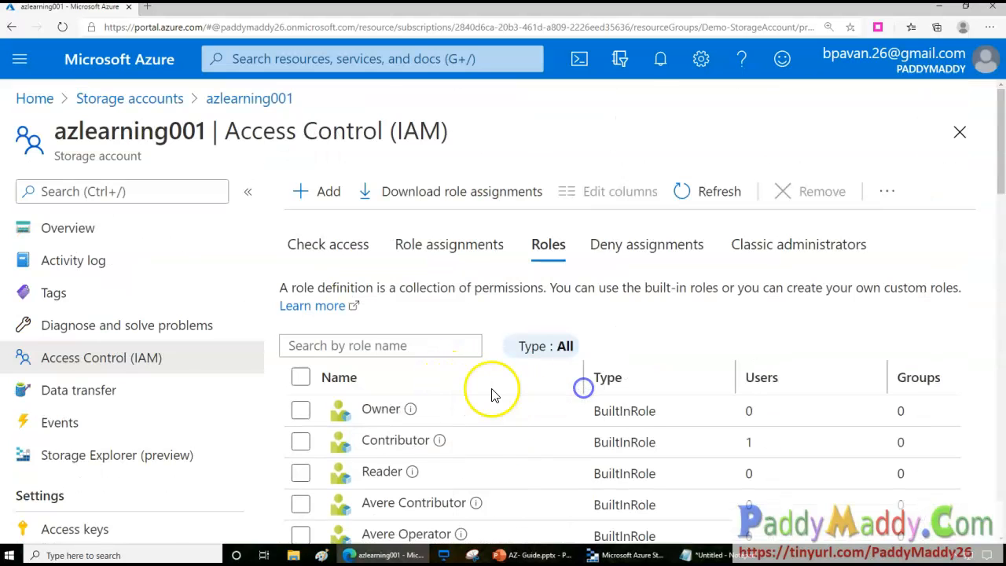
Step: Examine the storage-related built-in roles for blobs, files and queues, and read the description of Storage Blob Delegator
{"action": "scroll", "coordinate": [502, 420], "scroll_direction": "down", "scroll_amount": 10}
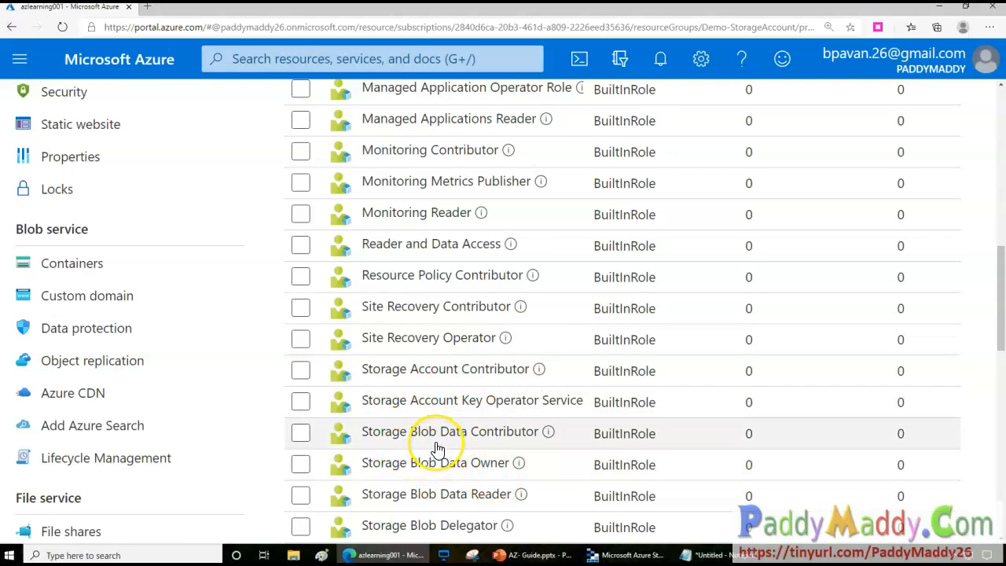
{"action": "scroll", "coordinate": [451, 471], "scroll_direction": "down", "scroll_amount": 1}
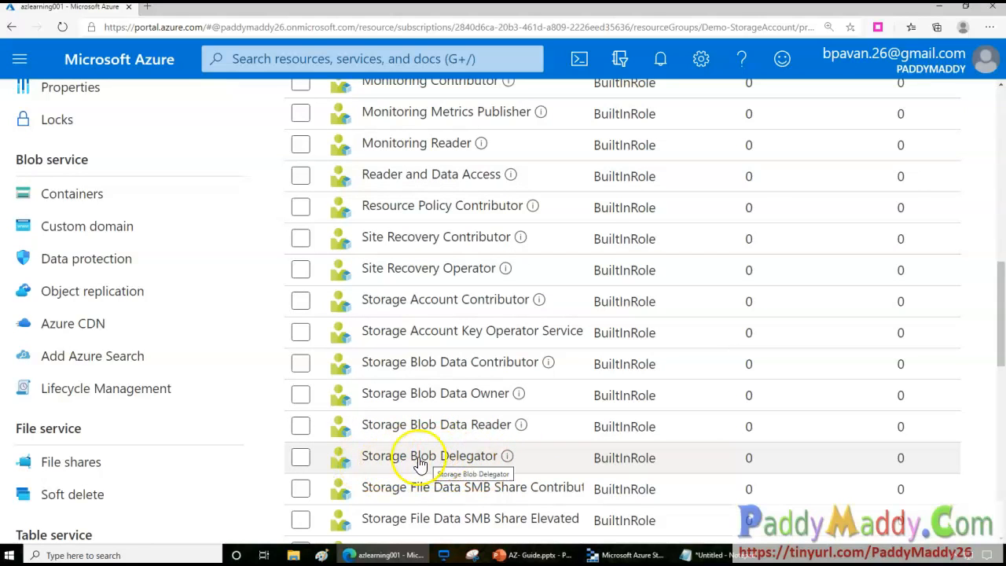
{"action": "mouse_move", "coordinate": [512, 460]}
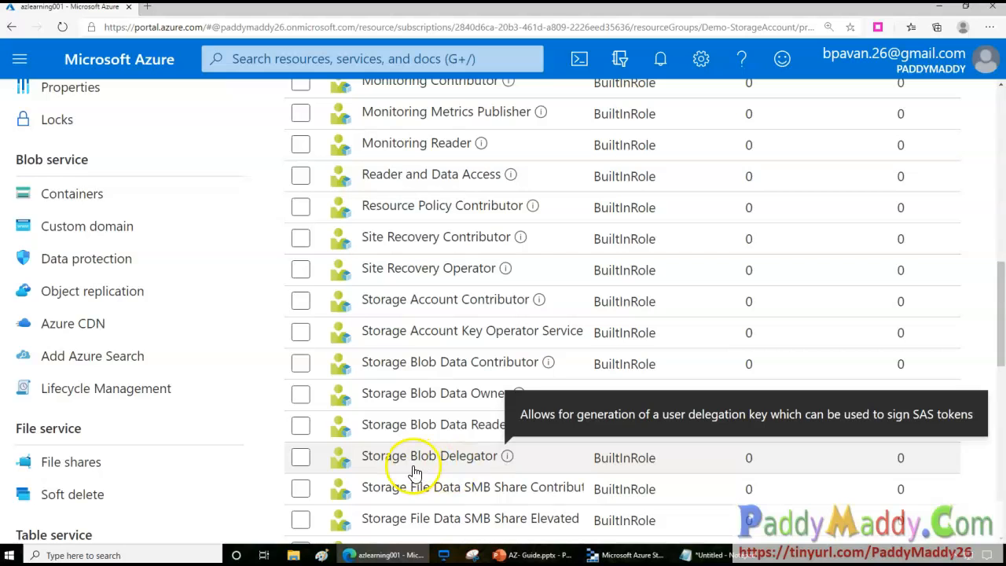
{"action": "scroll", "coordinate": [411, 468], "scroll_direction": "down", "scroll_amount": 2}
{"action": "scroll", "coordinate": [438, 453], "scroll_direction": "down", "scroll_amount": 4}
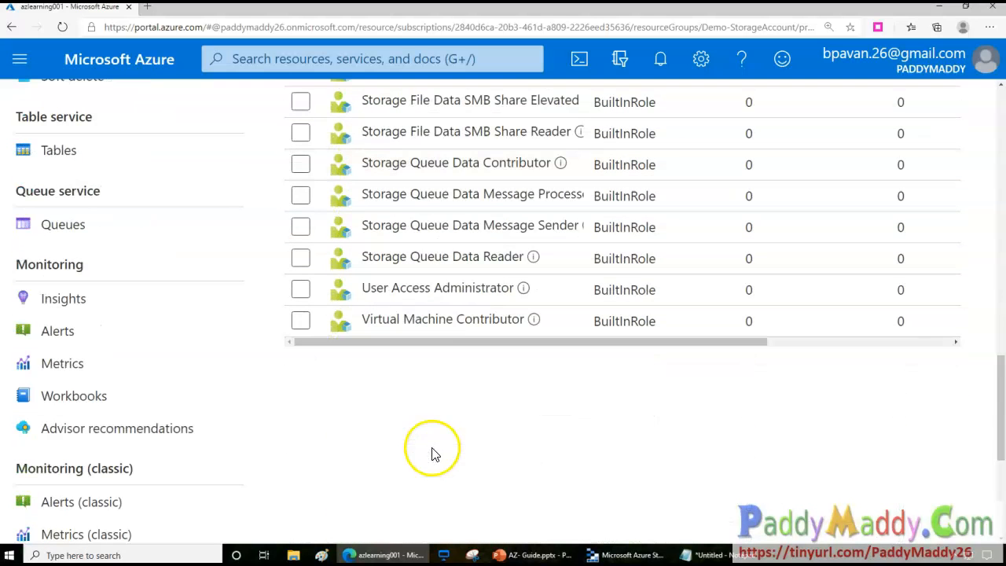
{"action": "scroll", "coordinate": [417, 299], "scroll_direction": "up", "scroll_amount": 1}
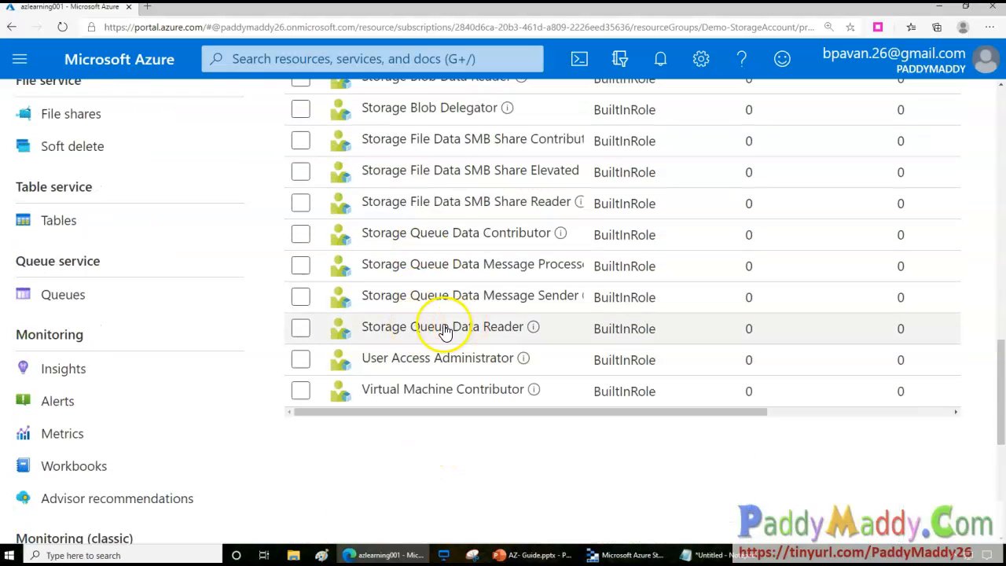
{"action": "scroll", "coordinate": [445, 330], "scroll_direction": "up", "scroll_amount": 2}
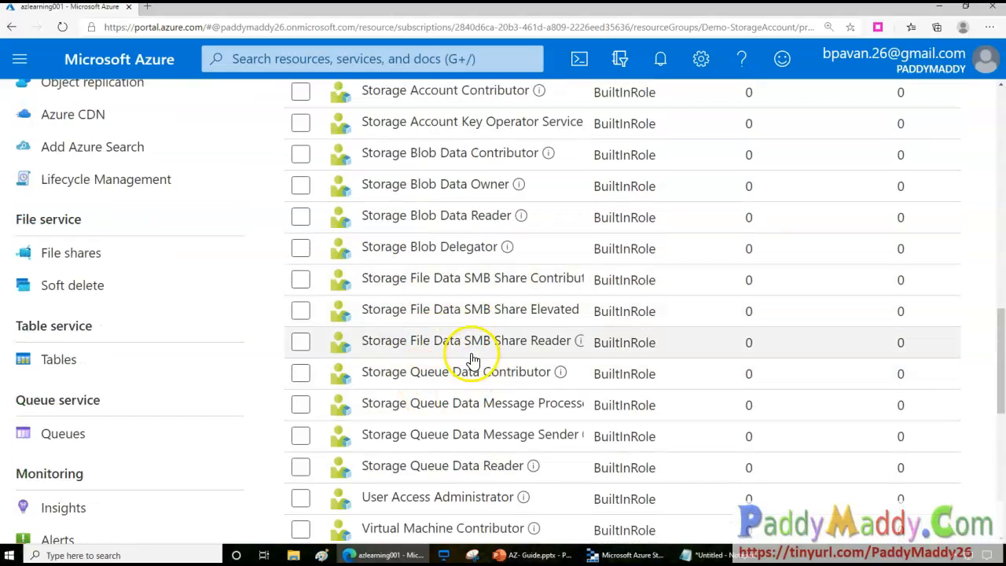
{"action": "scroll", "coordinate": [476, 374], "scroll_direction": "up", "scroll_amount": 10}
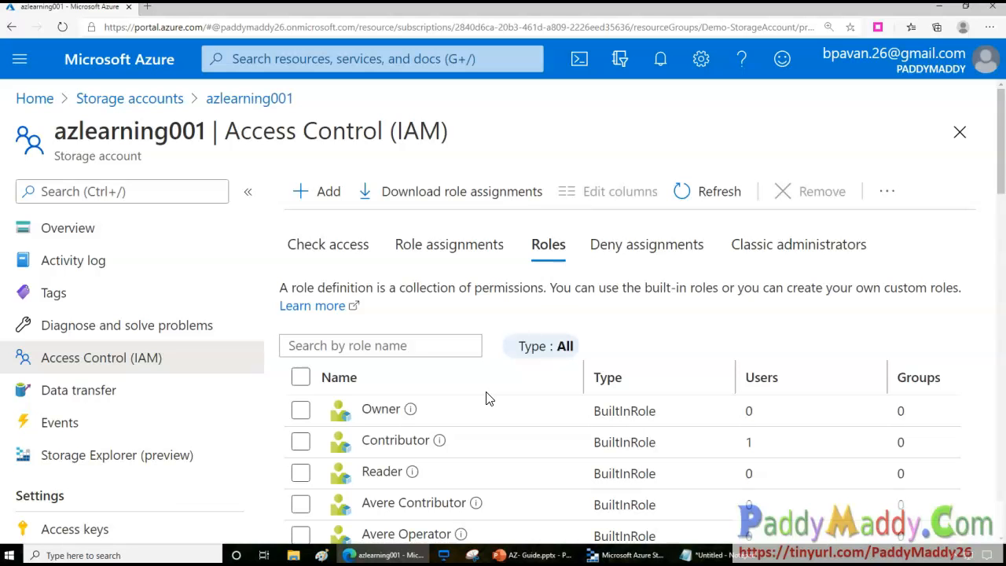
Step: Read the descriptions of the Storage Blob Data Owner, Storage Blob Data Reader and Storage Blob Delegator roles
{"action": "scroll", "coordinate": [486, 398], "scroll_direction": "down", "scroll_amount": 15}
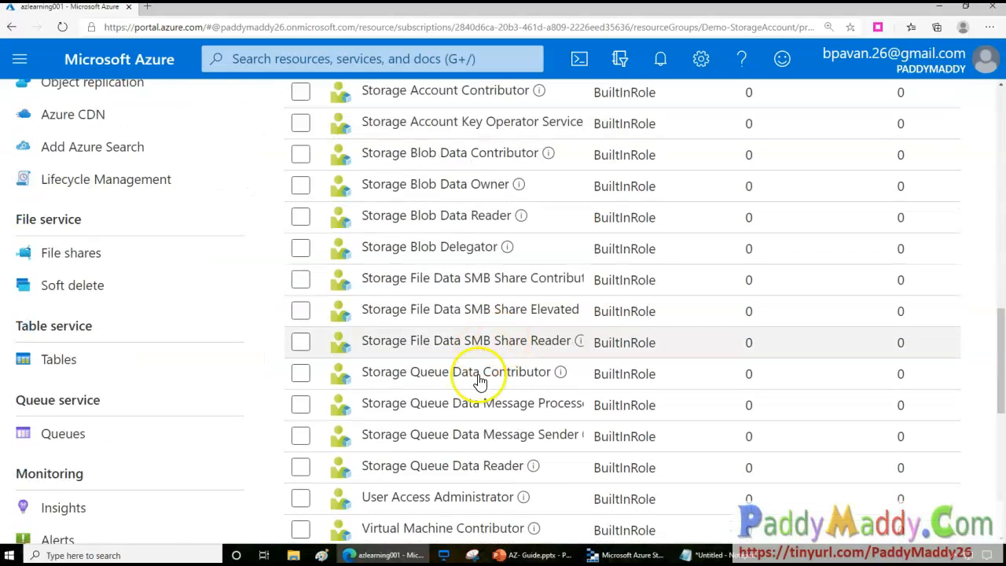
{"action": "scroll", "coordinate": [418, 400], "scroll_direction": "up", "scroll_amount": 5}
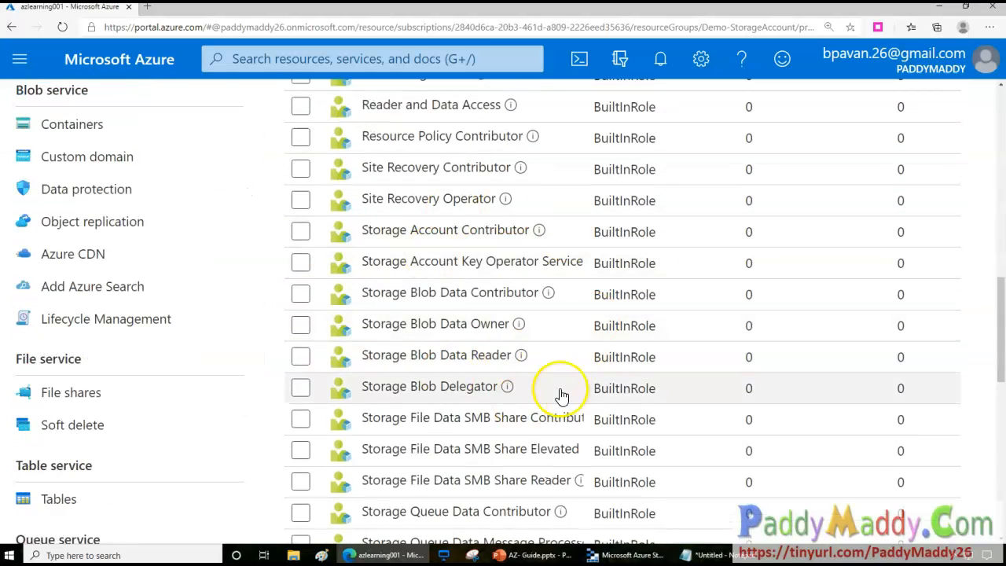
{"action": "mouse_move", "coordinate": [523, 330]}
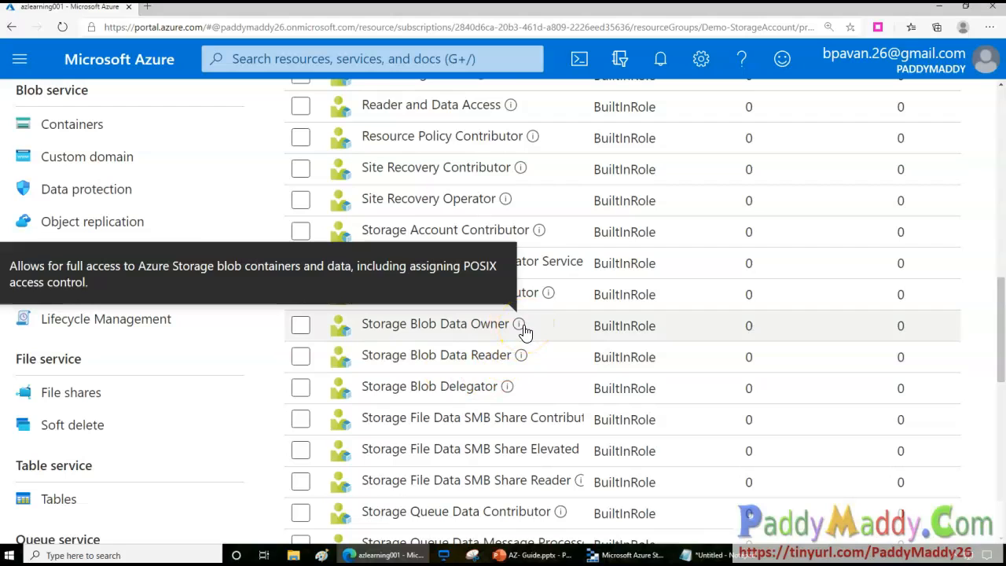
{"action": "mouse_move", "coordinate": [521, 360]}
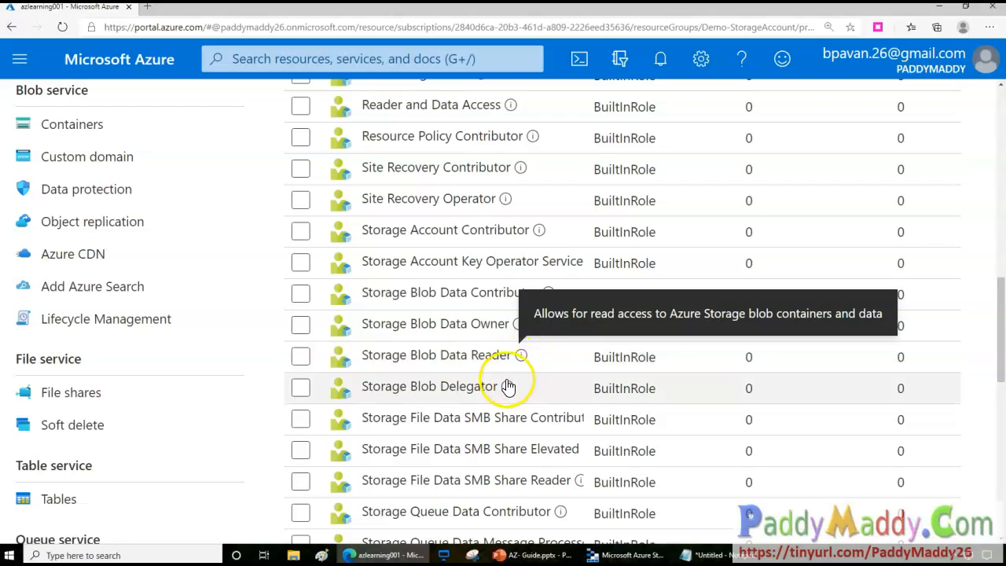
{"action": "mouse_move", "coordinate": [507, 390]}
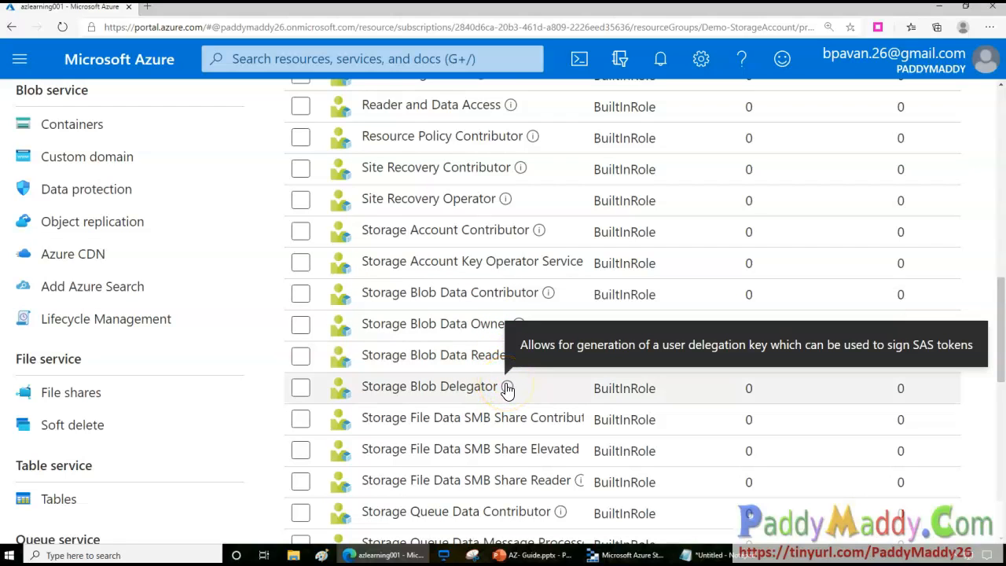
Step: Return to the Check access view and review its options for checking and granting access to azlearning001
{"action": "scroll", "coordinate": [482, 322], "scroll_direction": "up", "scroll_amount": 5}
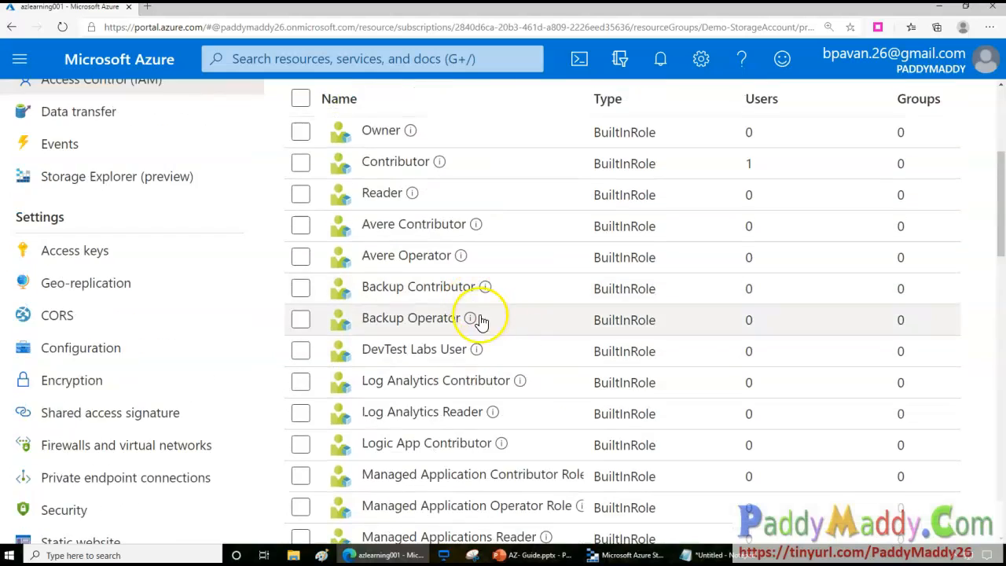
{"action": "scroll", "coordinate": [482, 322], "scroll_direction": "up", "scroll_amount": 4}
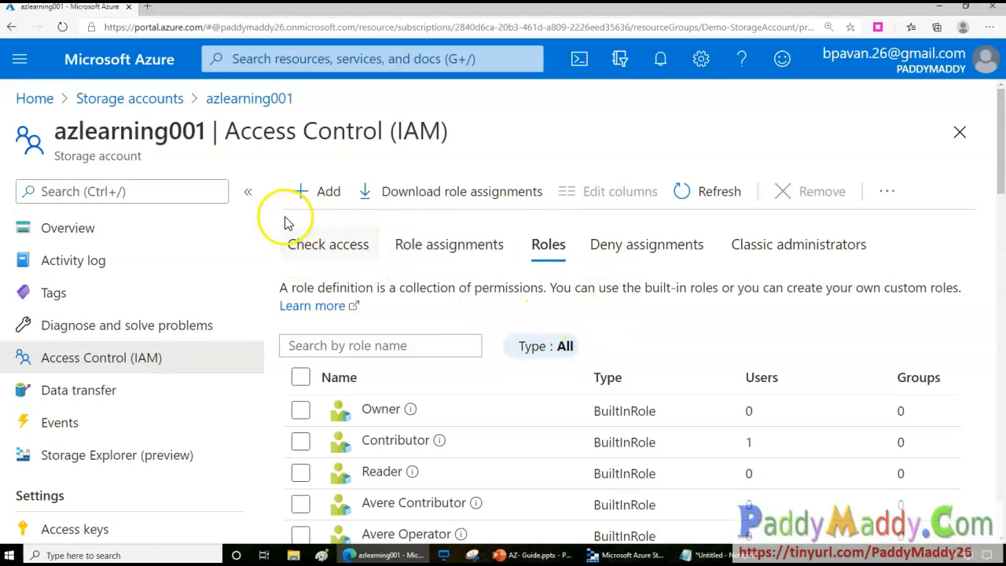
{"action": "left_click", "coordinate": [342, 255]}
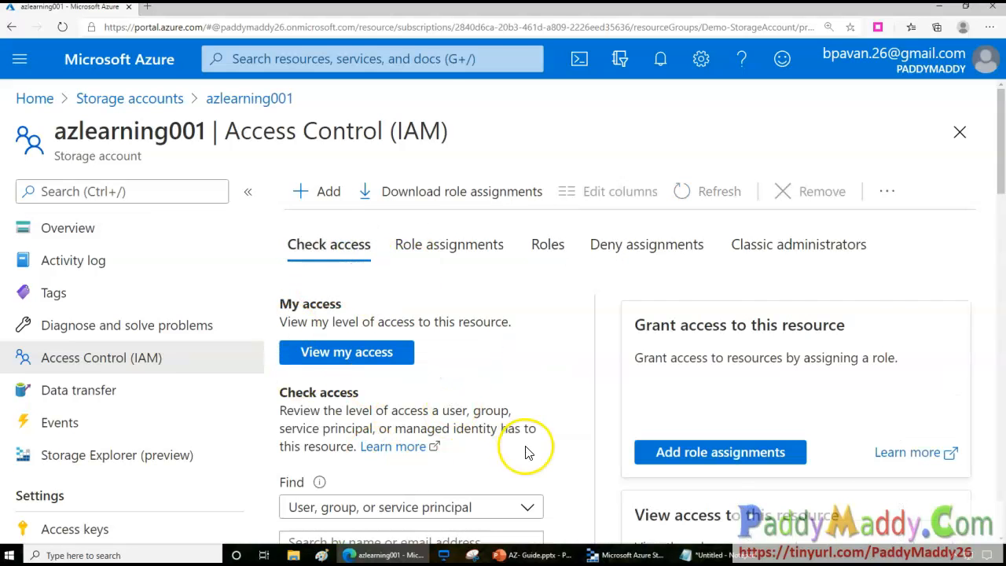
{"action": "scroll", "coordinate": [525, 451], "scroll_direction": "down", "scroll_amount": 2}
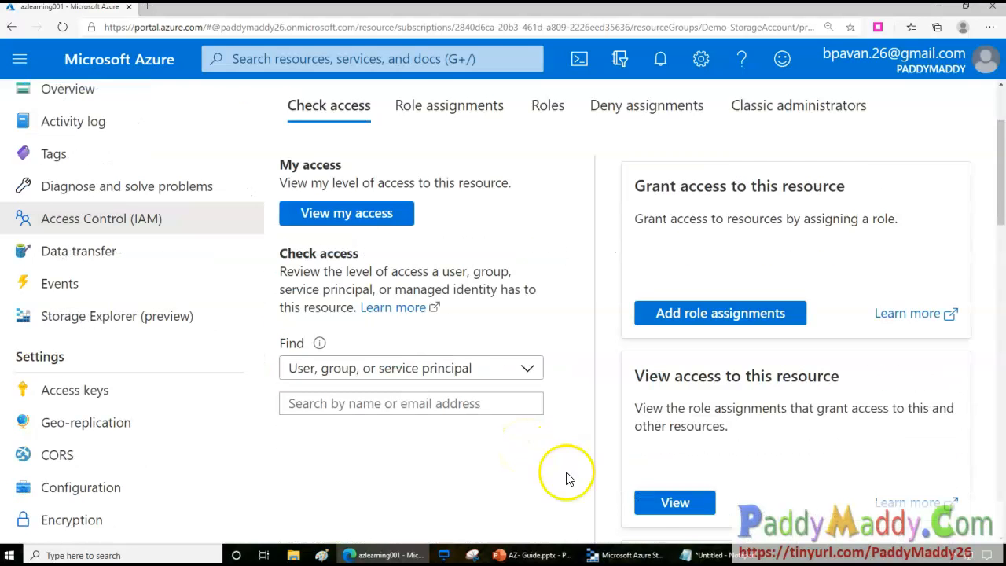